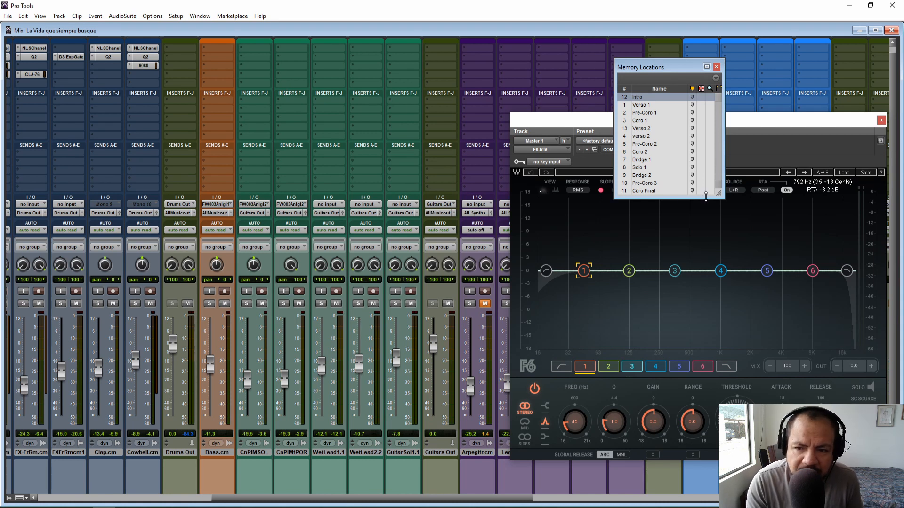
Play the song from the Coro Final marker, solo the CnPlMSOL guitar track and try a different pan position.
click(653, 192)
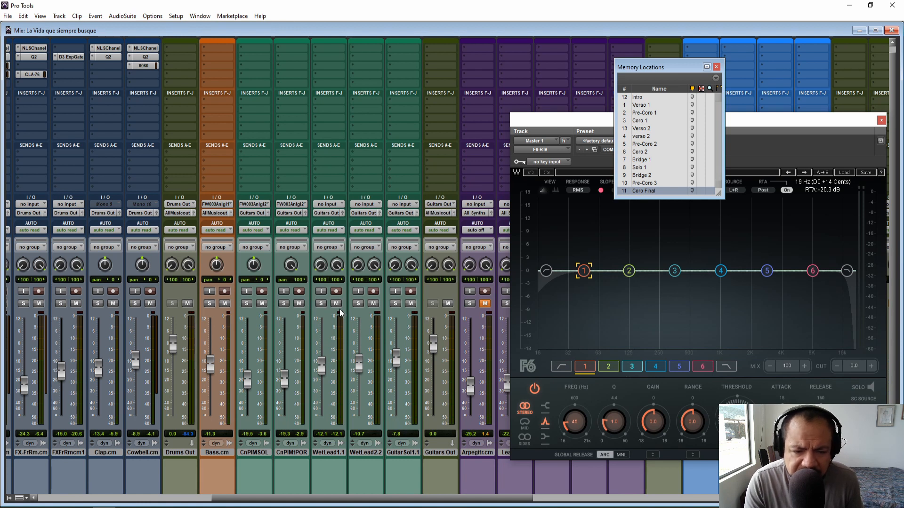
key(space)
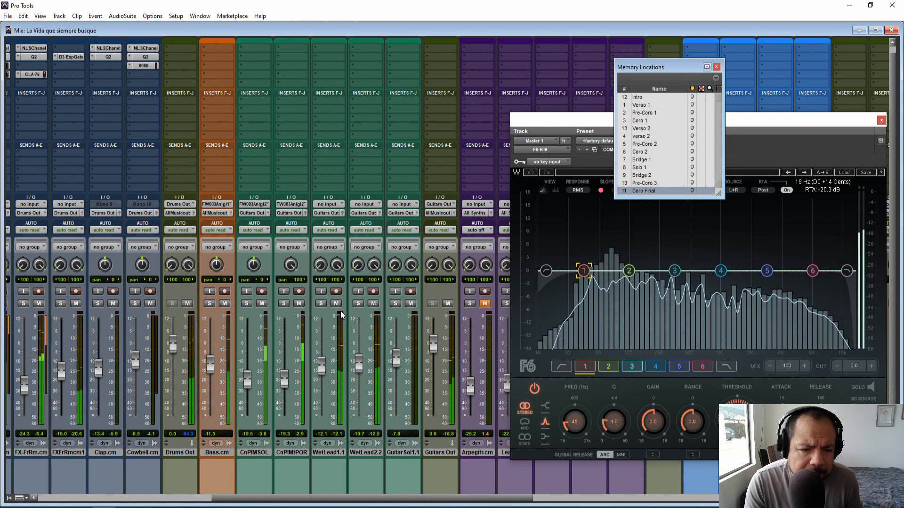
click(247, 303)
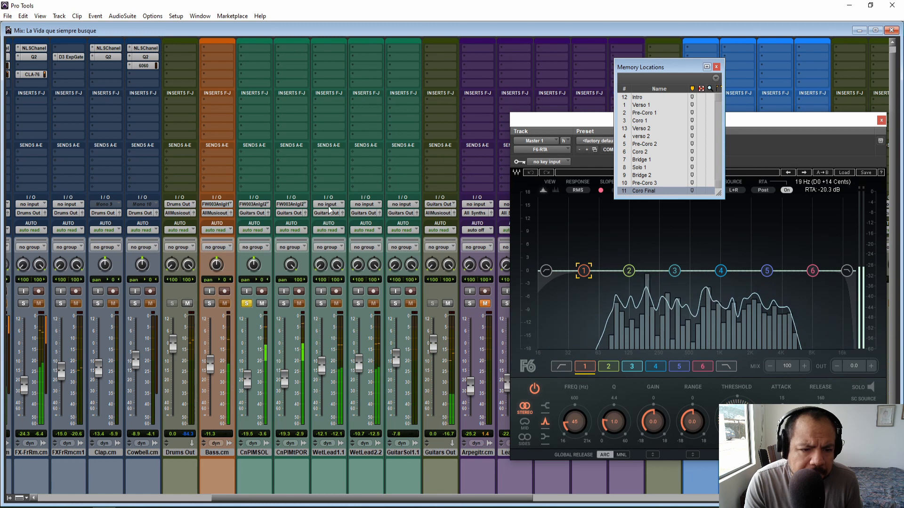
drag(253, 265, 250, 318)
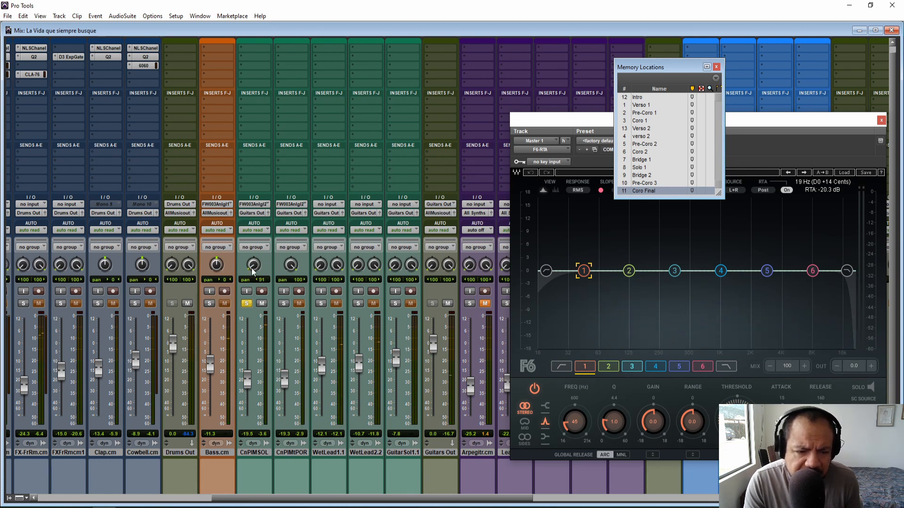
Insert the NLS Channel (mono) plug-in in the first insert slot of the CnPlMSOL track and resume playback.
click(247, 47)
mouse_move(281, 64)
mouse_move(355, 118)
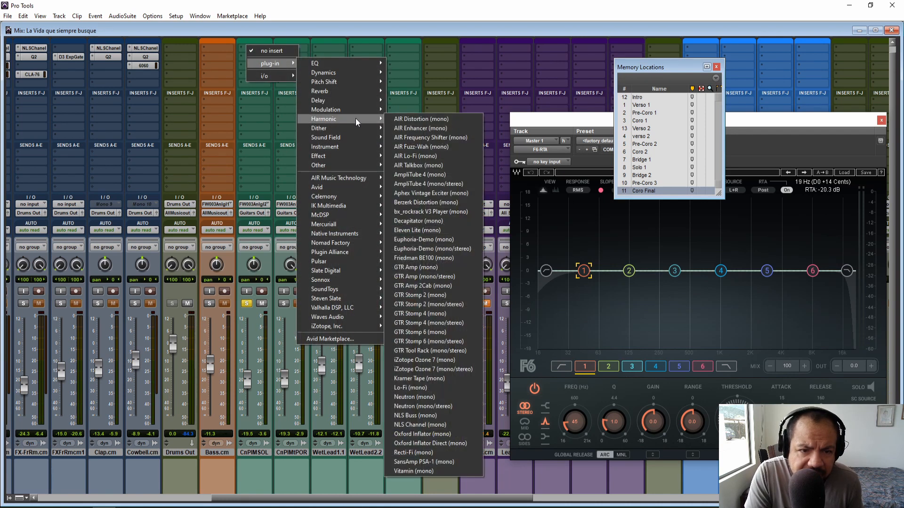
click(434, 425)
key(space)
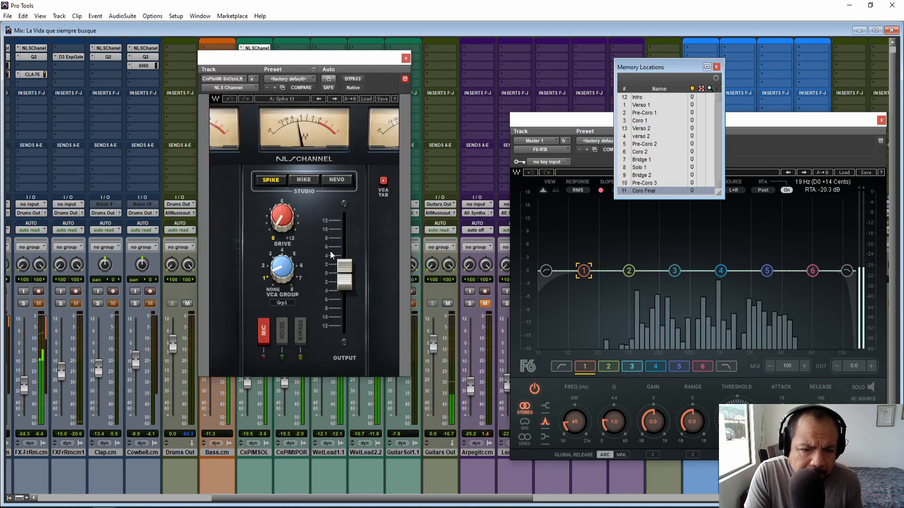
Raise the NLS Channel drive and lower its output to compensate, comparing the sound with the plug-in bypassed.
drag(286, 225, 285, 188)
drag(344, 273, 349, 294)
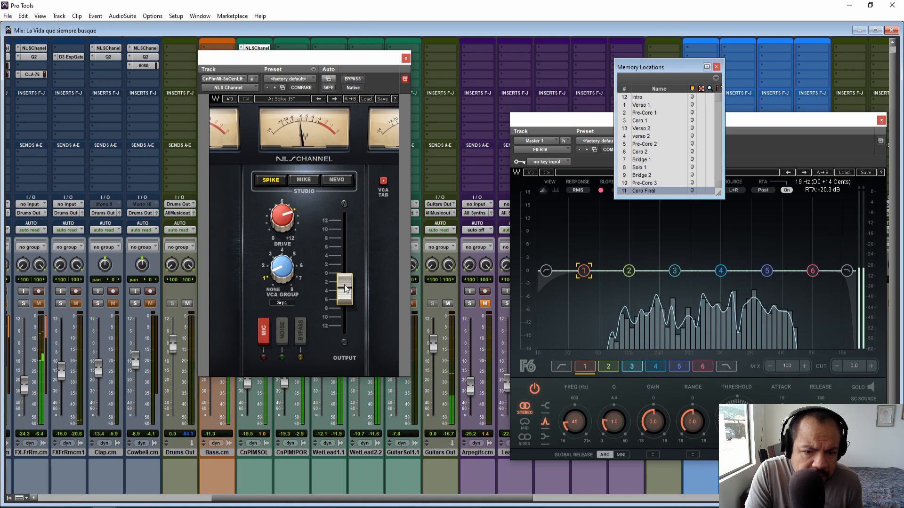
click(353, 80)
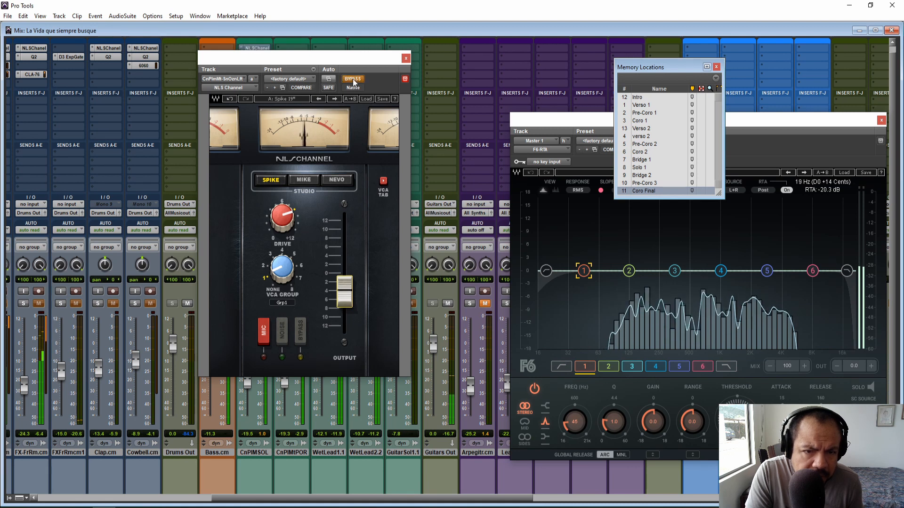
click(353, 80)
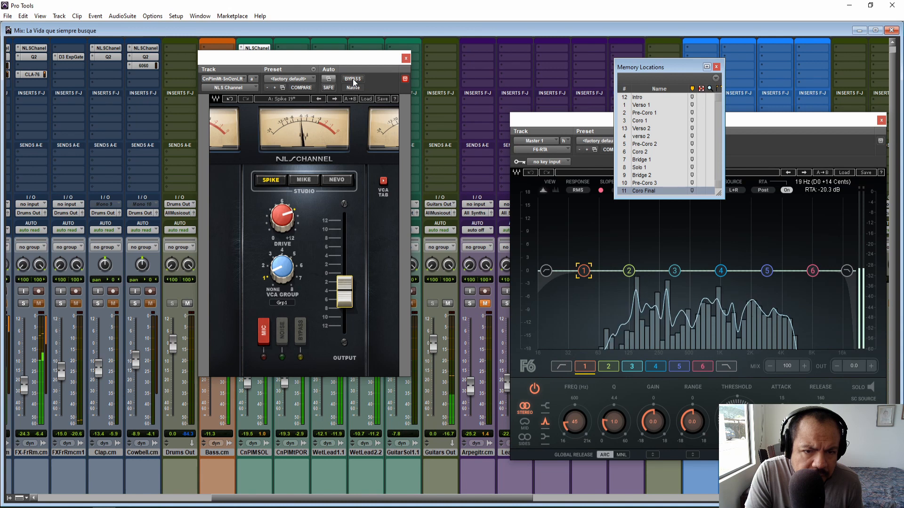
click(407, 58)
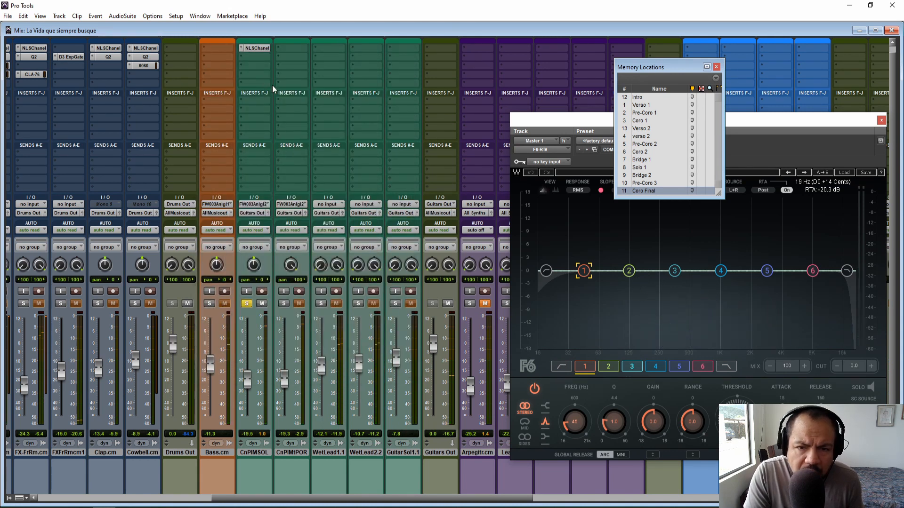
Insert the EQ3 1-Band (mono) plug-in in the second insert slot of the CnPlMSOL track and play the section.
click(255, 58)
mouse_move(278, 72)
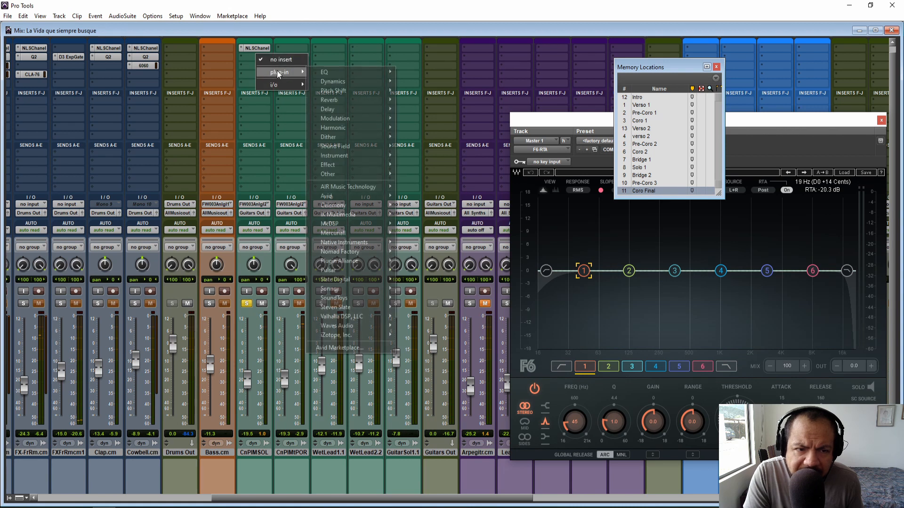
mouse_move(386, 72)
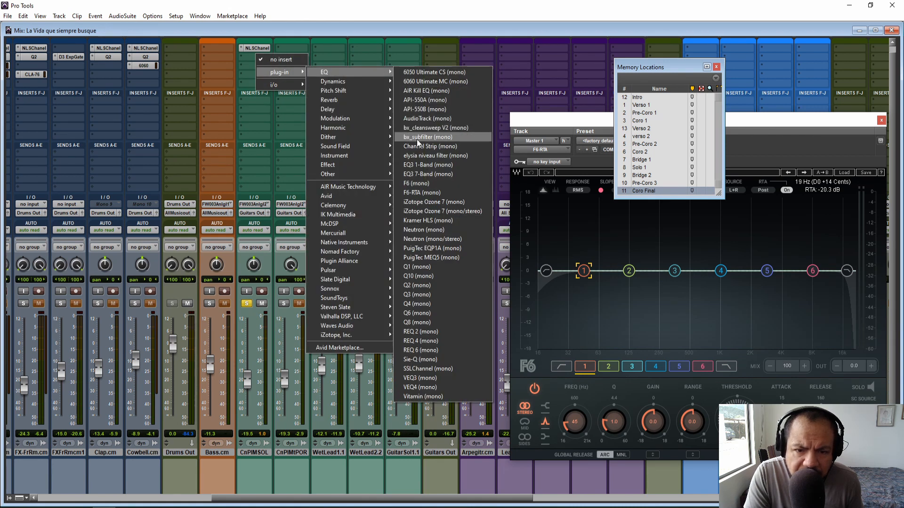
click(428, 164)
drag(299, 63, 295, 116)
key(space)
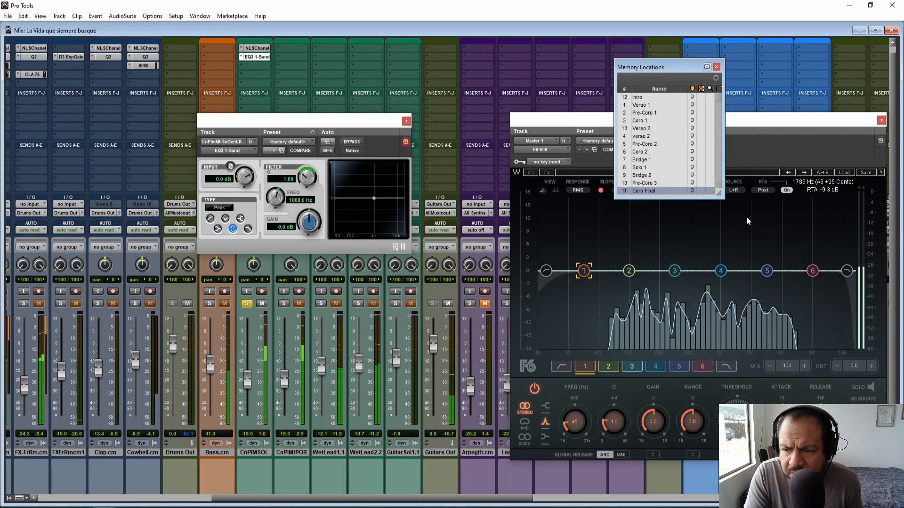
Set the EQ3 1-Band to a low-pass filter at 5800 Hz.
click(309, 199)
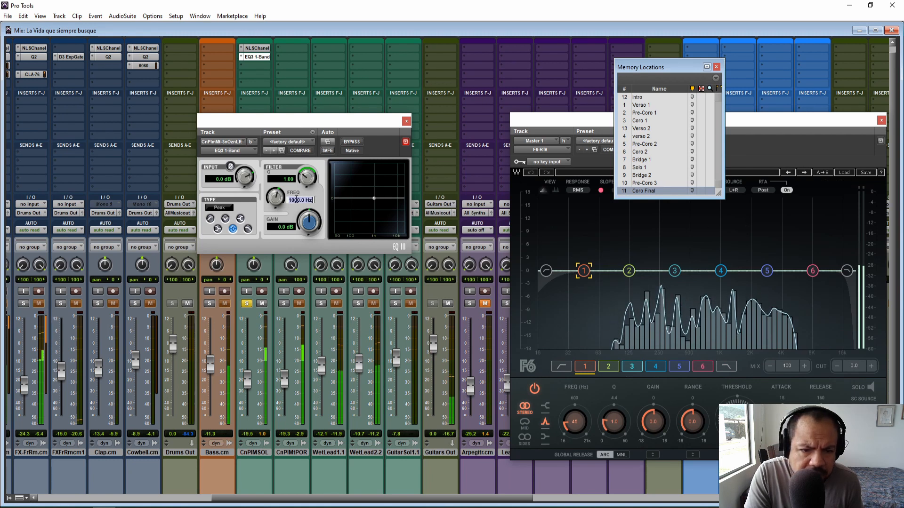
text(5800)
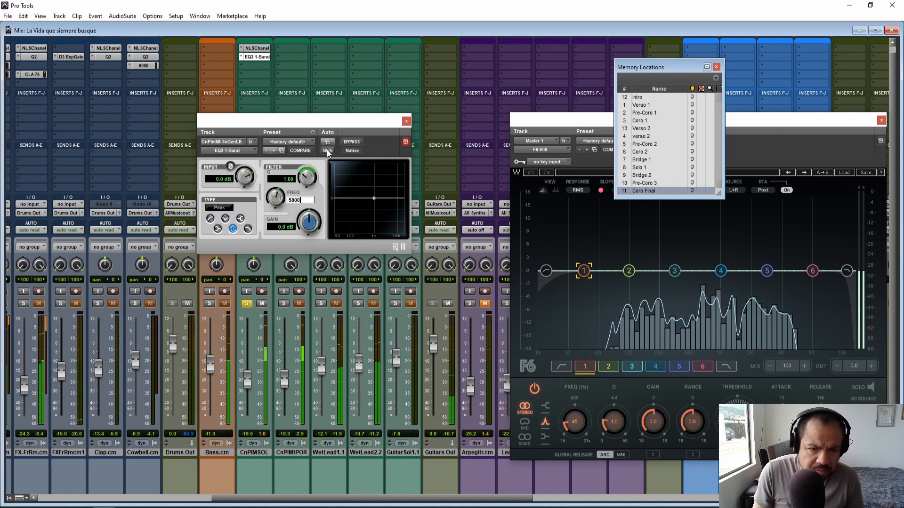
key(Return)
click(248, 229)
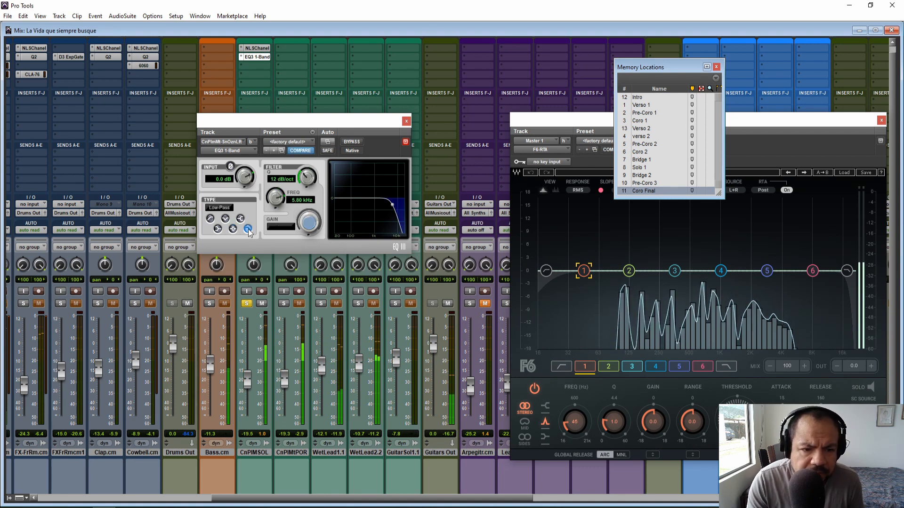
Replay from the Coro Final marker and compare the low-pass EQ bypassed and active, then close its window.
click(639, 190)
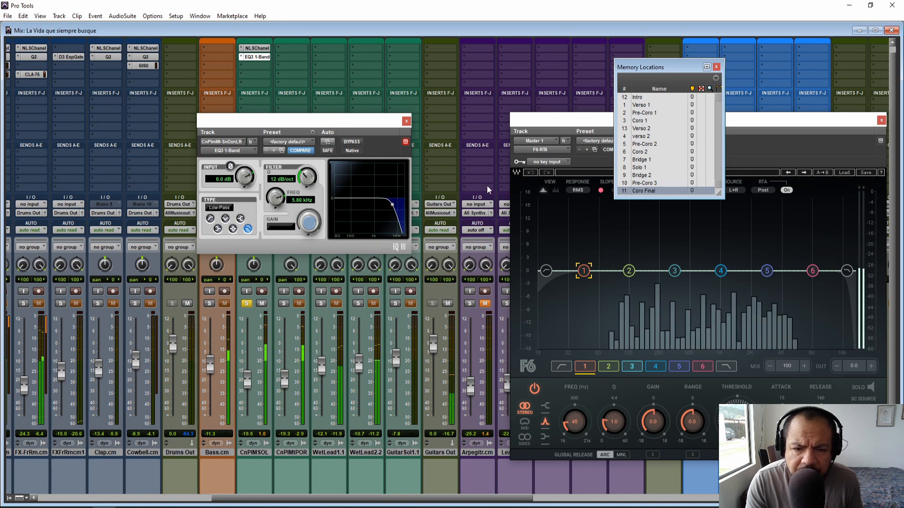
click(352, 142)
click(352, 141)
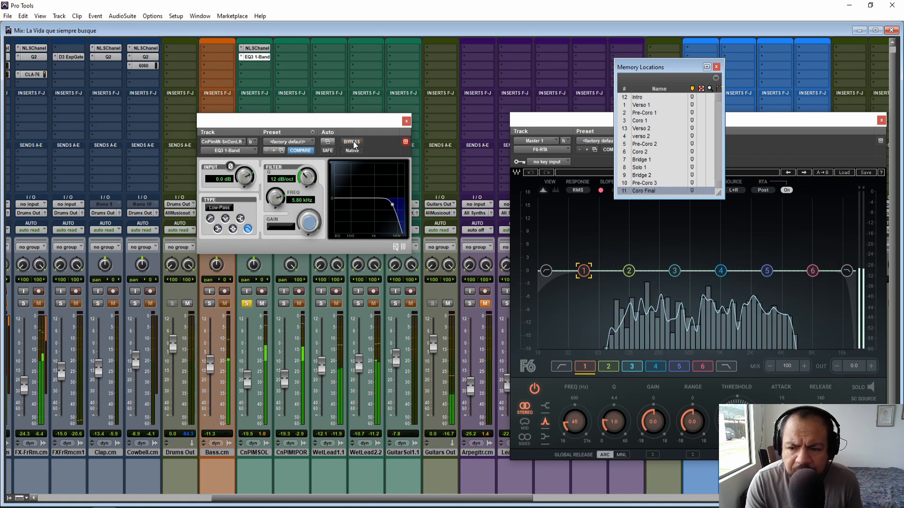
click(406, 121)
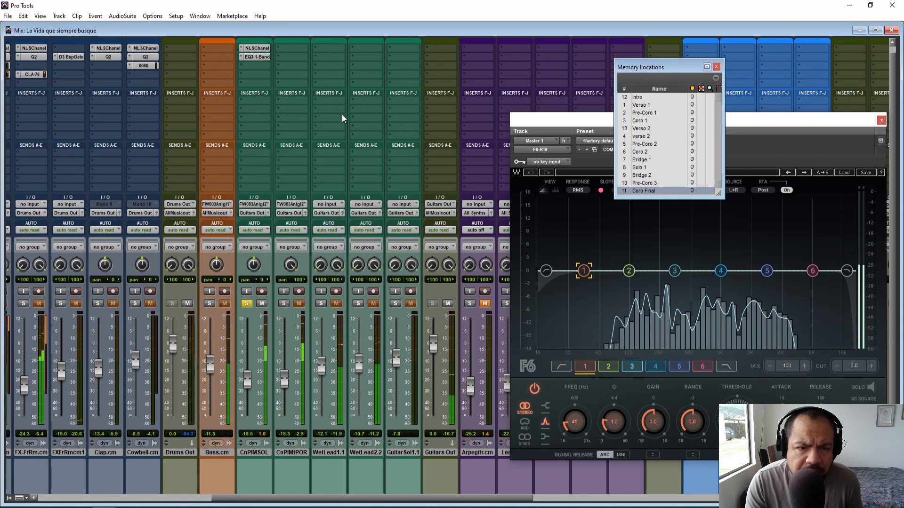
Insert the McDSP 6060 Ultimate MC (mono) plug-in on the CnPlMSOL track and move it to the third insert slot.
click(257, 71)
mouse_move(282, 89)
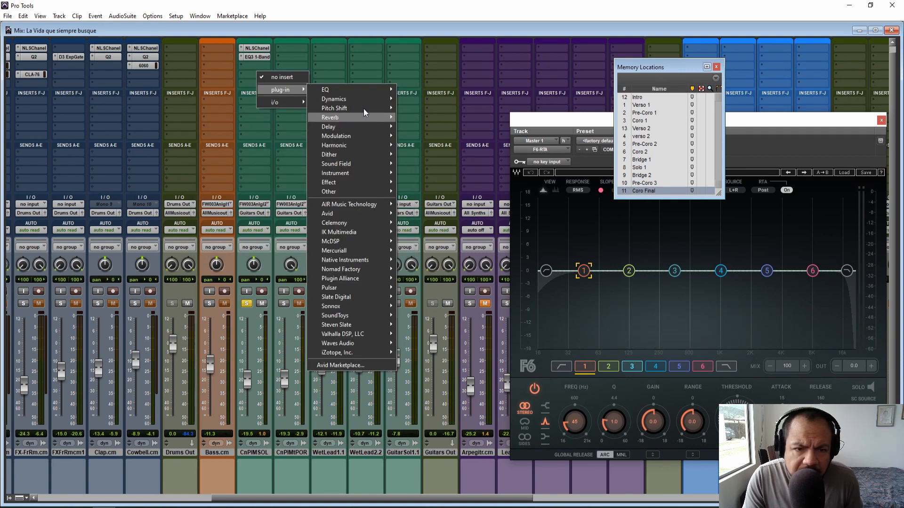
mouse_move(372, 240)
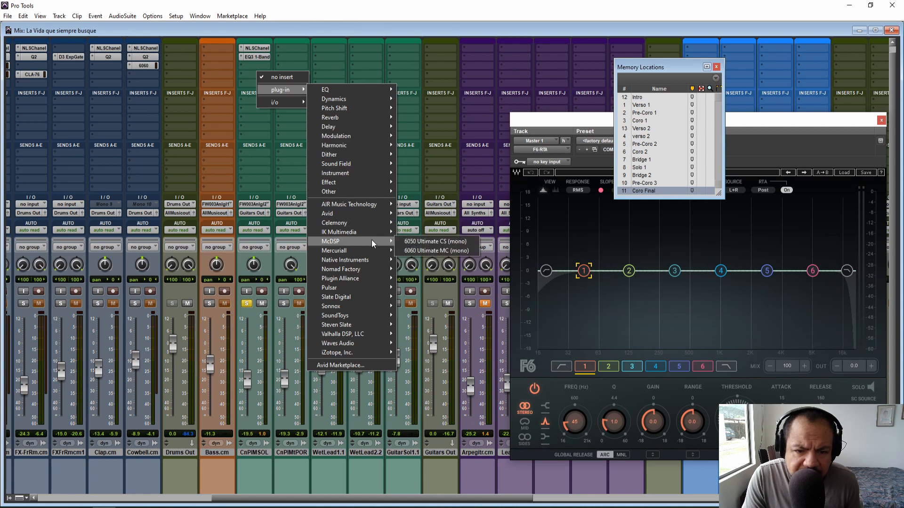
click(454, 250)
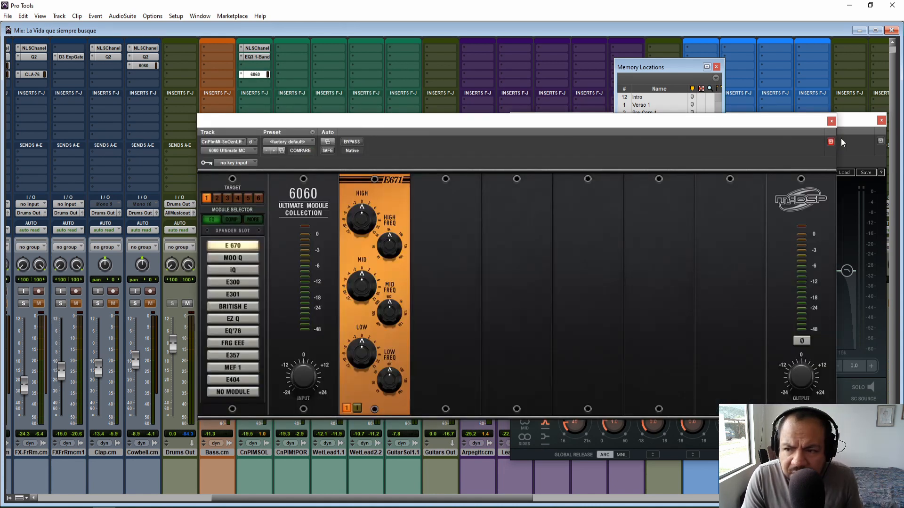
click(830, 121)
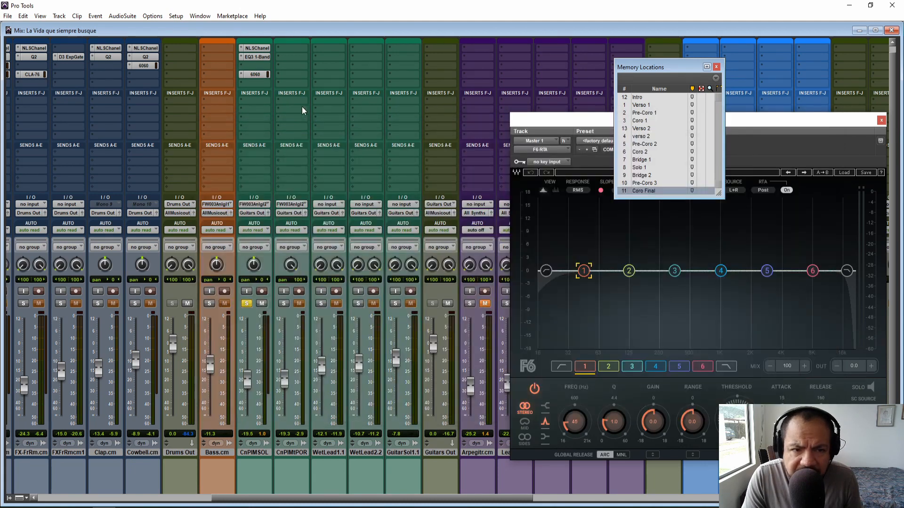
click(255, 66)
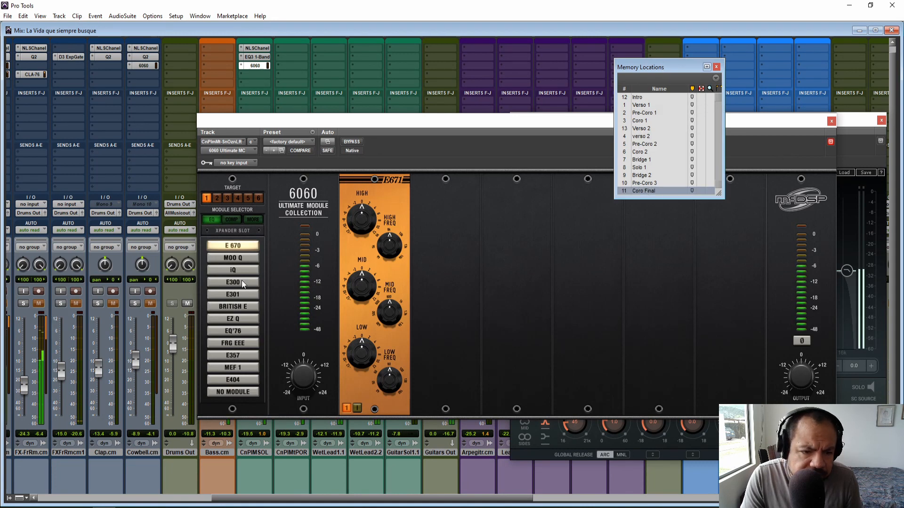
Load the British E module in the 6060 and raise its high-pass filter frequency.
click(235, 308)
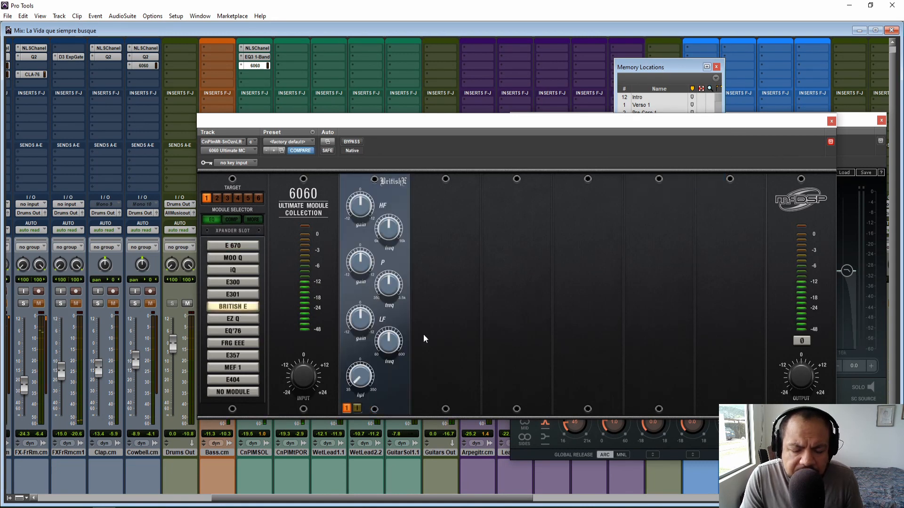
drag(356, 377, 363, 306)
drag(359, 377, 359, 376)
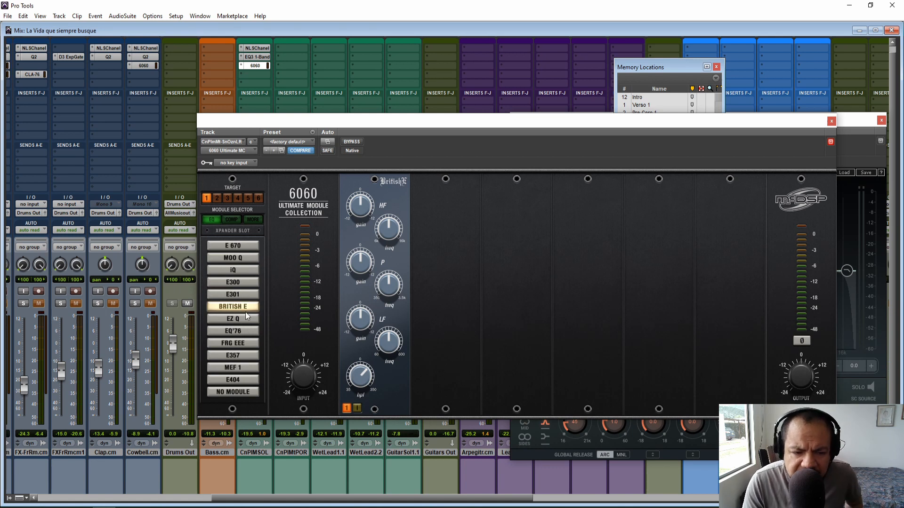
Set the British E low band to about -2.3 gain at about 567.7 Hz, checking the playback on the master's F6-RTA analyzer.
click(647, 75)
key(space)
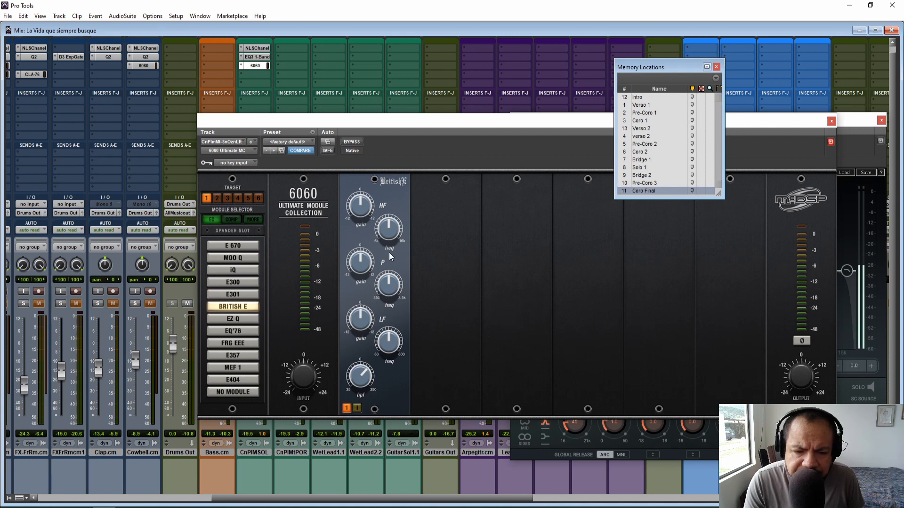
click(859, 118)
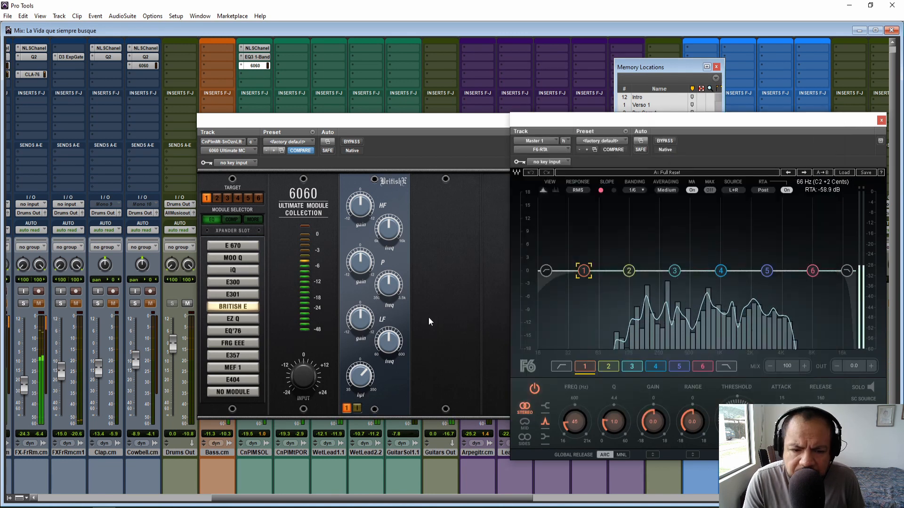
drag(388, 350, 389, 292)
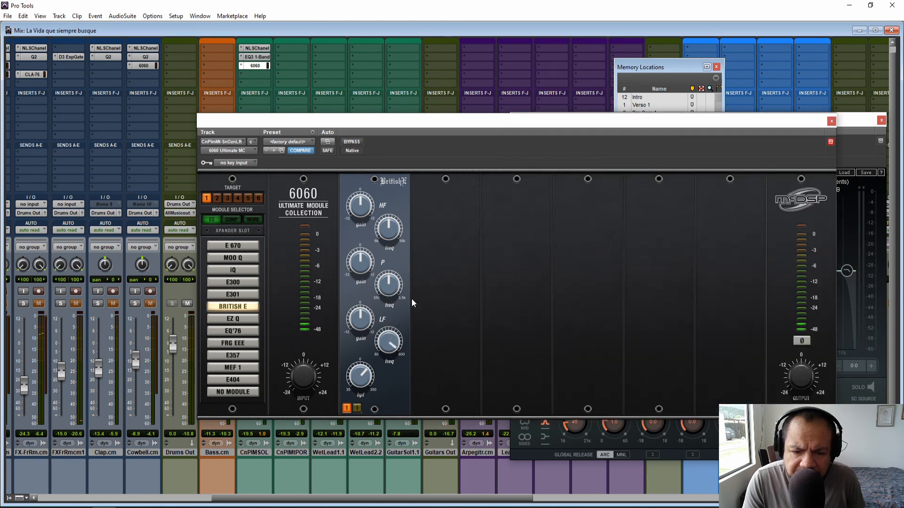
click(849, 135)
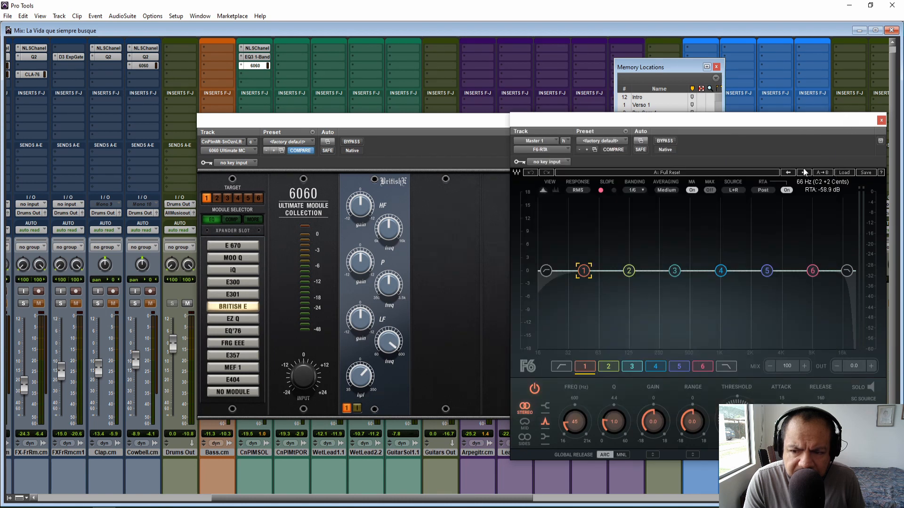
click(360, 323)
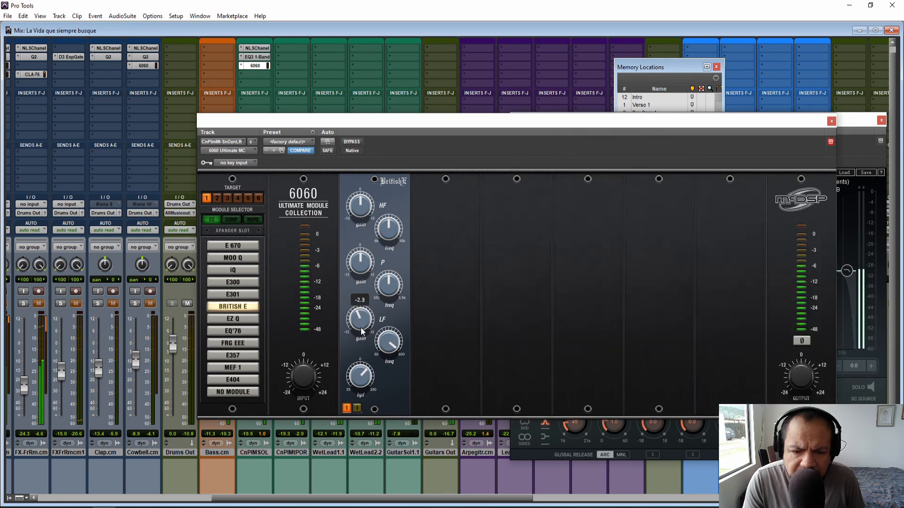
click(852, 129)
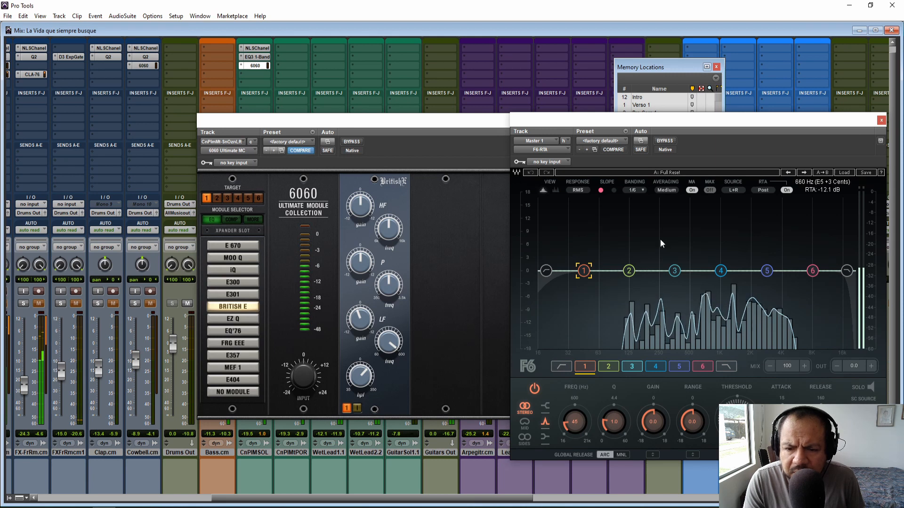
click(387, 344)
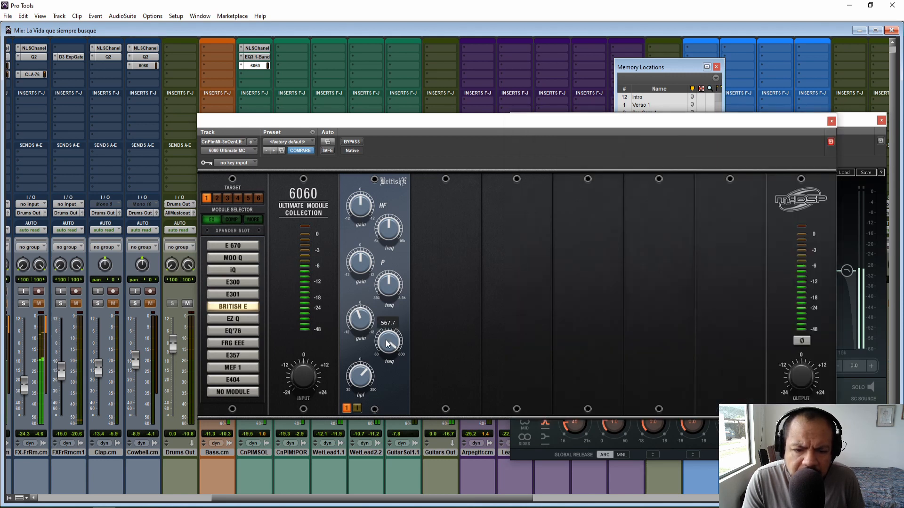
Set the British E mid band to about 2489.2 Hz and raise its gain, checking the playback on the master's F6-RTA analyzer.
click(865, 125)
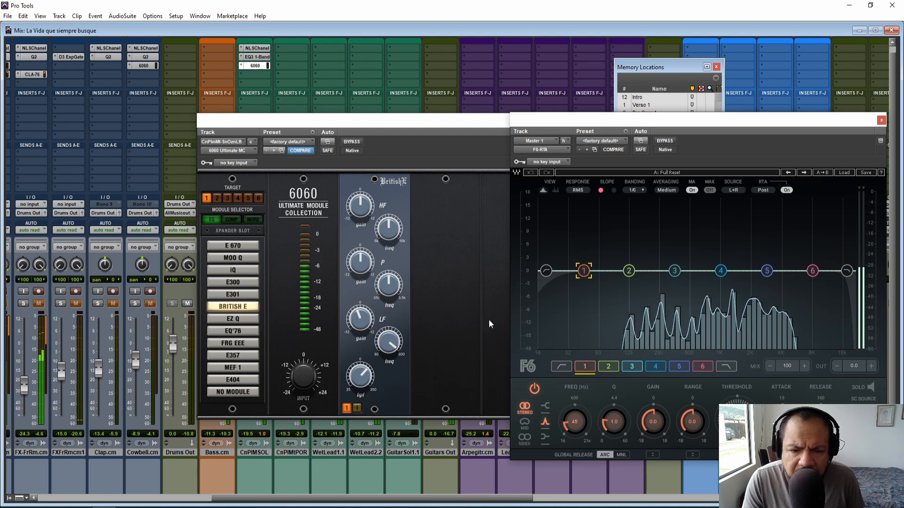
drag(388, 285, 389, 248)
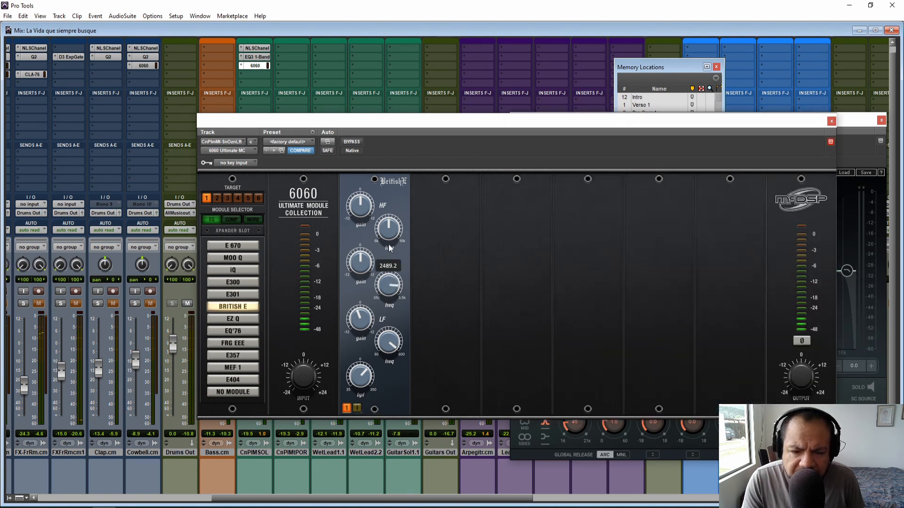
click(853, 118)
drag(360, 263, 359, 259)
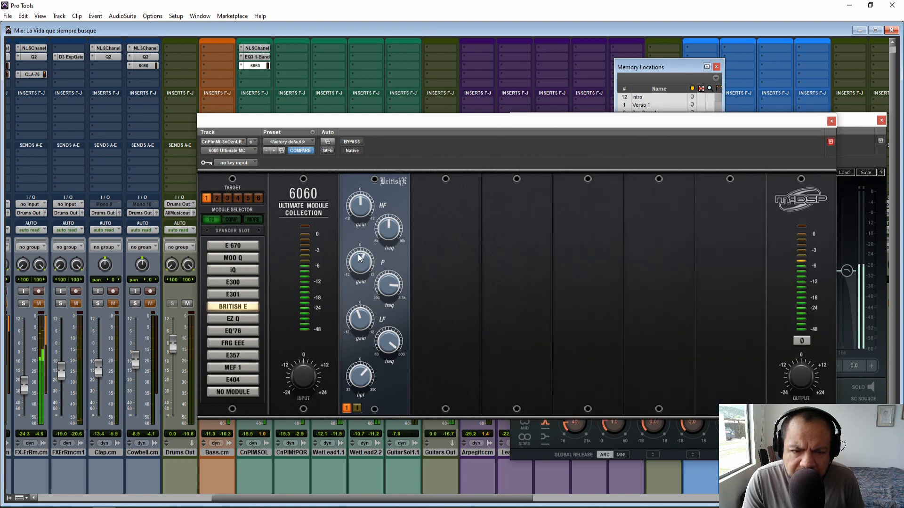
Compare the 6060 bypassed and active during playback while fine-tuning the British E mid and low band gains.
click(351, 142)
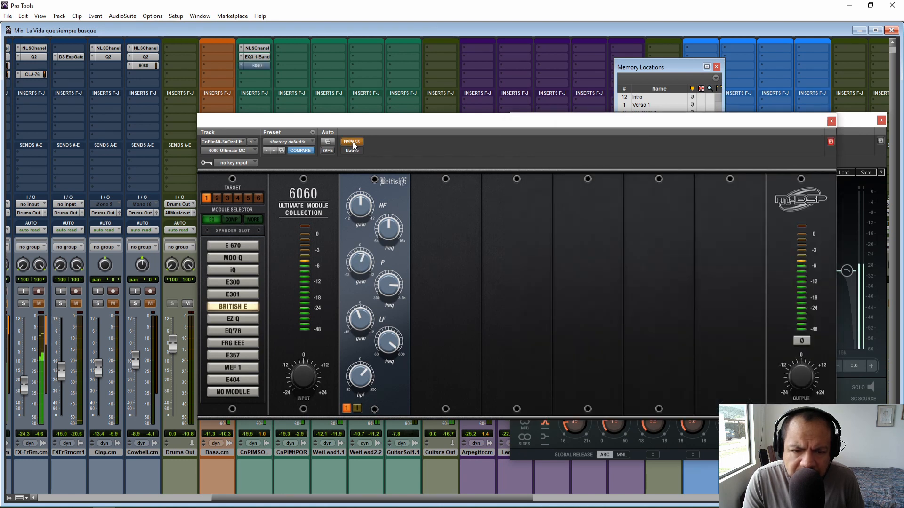
click(352, 143)
click(353, 143)
click(353, 142)
mouse_move(359, 270)
mouse_move(358, 318)
click(355, 144)
click(356, 144)
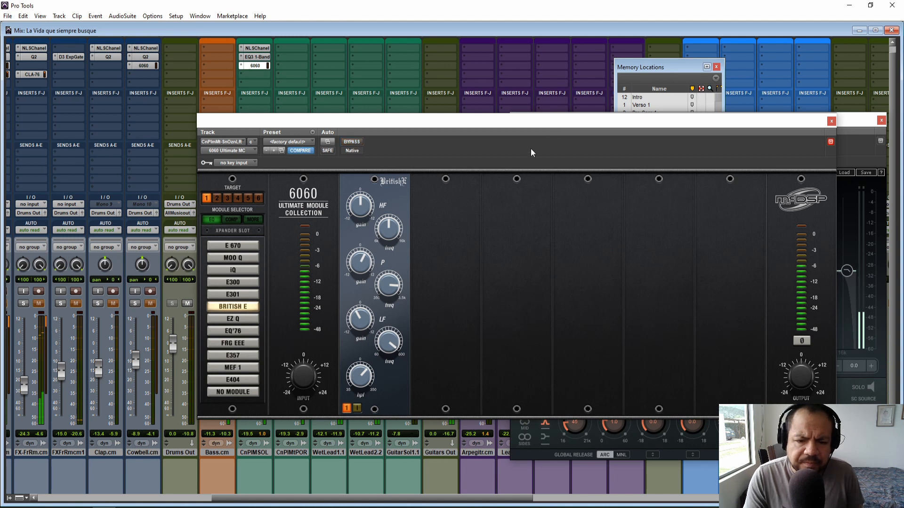
Load the MT2 compressor module in the second module slot of the 6060.
click(443, 263)
click(232, 219)
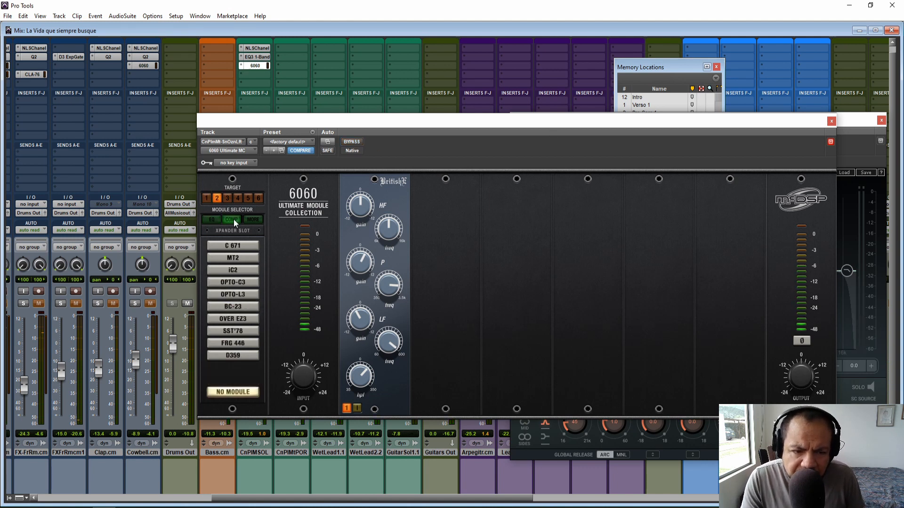
click(233, 258)
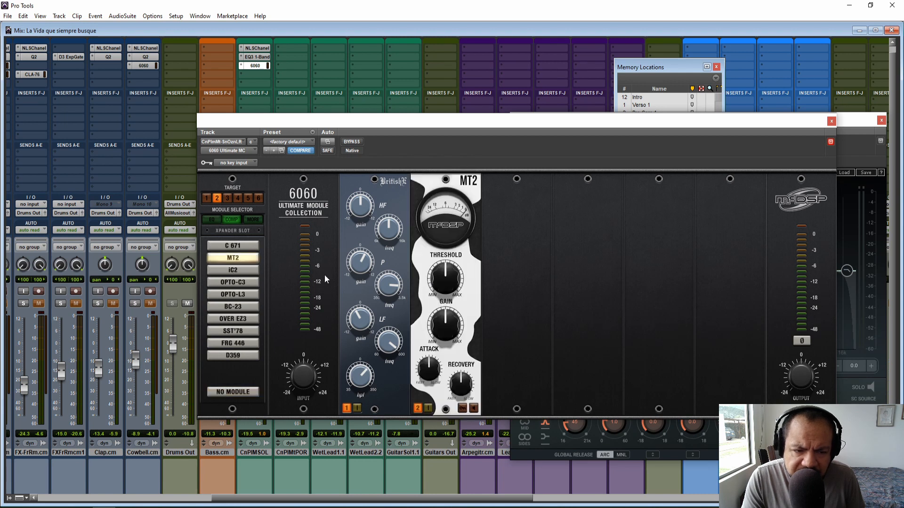
Play from the Coro Final marker and turn the MT2 threshold up towards its maximum.
click(677, 69)
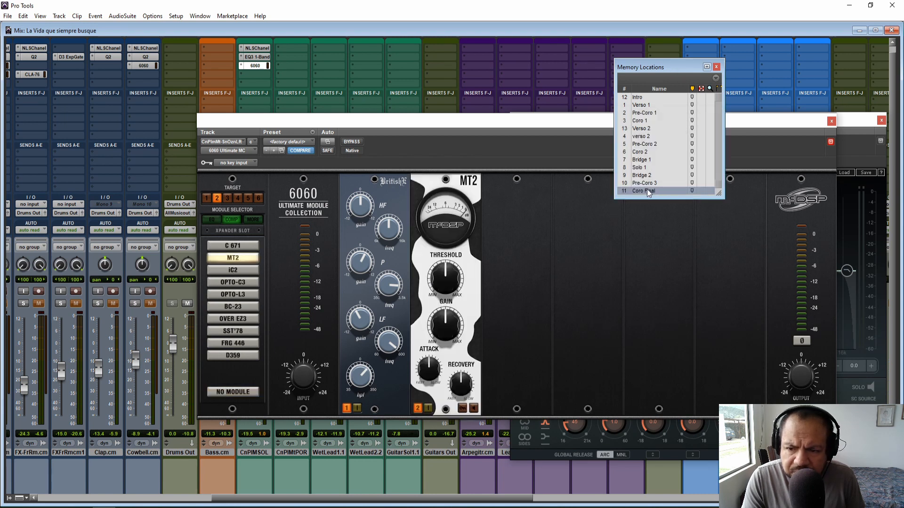
key(space)
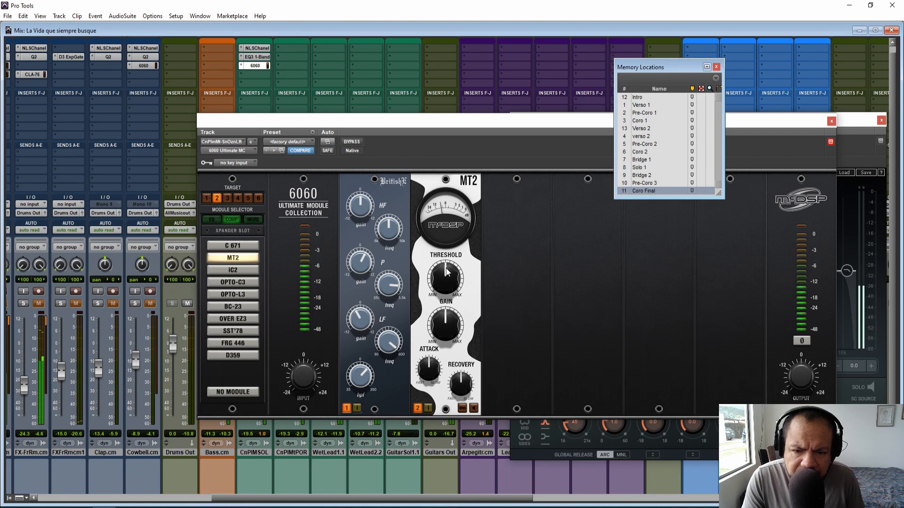
drag(449, 287, 449, 278)
drag(447, 265, 445, 253)
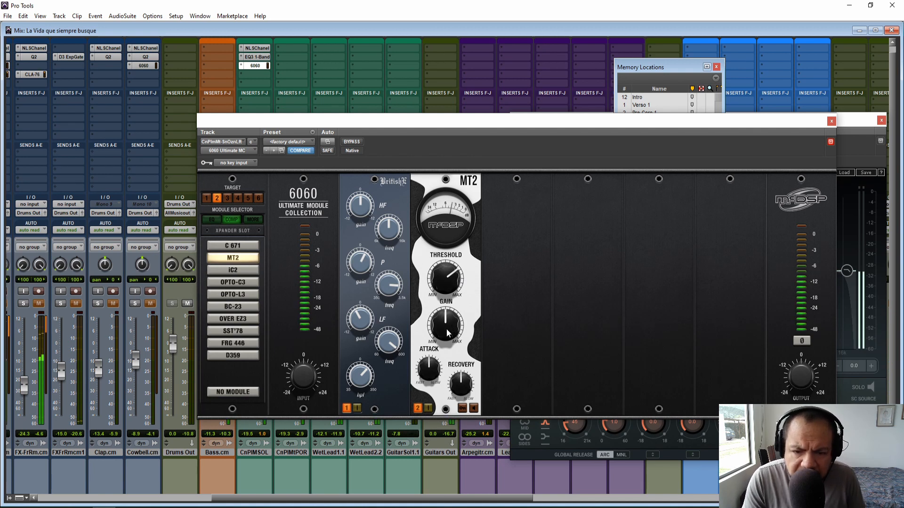
Raise the MT2 gain while comparing the 6060 bypassed and active, and set a faster attack and slower recovery.
click(354, 142)
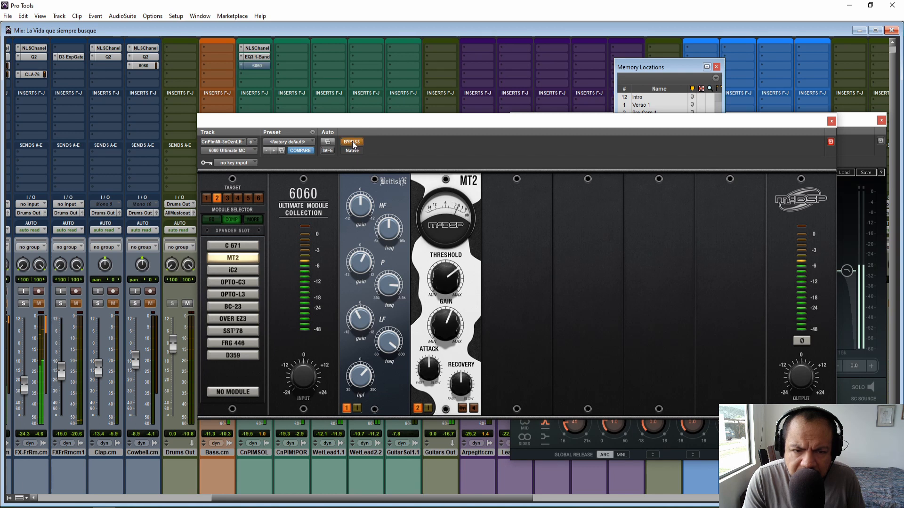
click(354, 143)
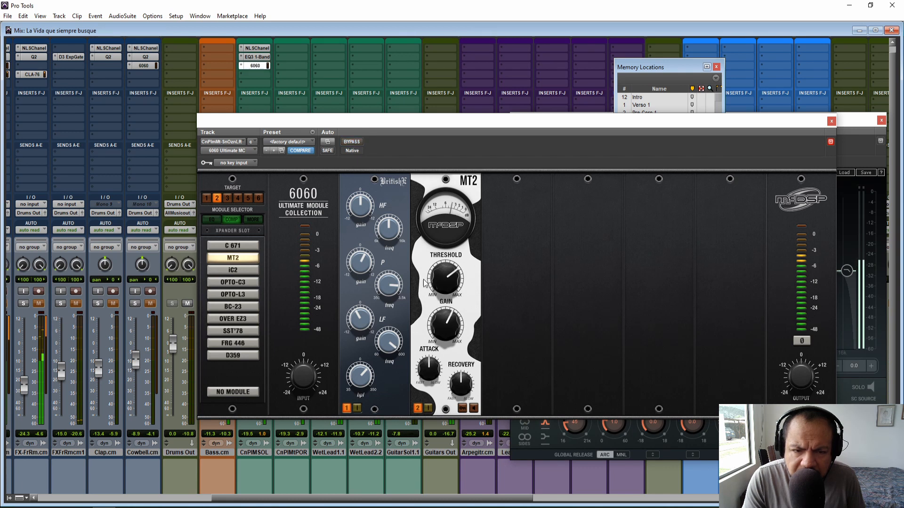
click(353, 143)
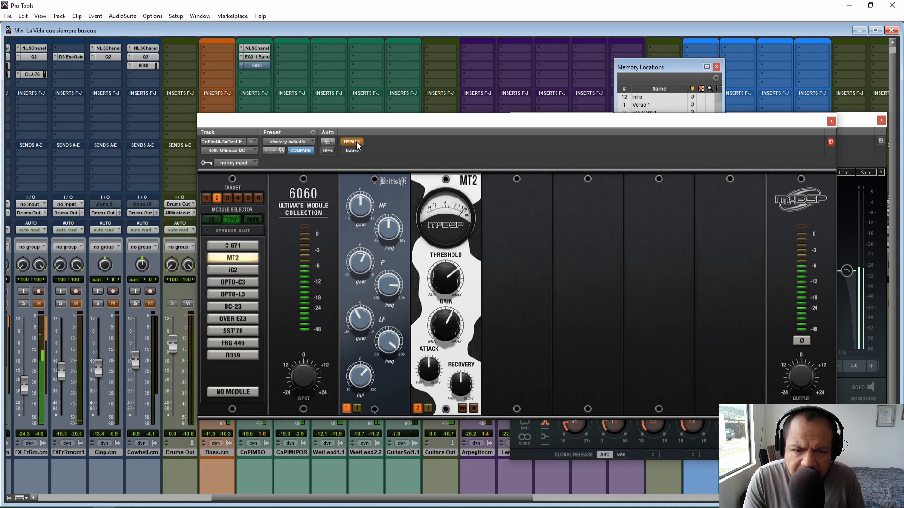
click(357, 144)
mouse_move(447, 327)
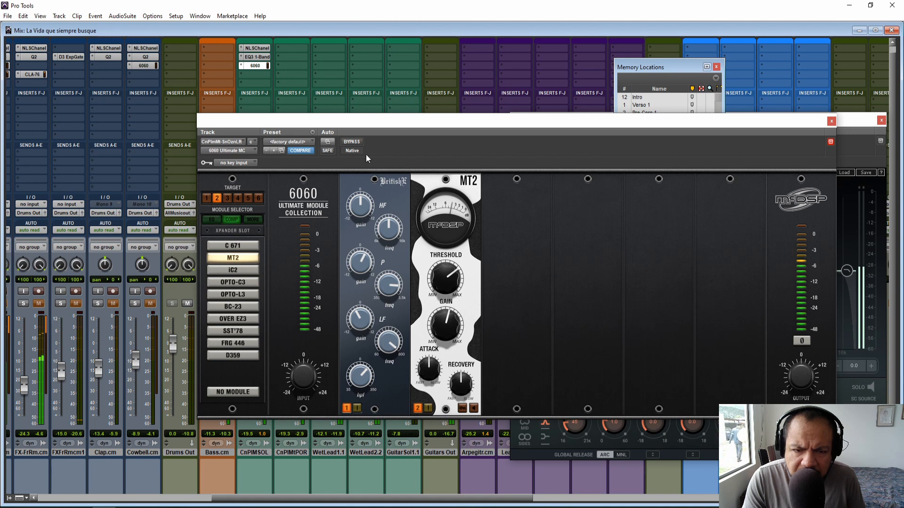
click(353, 142)
click(357, 144)
mouse_move(427, 375)
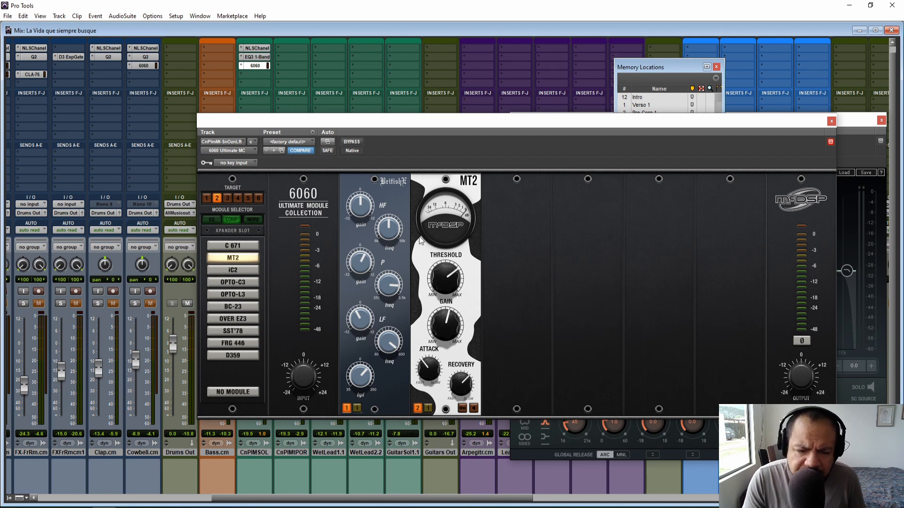
Replay from the Coro Final marker, audition the other compressor modules in the second slot and settle on FRG 446.
click(664, 68)
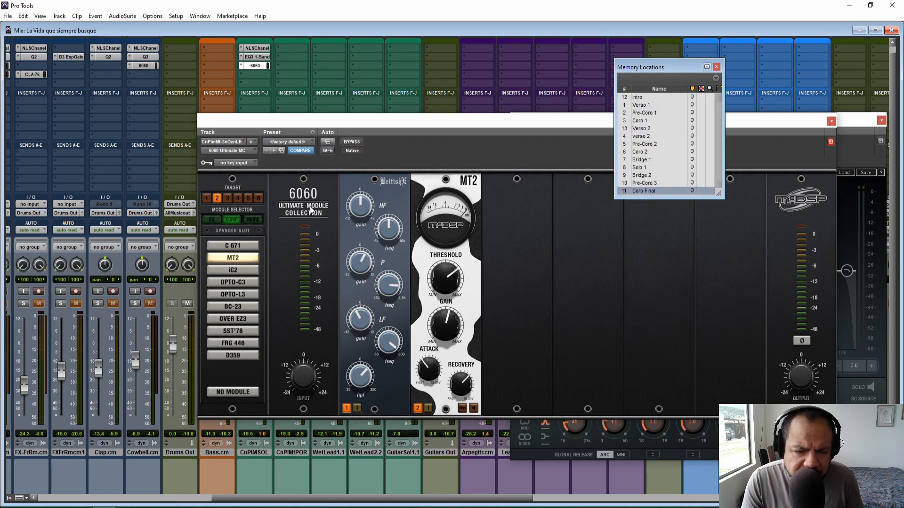
click(236, 271)
click(235, 281)
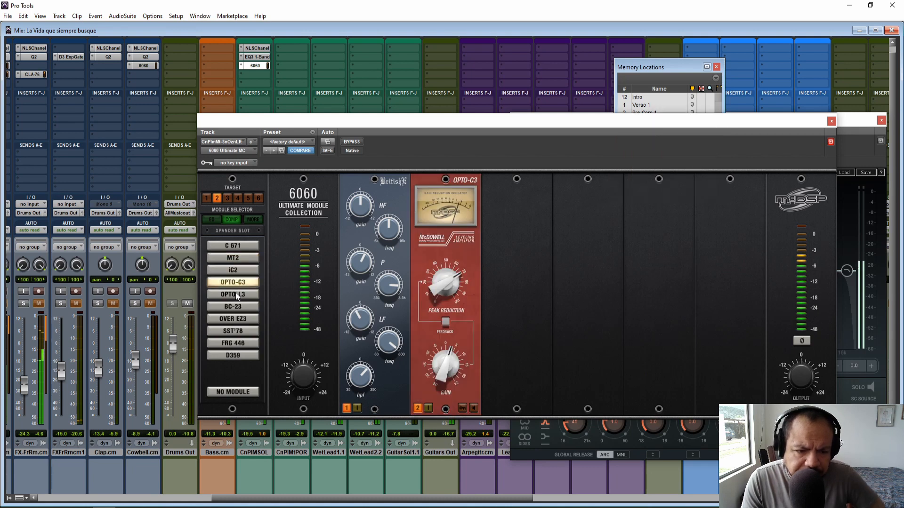
click(235, 293)
click(236, 306)
click(236, 319)
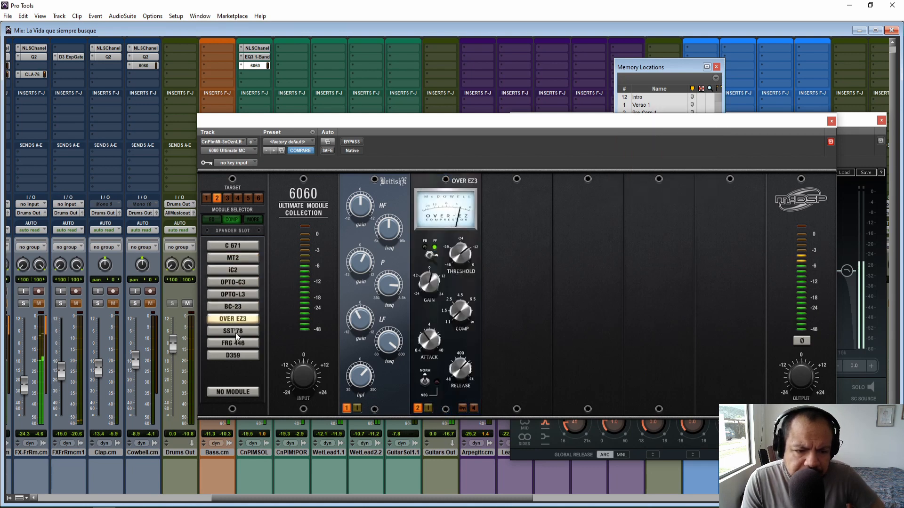
click(236, 331)
click(237, 344)
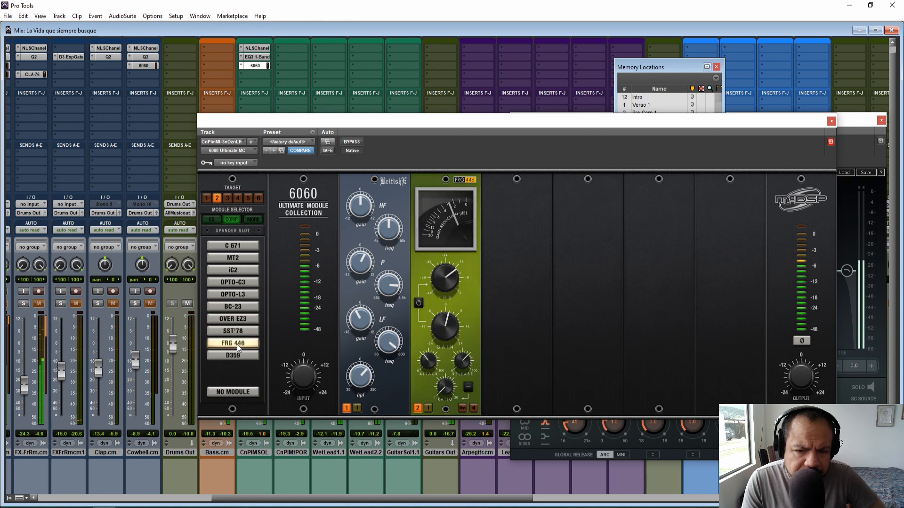
click(237, 354)
click(238, 343)
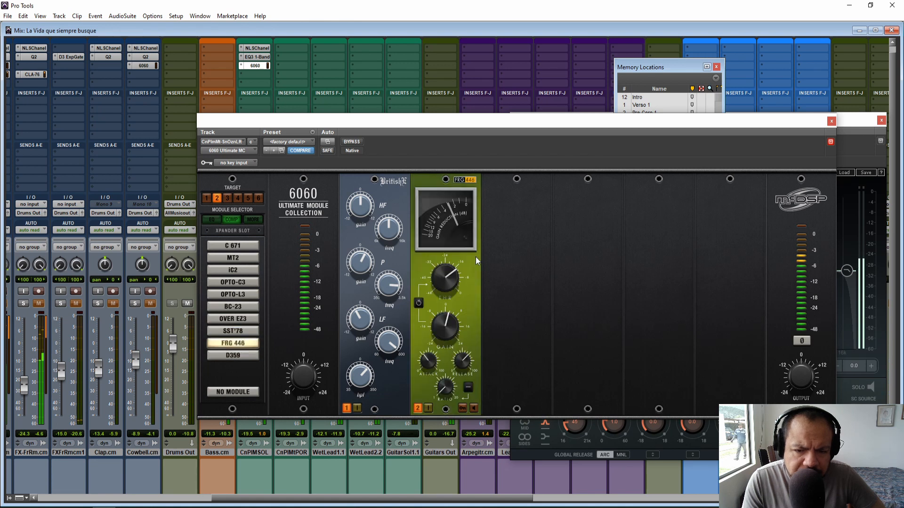
Raise the FRG 446 compression ratio and compare the 6060 bypassed and active.
mouse_move(445, 389)
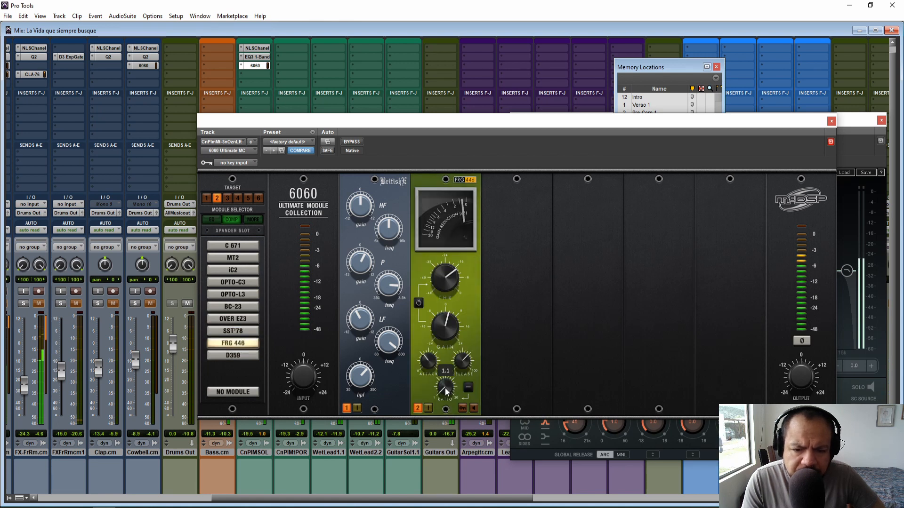
drag(442, 346, 446, 332)
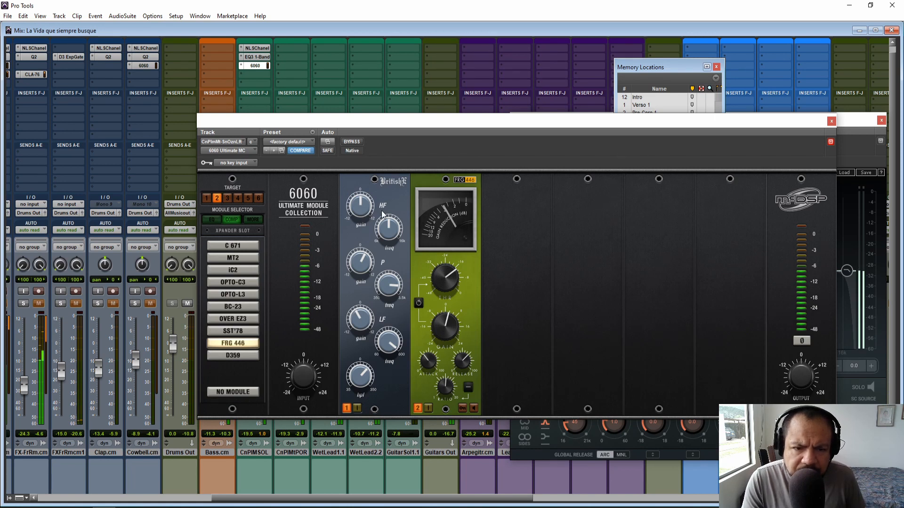
click(353, 143)
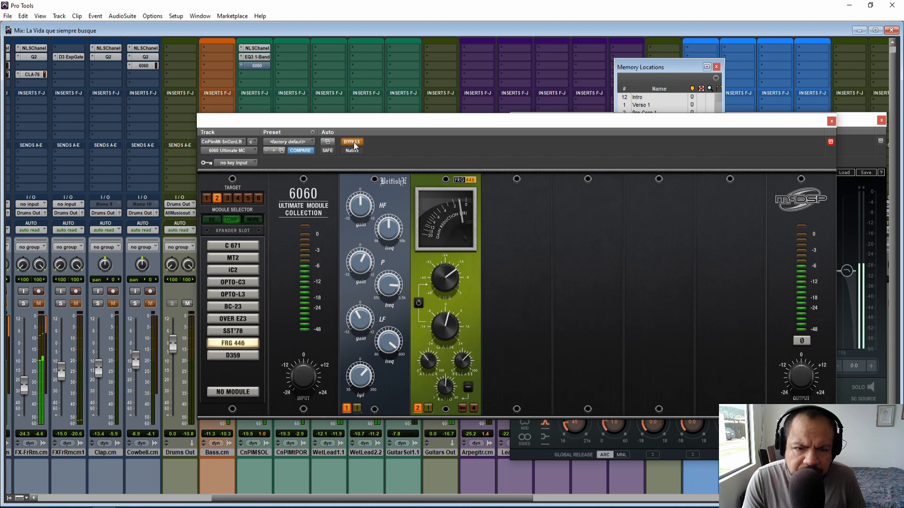
click(353, 143)
click(354, 143)
click(354, 144)
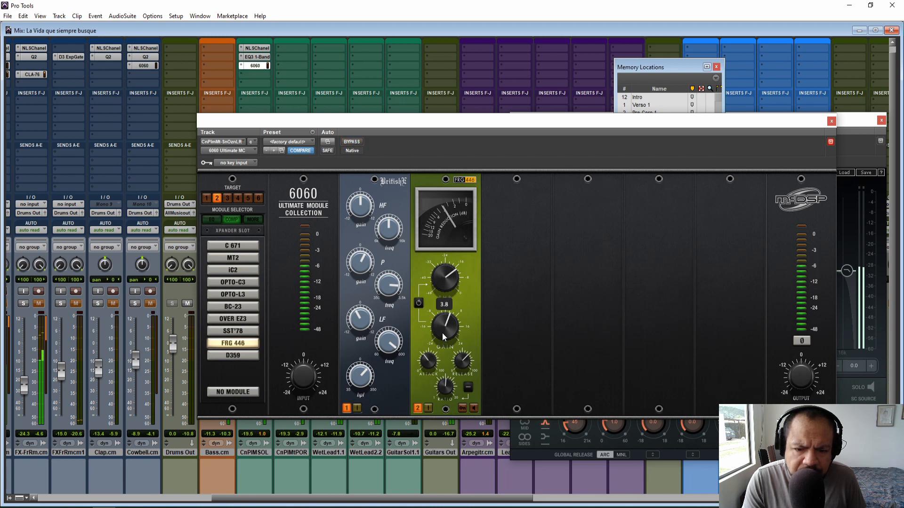
Set the FRG 446 gain to about 4.6, matching the level against the bypassed 6060.
click(356, 143)
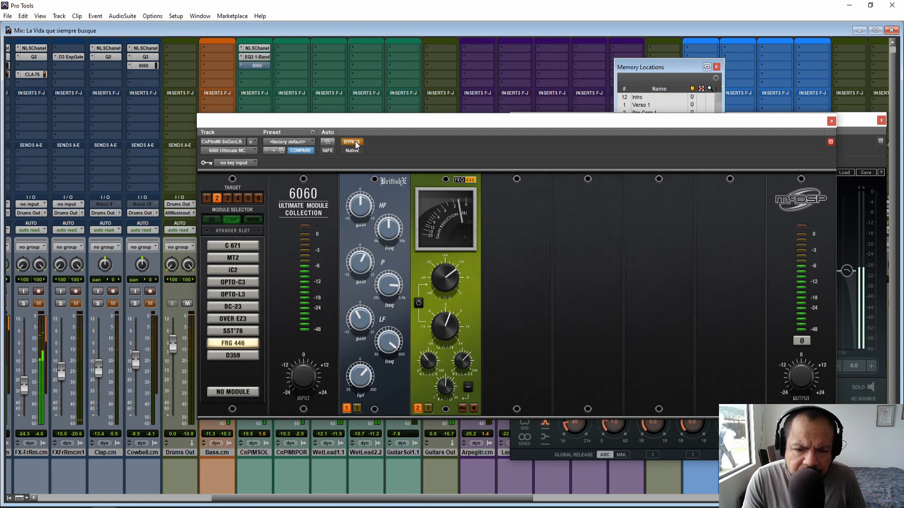
click(356, 143)
mouse_move(438, 329)
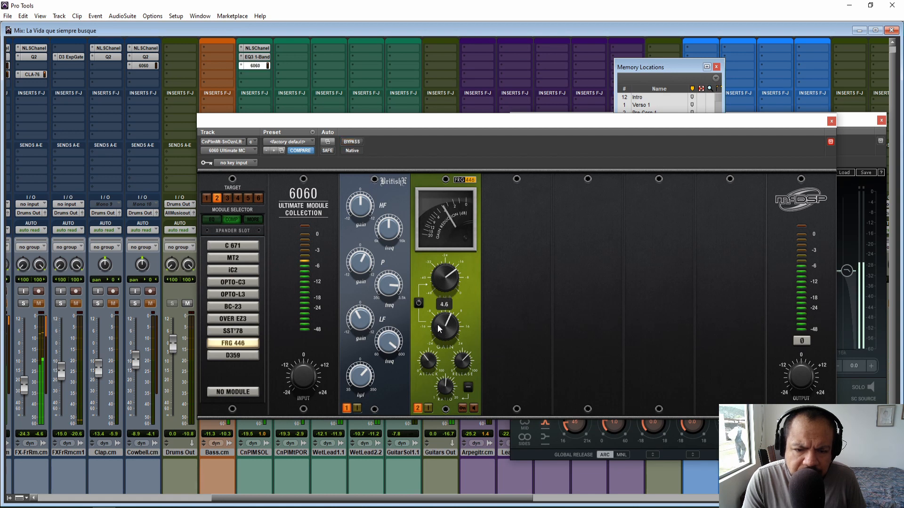
click(354, 143)
click(354, 143)
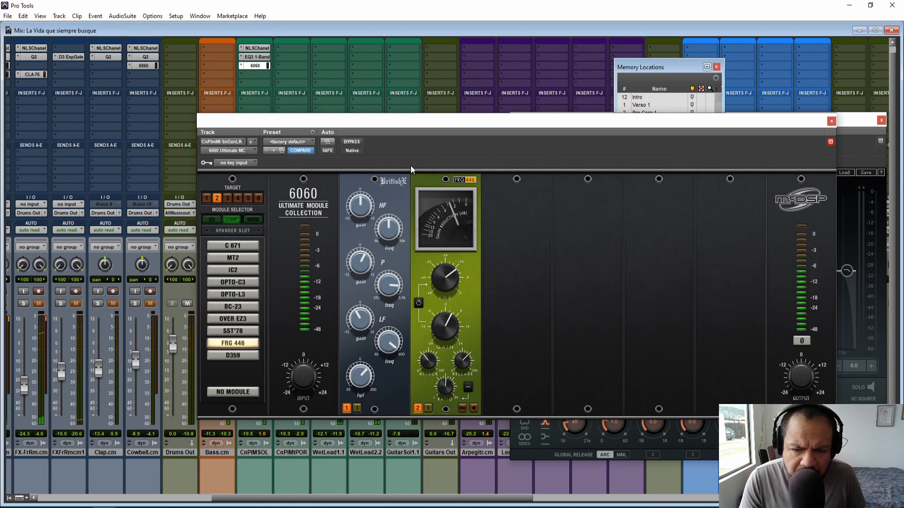
Pan the CnPlMSOL track to 99 and copy its NLS Channel, EQ3 1-Band and 6060 inserts onto the soloed CnPlMtPOR track.
click(832, 123)
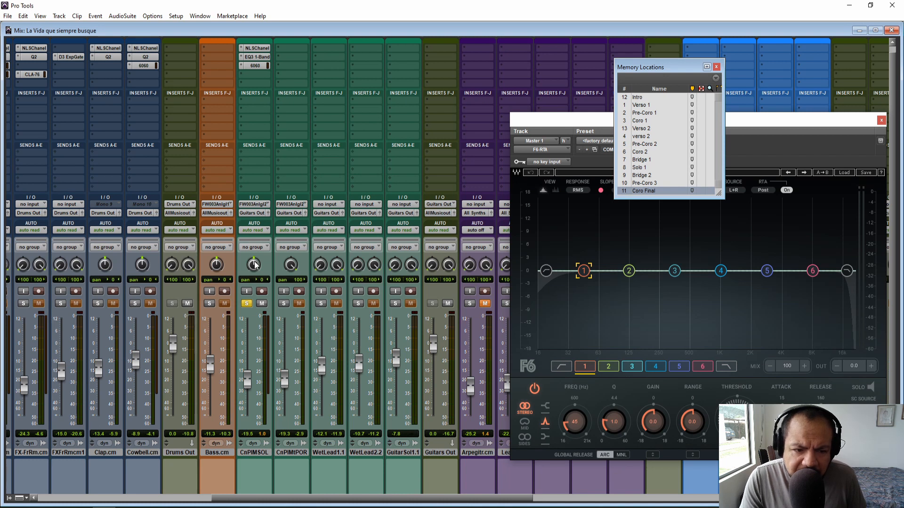
click(285, 305)
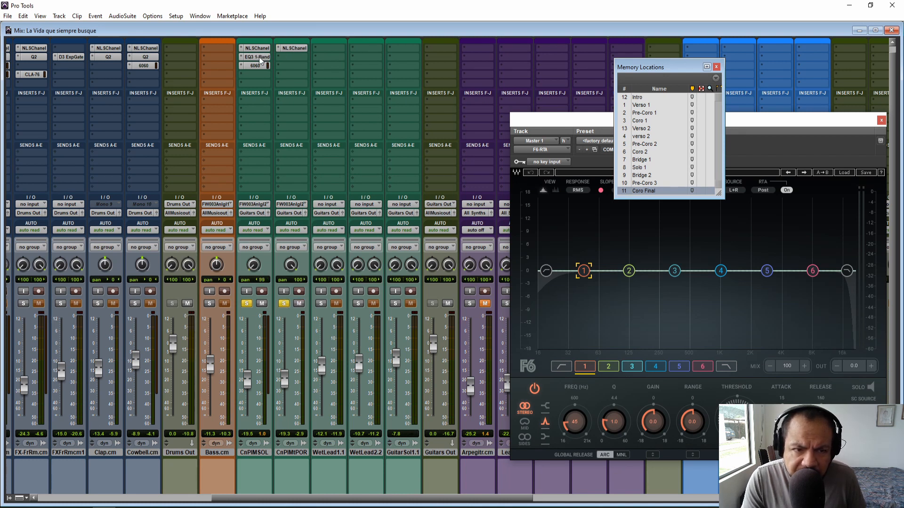
drag(258, 56, 291, 65)
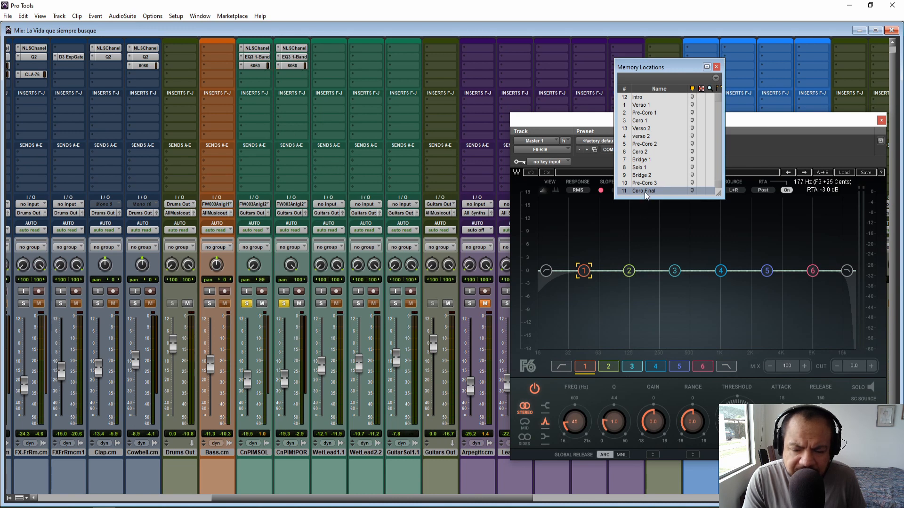
Play from the Coro Final marker and compare the CnPlMSOL and CnPlMtPOR guitars soloed and within the full mix.
key(space)
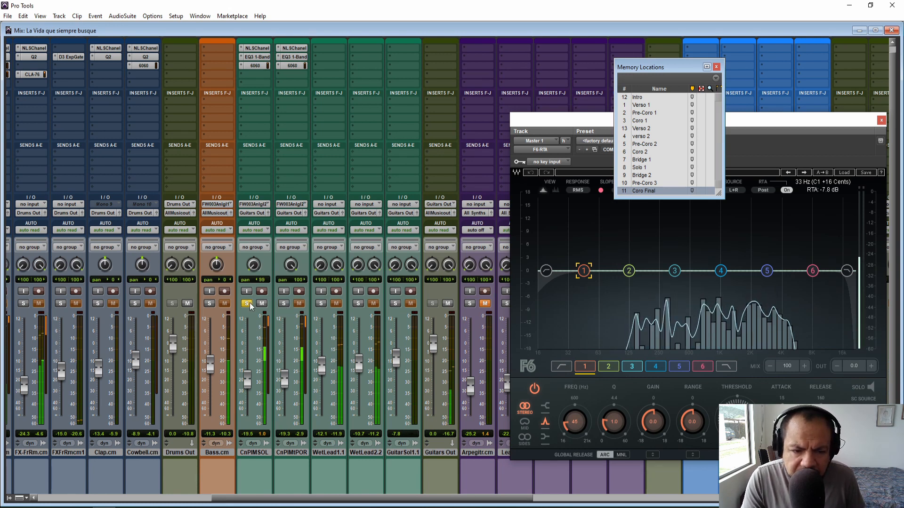
alt+click(283, 304)
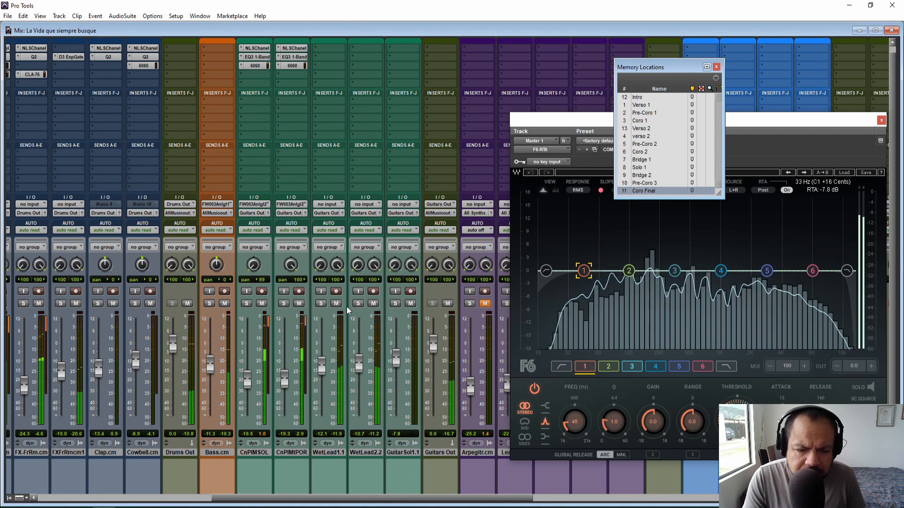
click(247, 303)
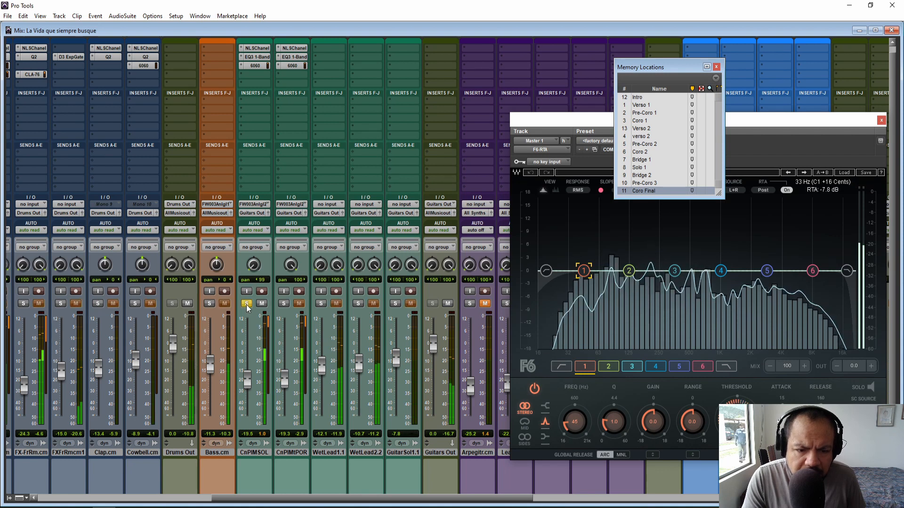
click(283, 304)
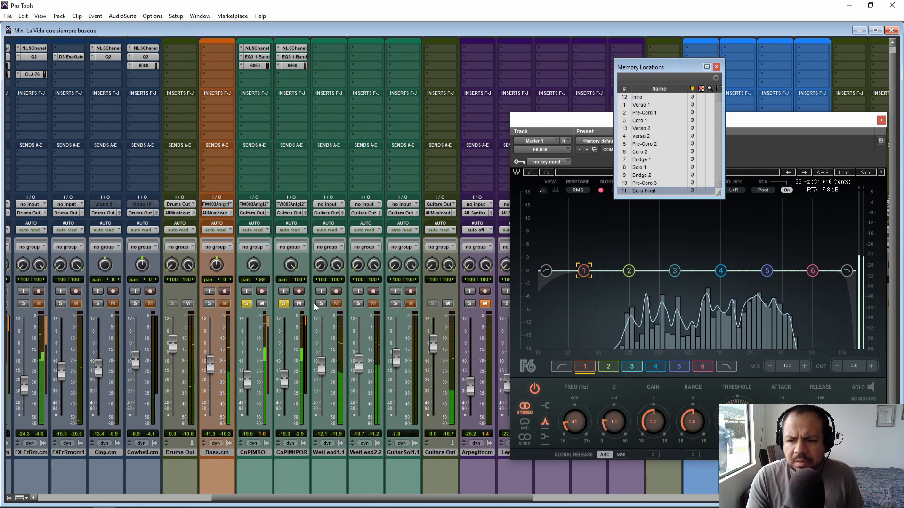
key(space)
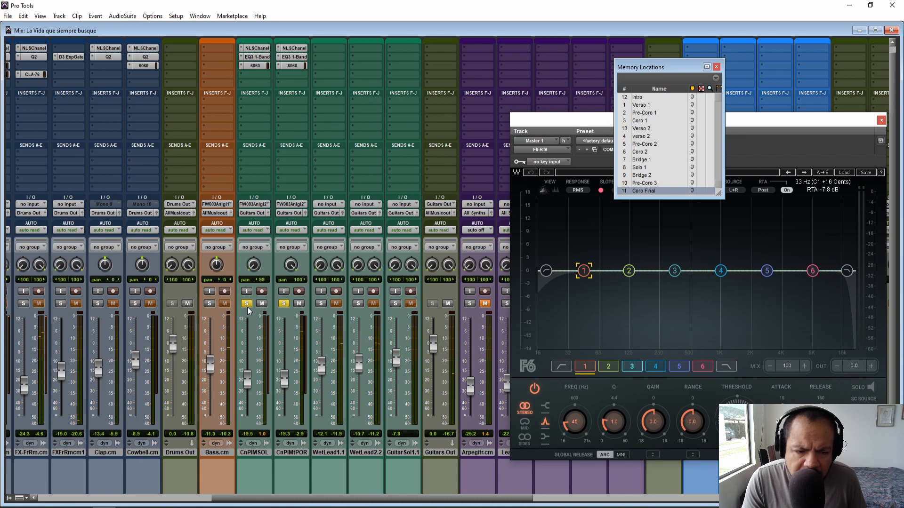
Solo WetLead1.1 in place of the CnPlM guitar tracks and insert a stereo NLS Channel with the drive at about 5.9.
click(282, 304)
click(323, 304)
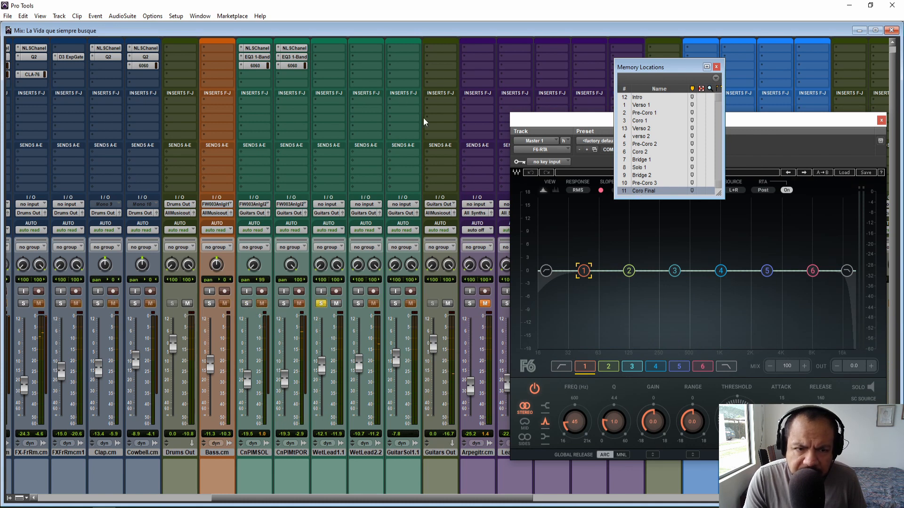
click(334, 53)
mouse_move(373, 64)
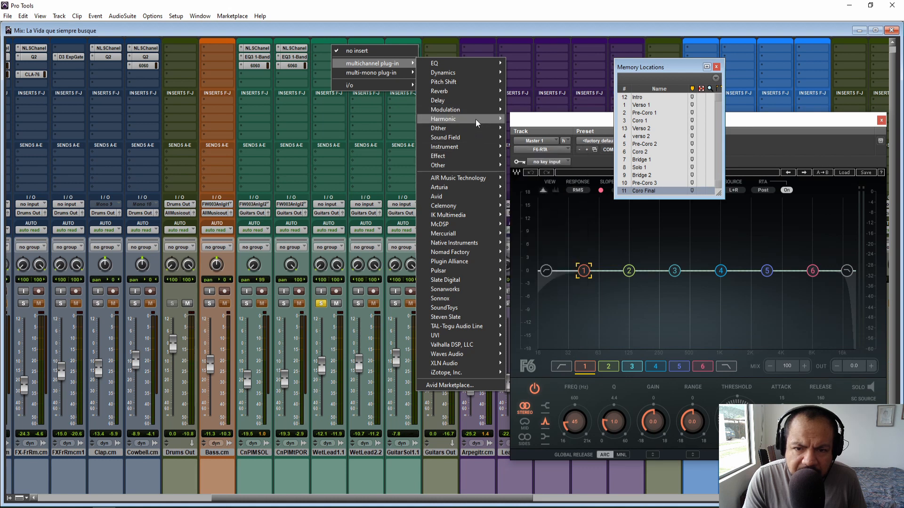
mouse_move(475, 119)
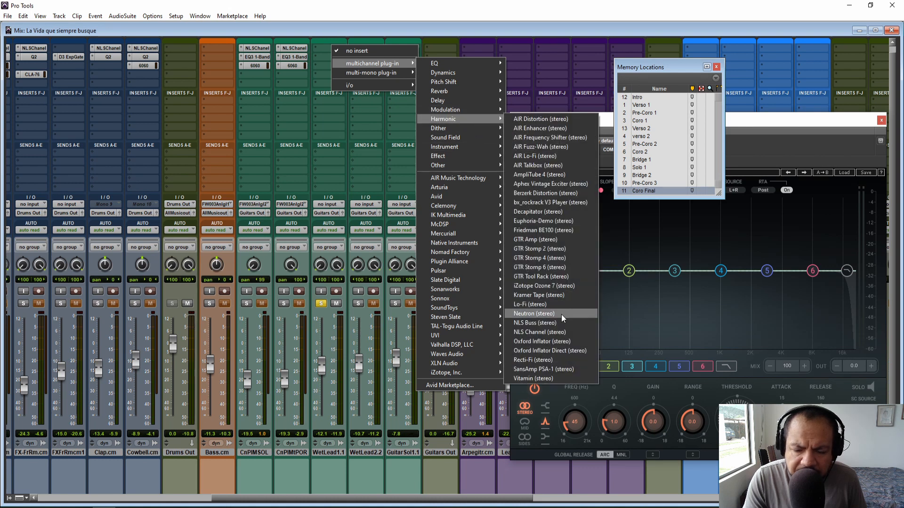
click(561, 331)
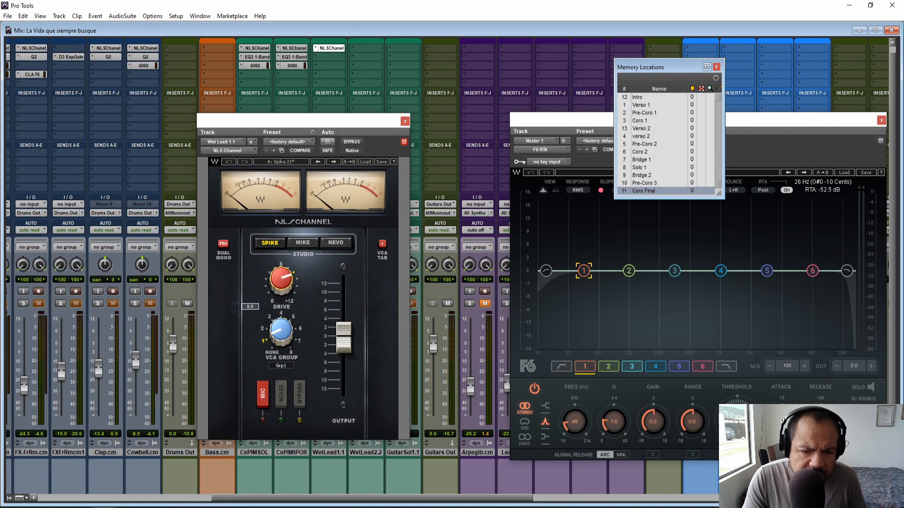
Lower the NLS Channel output on WetLead1.1 to about -4 and compare the plug-in bypassed and active during playback.
drag(353, 340, 353, 355)
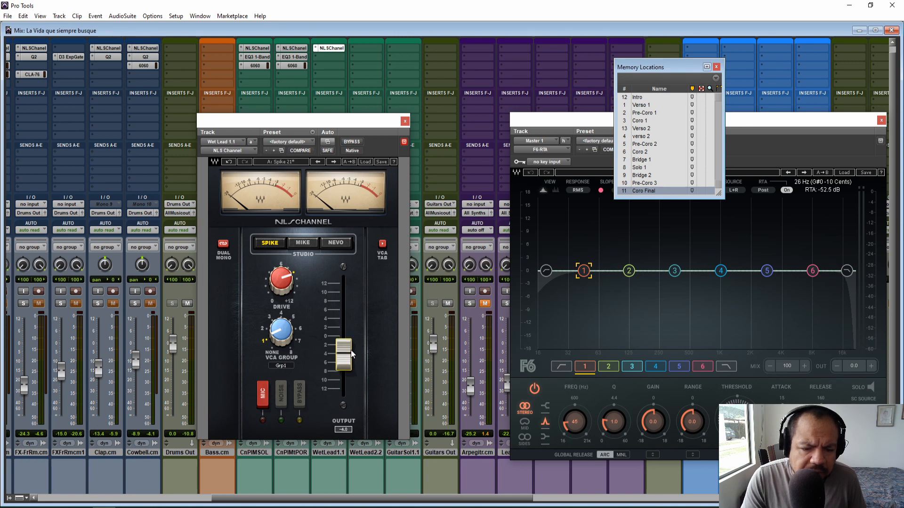
key(space)
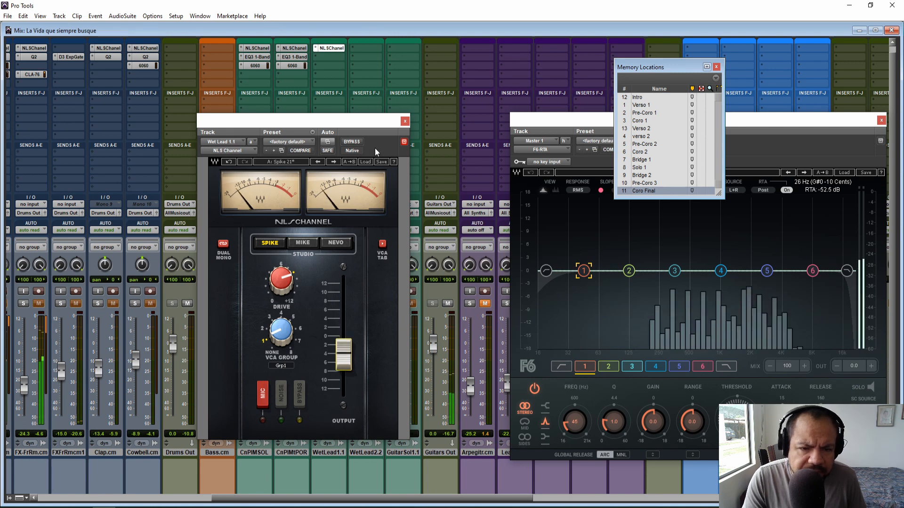
click(351, 142)
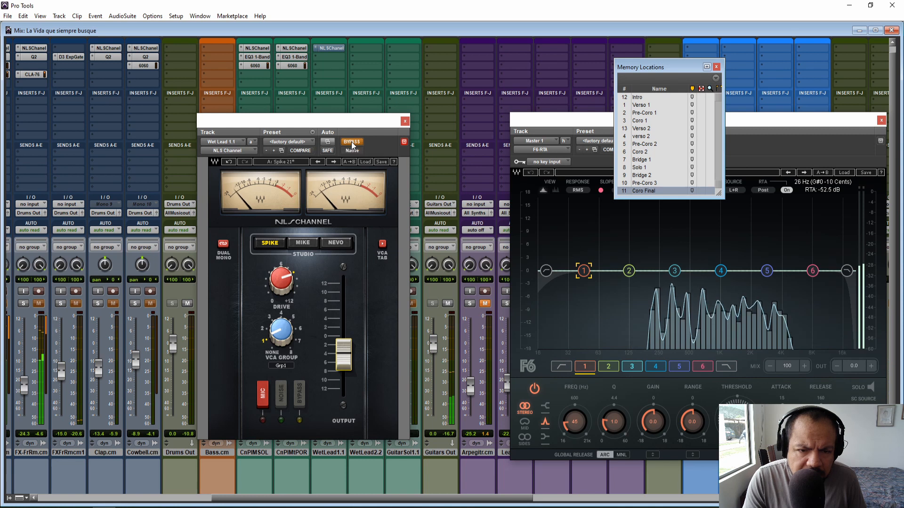
click(351, 142)
drag(355, 119, 543, 67)
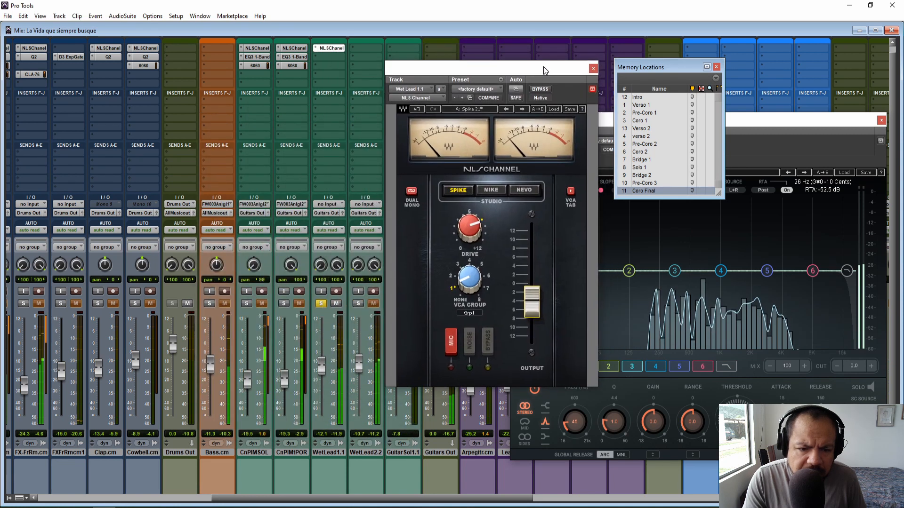
click(593, 69)
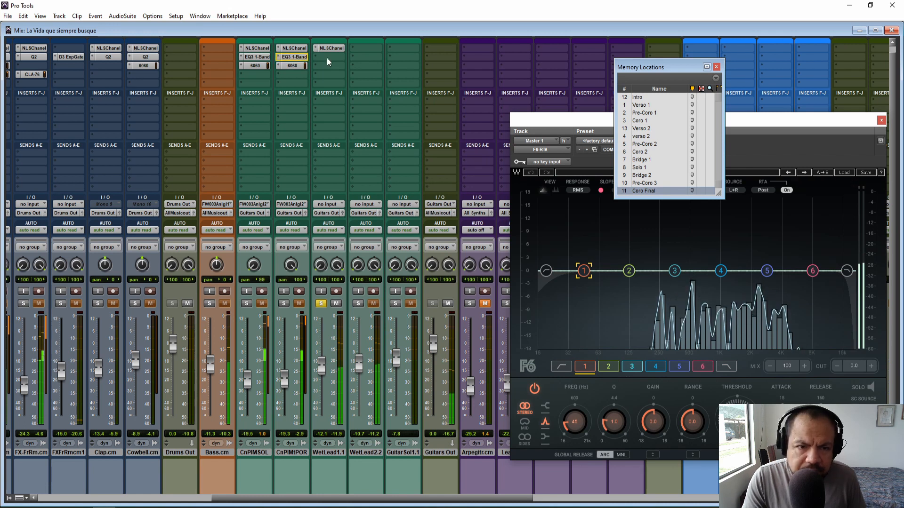
Copy the EQ3 1-Band insert from CnPlMtPOR onto WetLead1.1 and set its low-pass frequency to 6.80 kHz.
drag(295, 57, 329, 59)
click(496, 148)
text(6800)
key(Return)
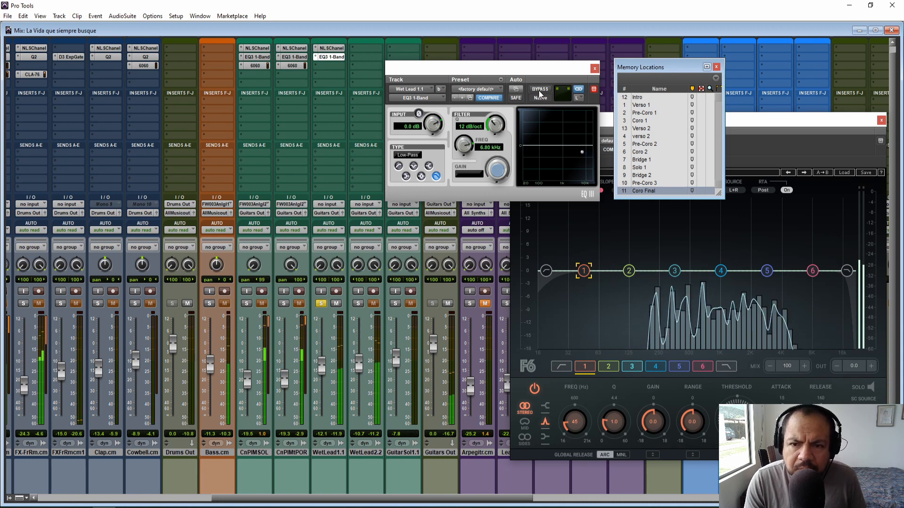
click(594, 69)
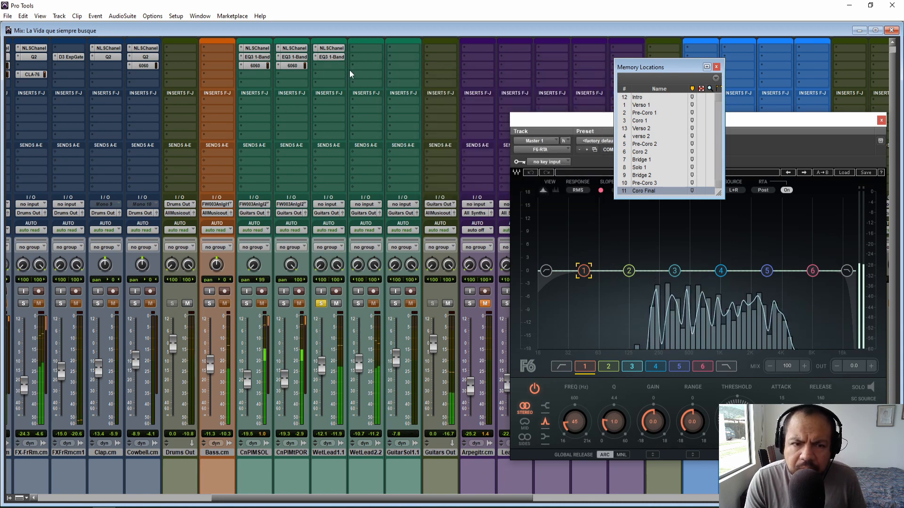
Insert a stereo 6060 Ultimate MC on WetLead1.1 and load the British E module in its first slot.
click(323, 66)
mouse_move(357, 82)
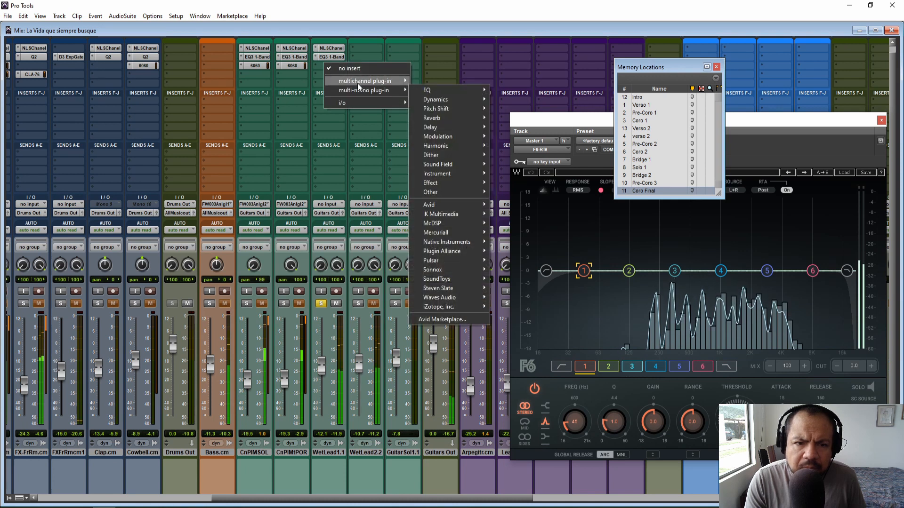
mouse_move(455, 241)
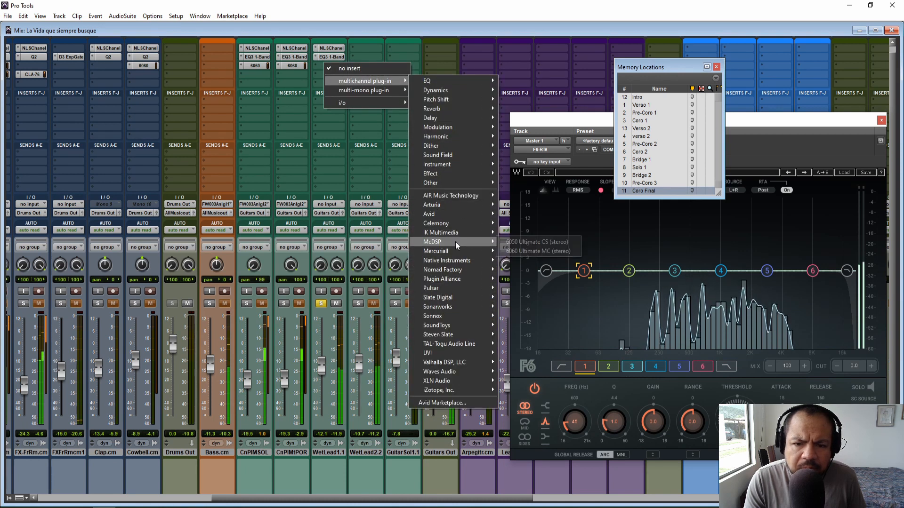
click(538, 251)
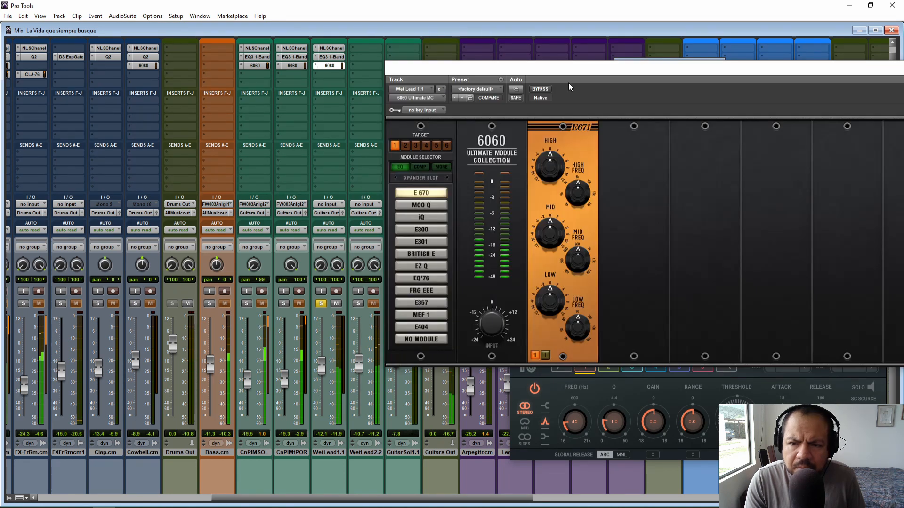
drag(569, 83, 225, 99)
drag(518, 84, 713, 81)
click(870, 136)
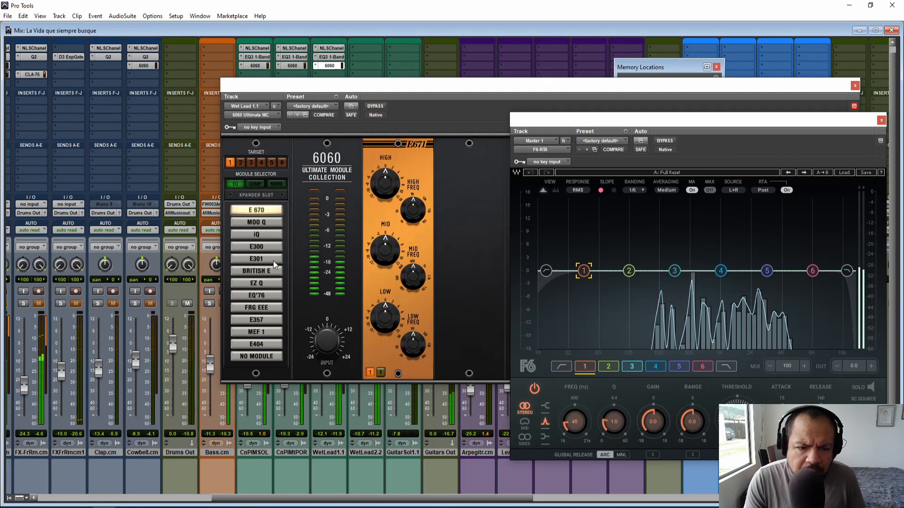
click(257, 272)
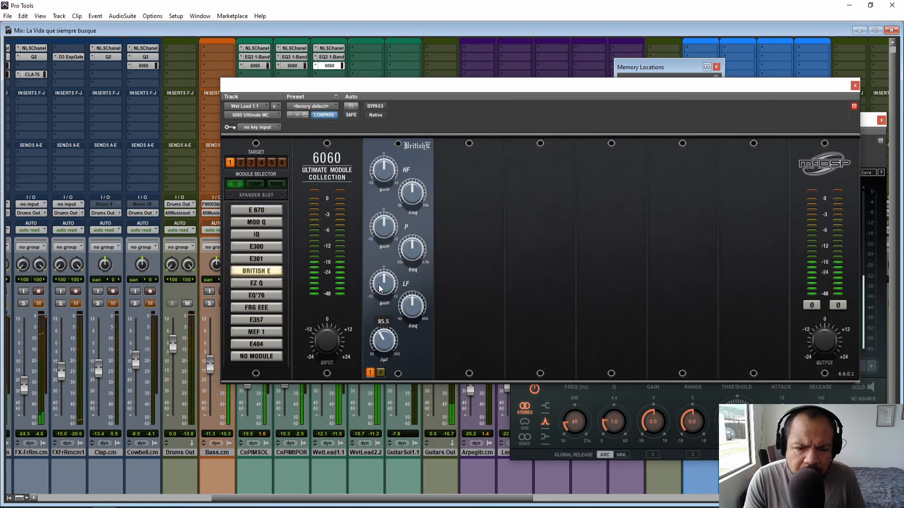
Raise the British E high-pass frequency and arrange the windows so the F6-RTA analyzer and Memory Locations are accessible.
drag(378, 266, 380, 255)
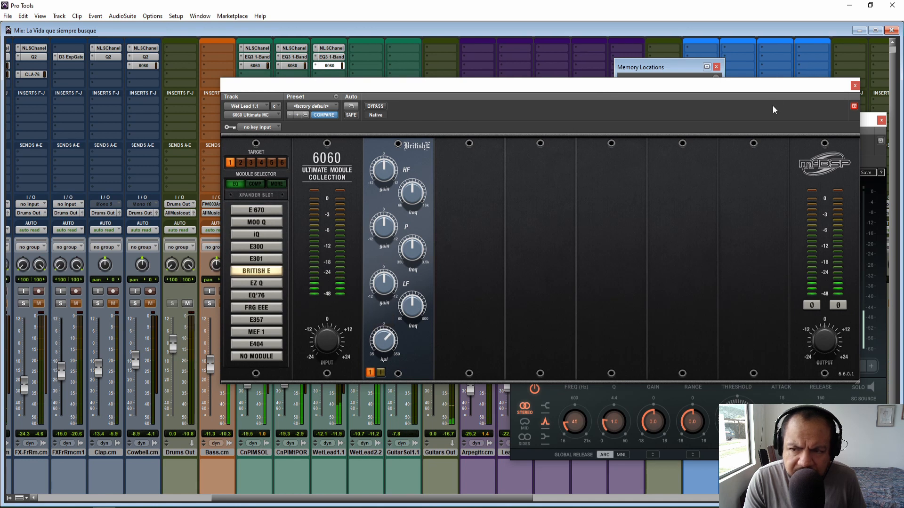
drag(696, 79, 558, 81)
click(784, 117)
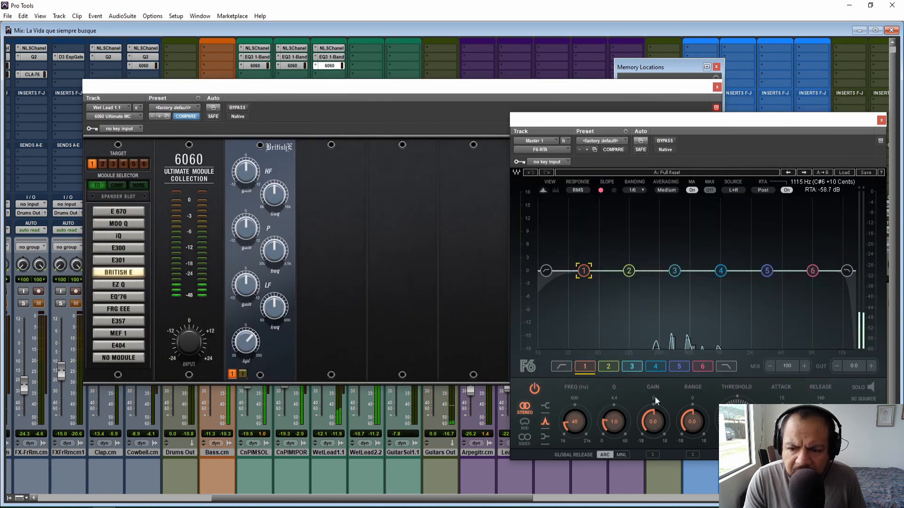
click(663, 66)
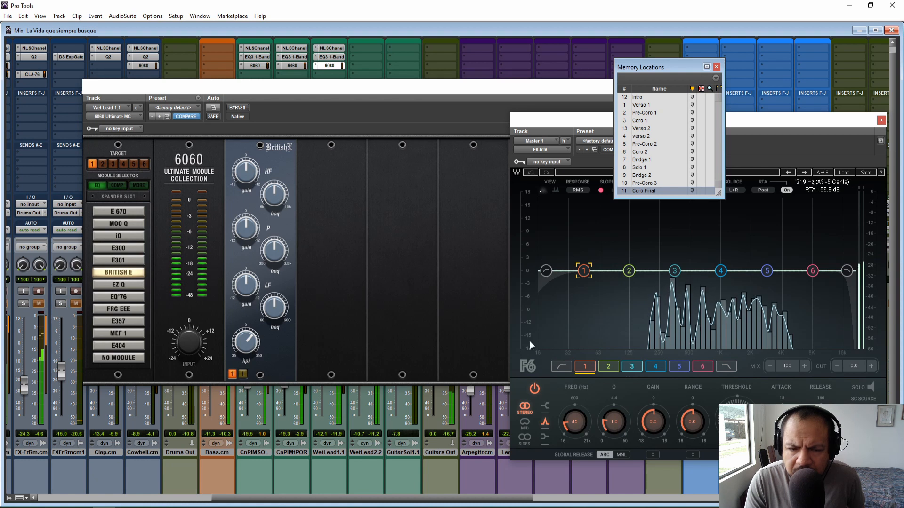
Set the British E LF frequency to about 537 Hz and cut its gain, comparing the 6060 bypassed and active.
drag(275, 316, 261, 257)
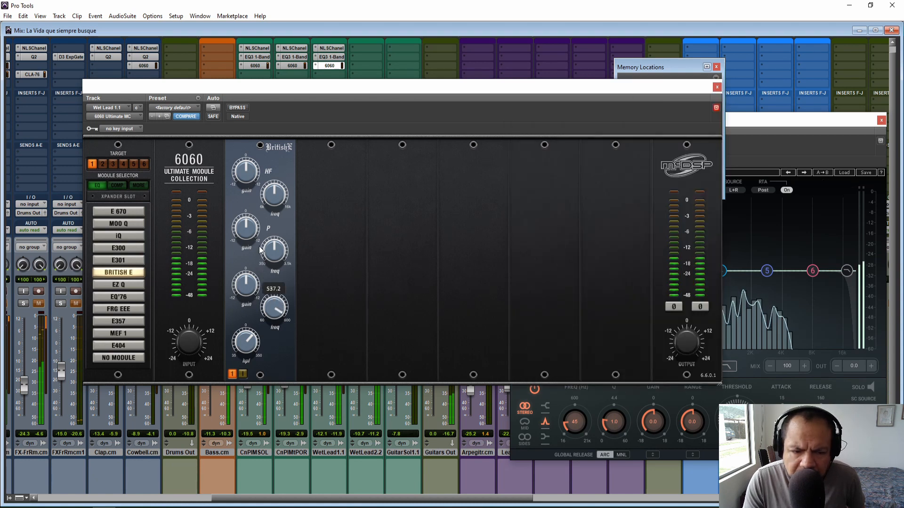
drag(246, 284, 246, 291)
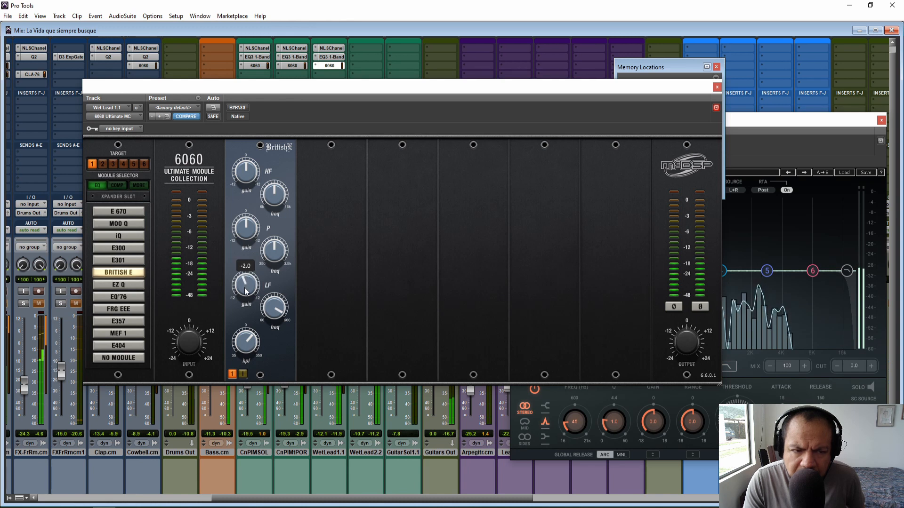
click(239, 109)
click(240, 109)
drag(243, 283, 244, 288)
click(239, 109)
click(239, 109)
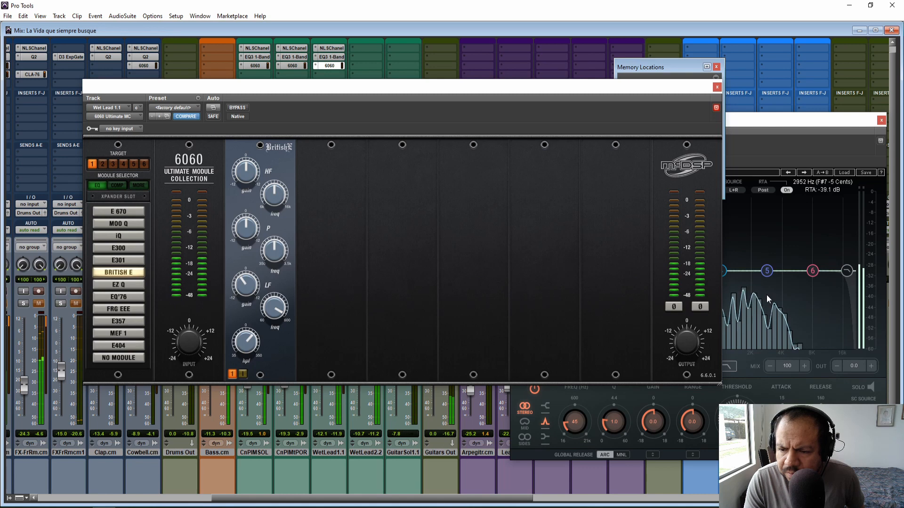
Raise the British E P band frequency and boost its gain to about 2.6, comparing against the bypassed 6060.
drag(277, 250, 262, 194)
drag(245, 230, 245, 225)
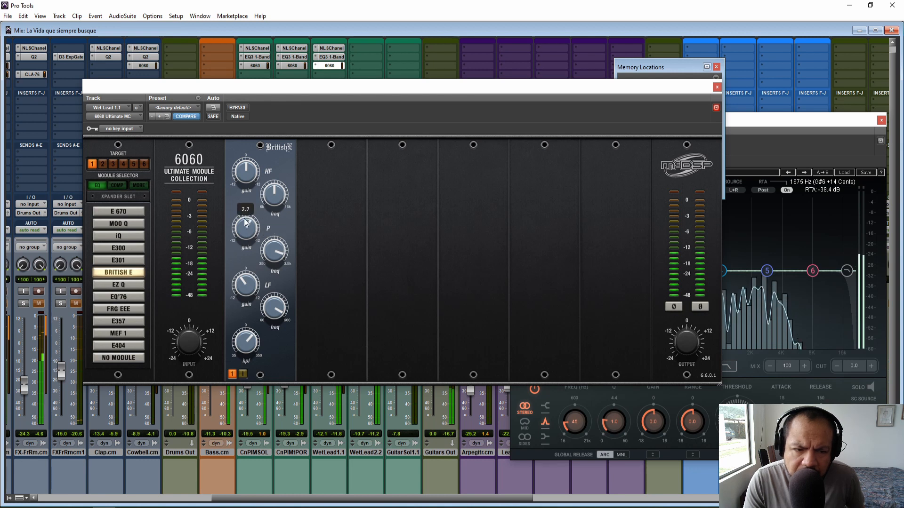
click(238, 108)
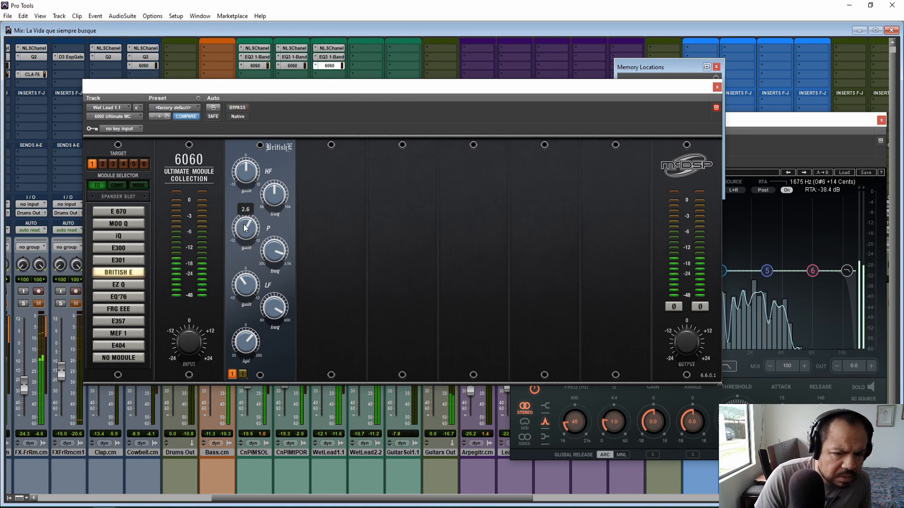
Load the MT2 compressor module in the second 6060 slot while playing from the Coro Final marker.
click(787, 123)
click(665, 69)
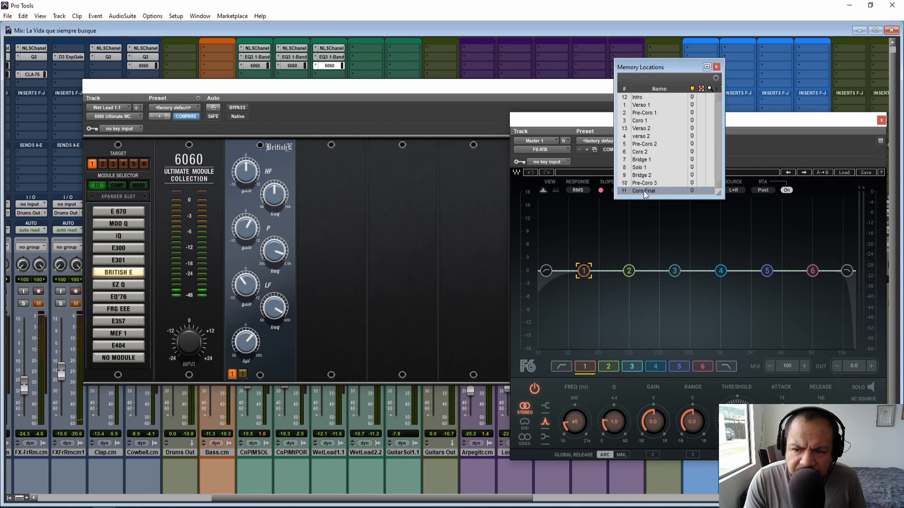
click(336, 234)
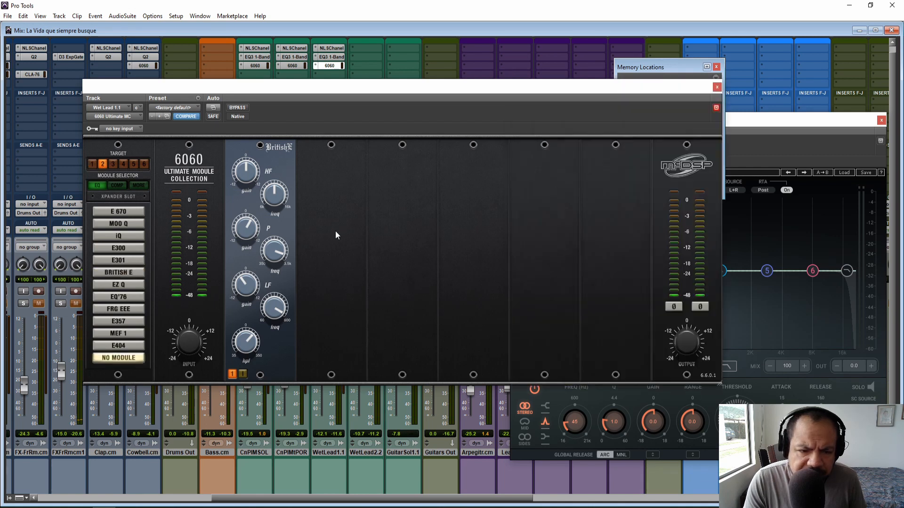
click(118, 185)
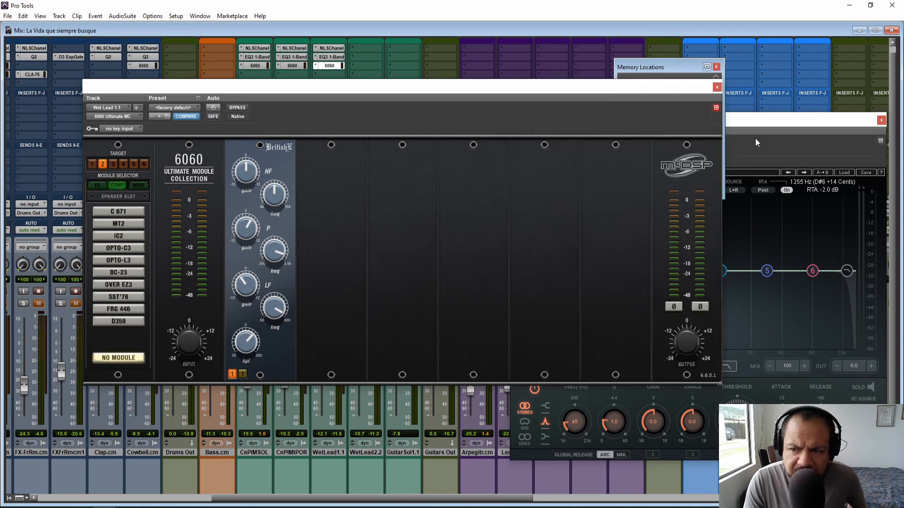
click(756, 123)
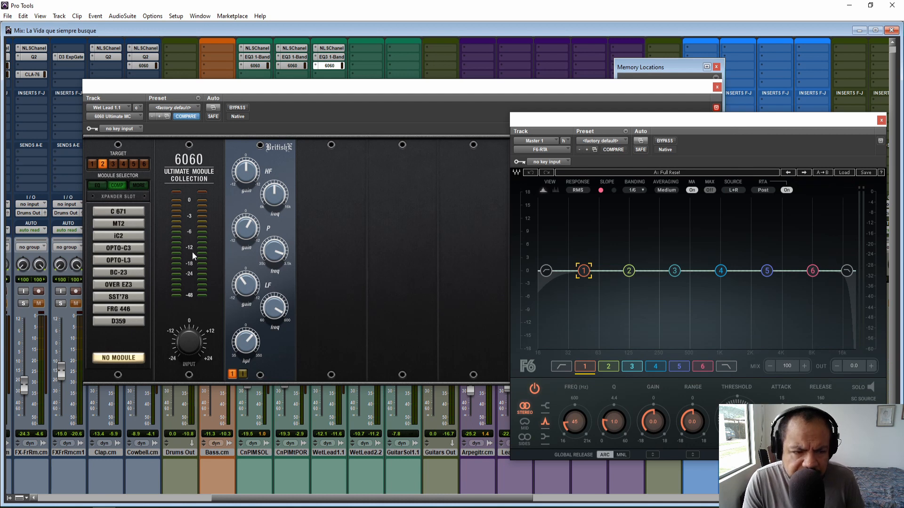
key(space)
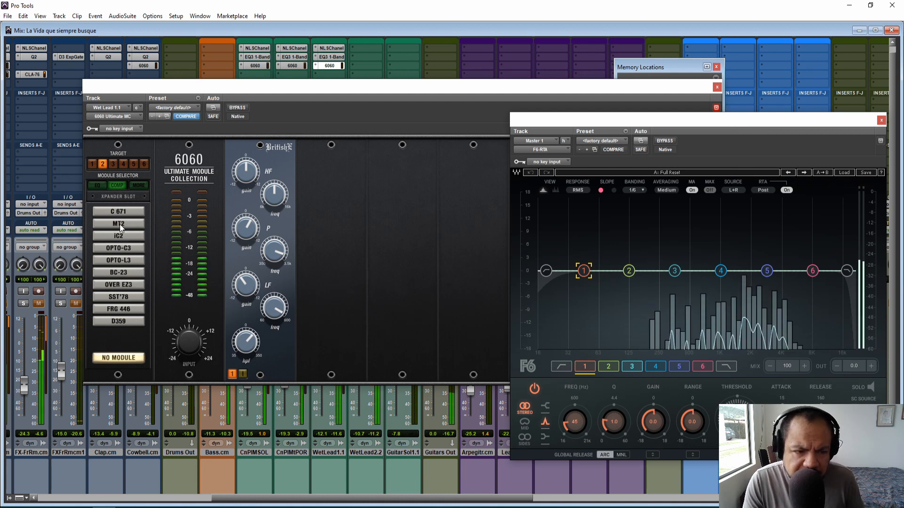
click(118, 224)
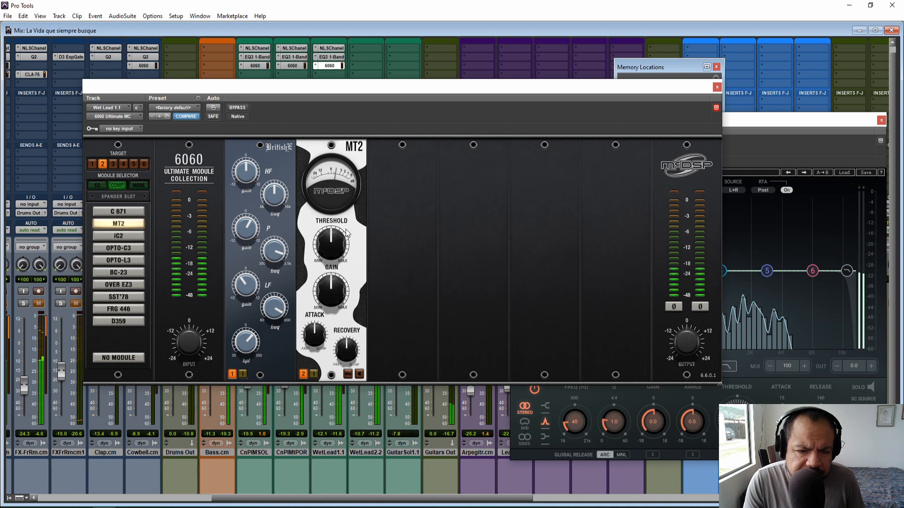
Adjust the MT2 threshold slightly and raise its gain, comparing the 6060 bypassed and active.
mouse_move(330, 255)
mouse_down()
mouse_move(329, 246)
mouse_move(329, 255)
mouse_up()
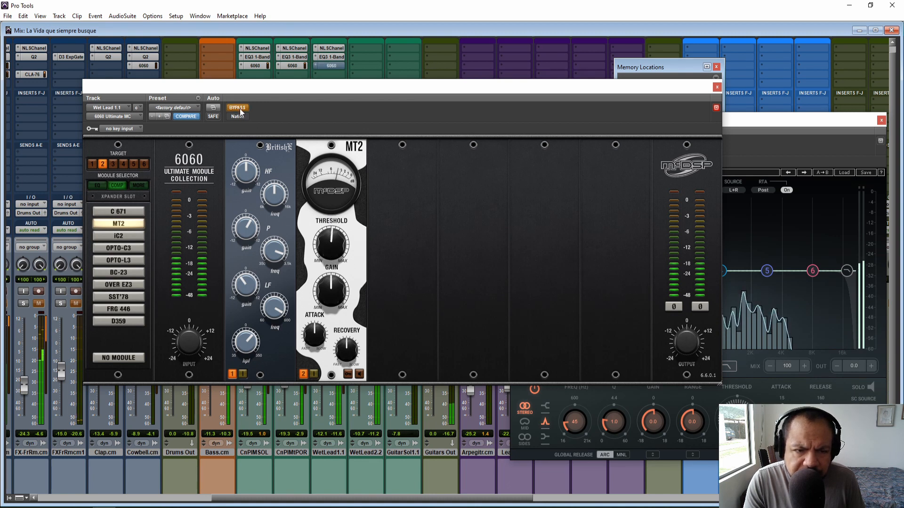
drag(328, 293, 328, 286)
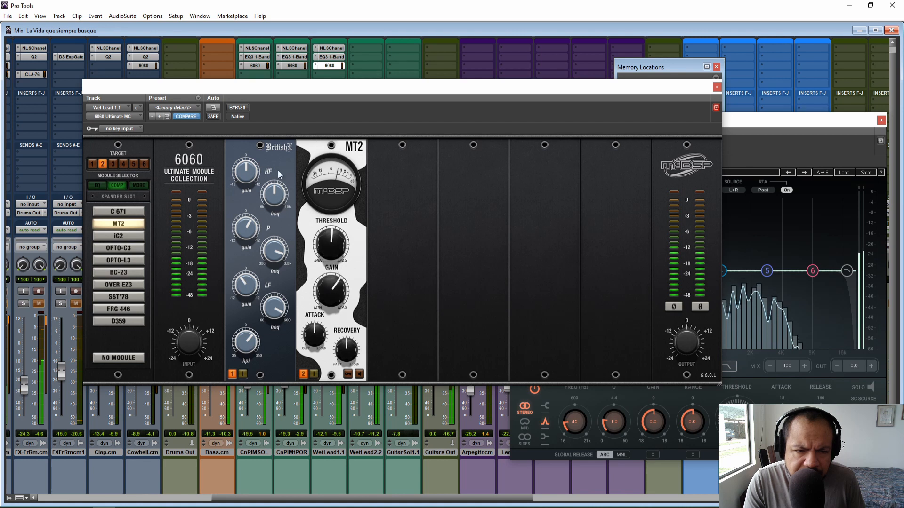
click(238, 108)
click(238, 107)
Fine-tune the MT2 gain to about 4.0, comparing the 6060 bypassed and active.
mouse_move(325, 291)
click(237, 108)
click(237, 108)
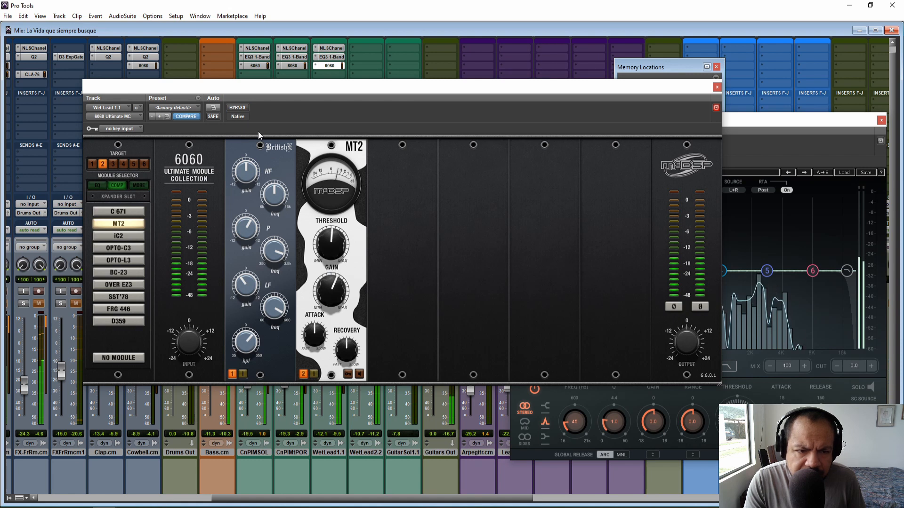
click(238, 108)
mouse_move(329, 294)
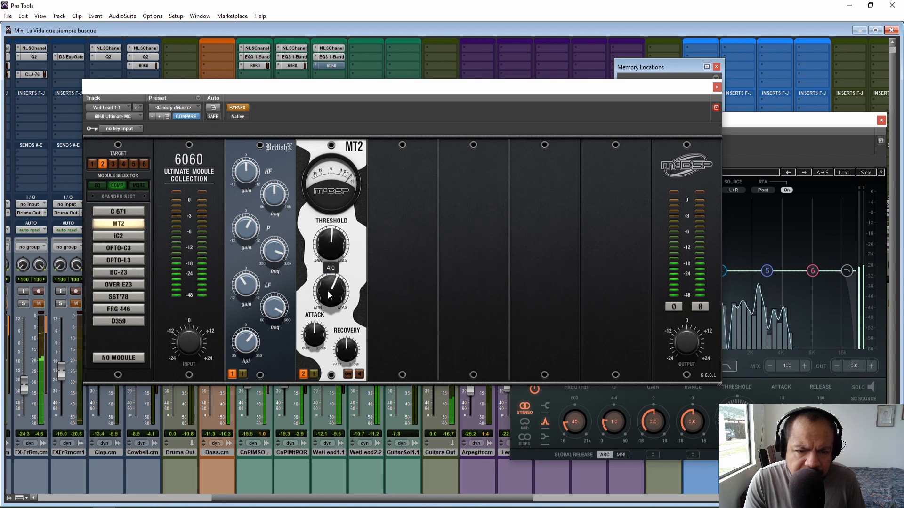
click(240, 110)
click(241, 110)
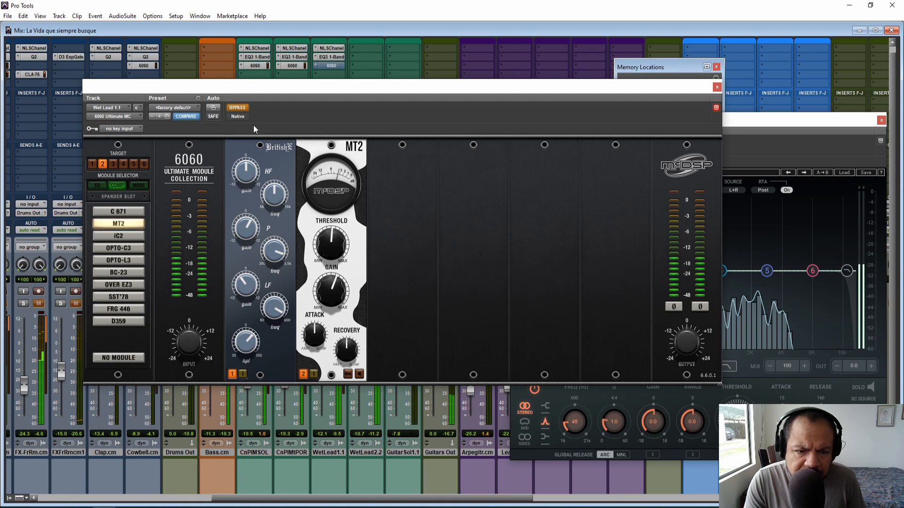
Adjust the MT2 attack to about 27.5 and lengthen its recovery, leaving the 6060 active.
mouse_move(315, 340)
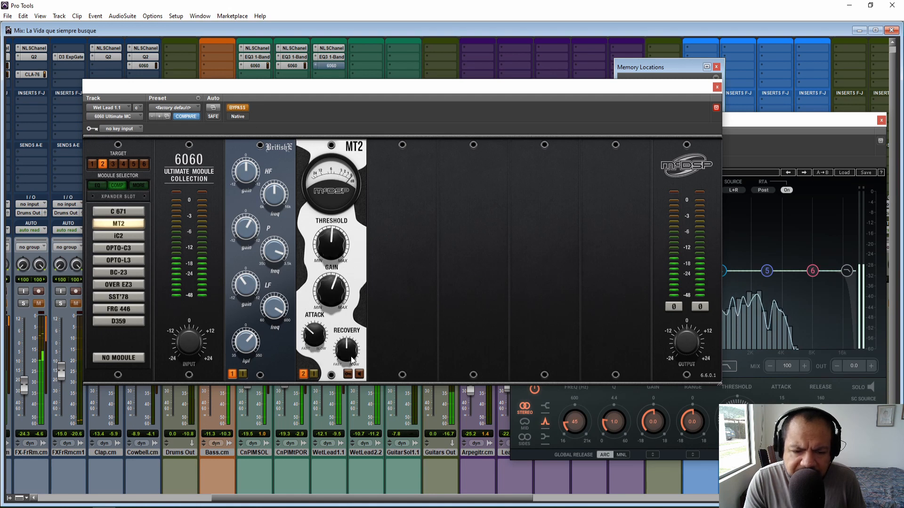
mouse_move(349, 360)
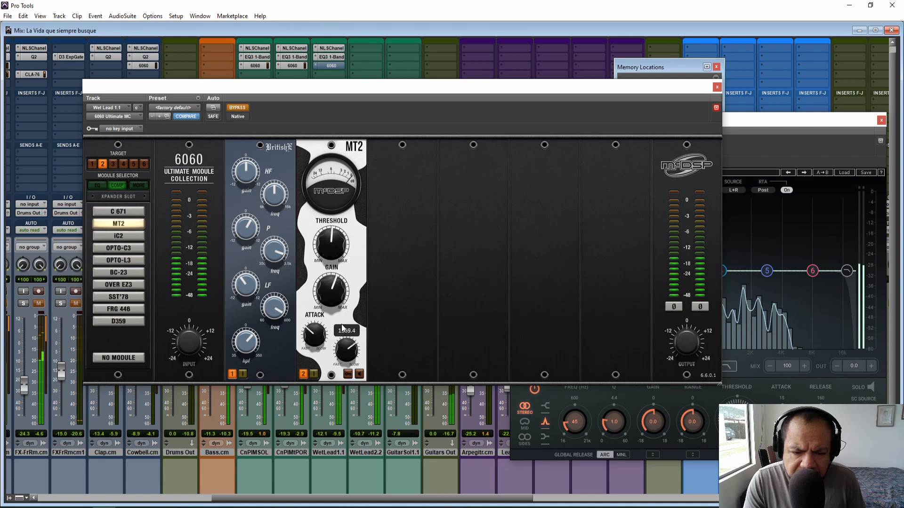
drag(346, 349, 313, 339)
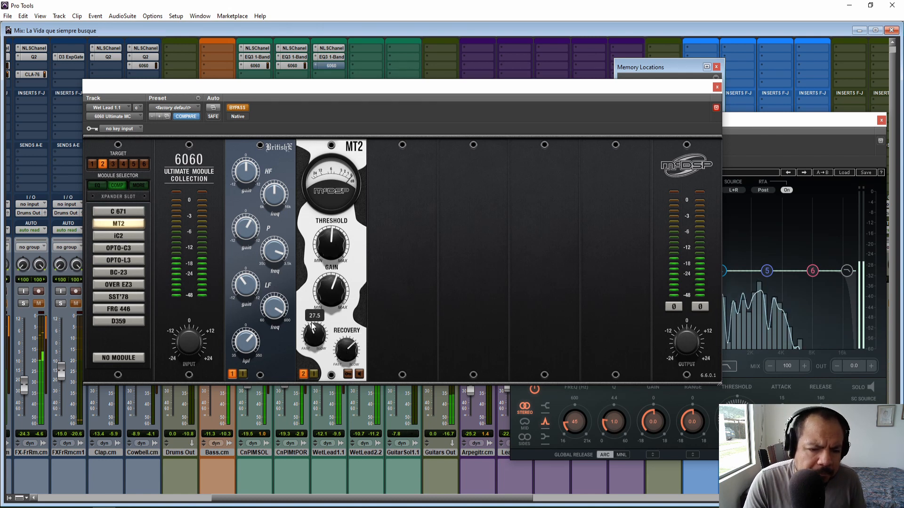
click(238, 109)
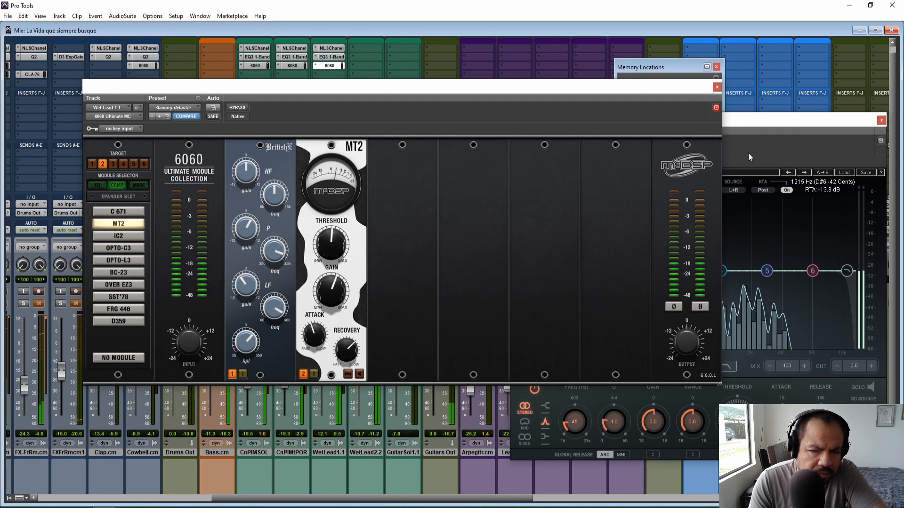
Audition IC2 in the second 6060 slot, then load OPTO-C3 and set its peak reduction to about -28.2.
click(671, 67)
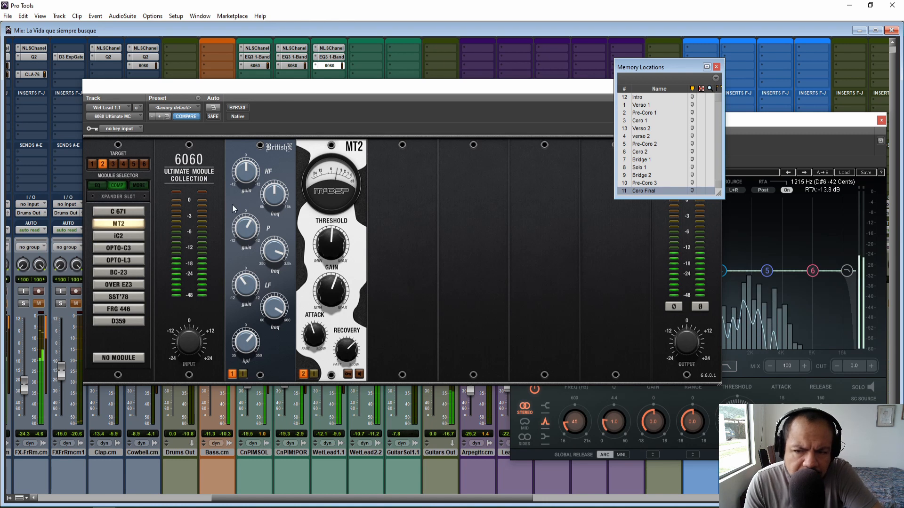
click(117, 236)
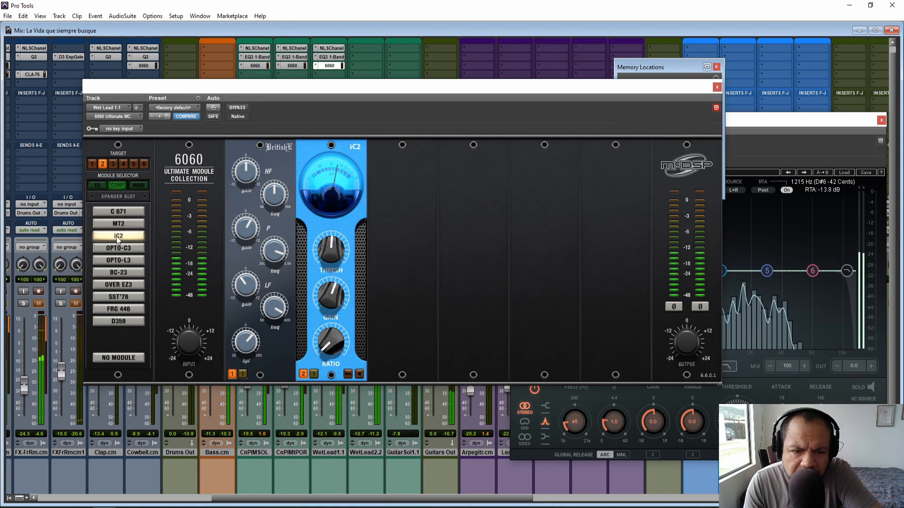
click(117, 249)
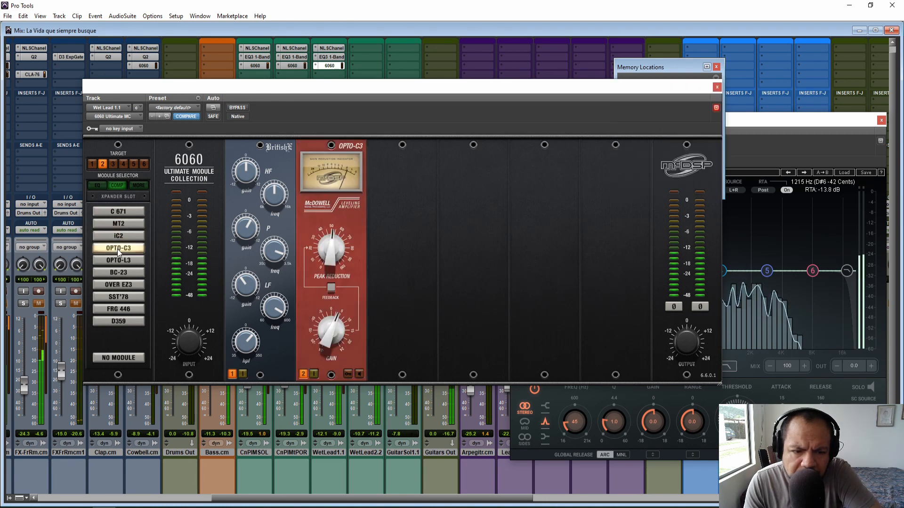
key(ctrl+KP_5)
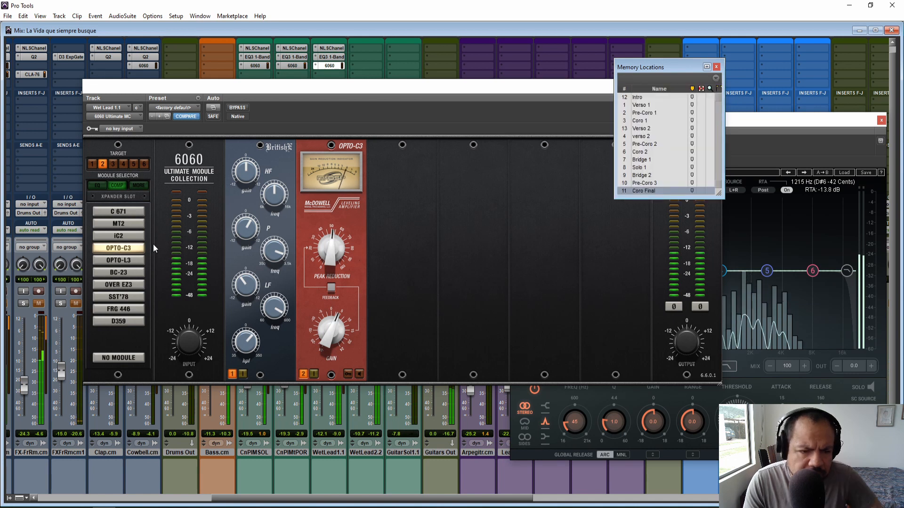
click(123, 224)
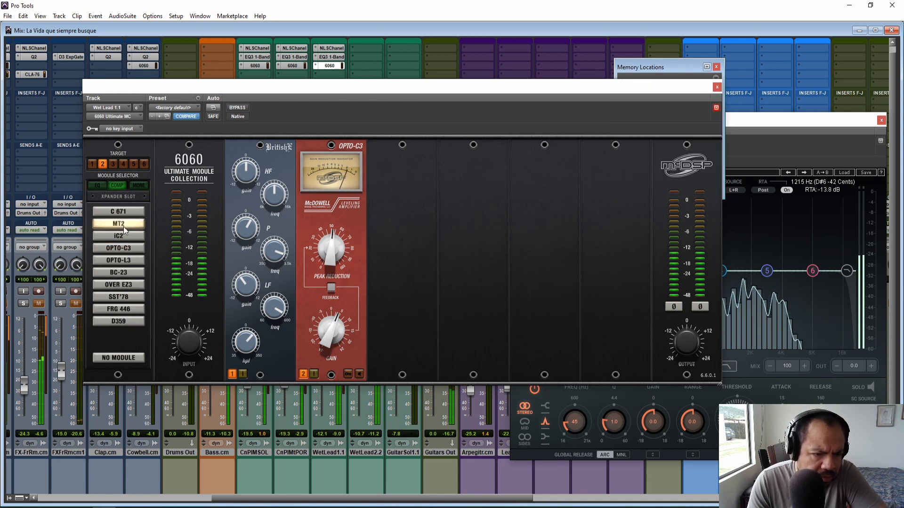
click(123, 250)
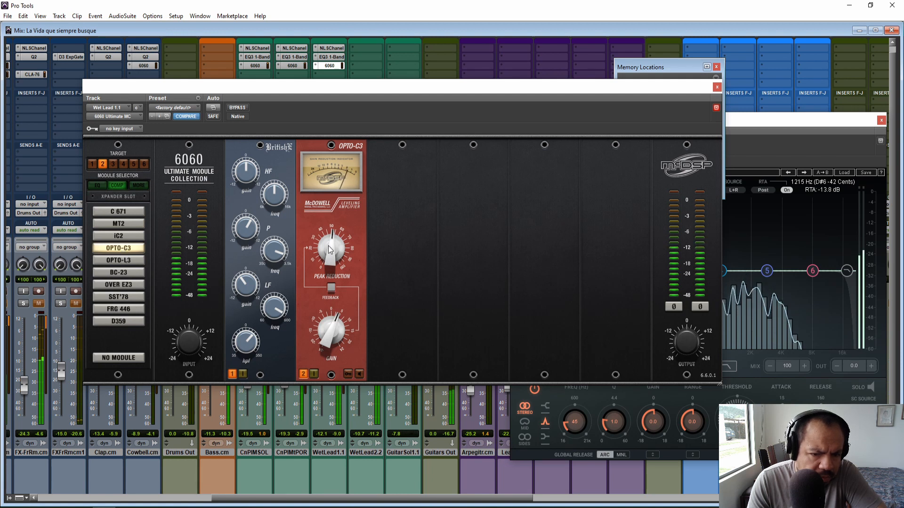
drag(330, 250, 333, 257)
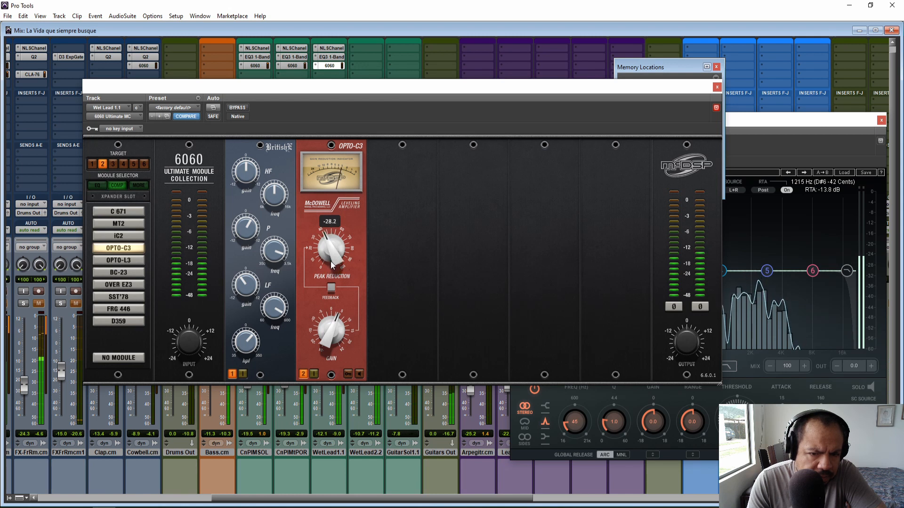
Audition the OPTO-L3, BC-23, OVER EZ3, SST'78 and FRG 446 compressors in the second 6060 slot.
click(124, 261)
click(125, 275)
click(124, 287)
click(123, 298)
click(123, 309)
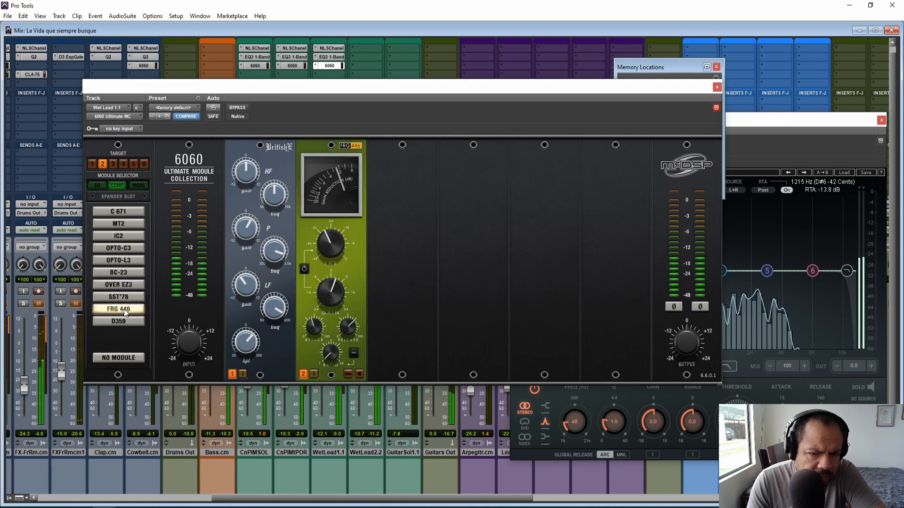
Return the second 6060 slot to OPTO-C3, compare the plug-in bypassed and active, and close it.
click(123, 248)
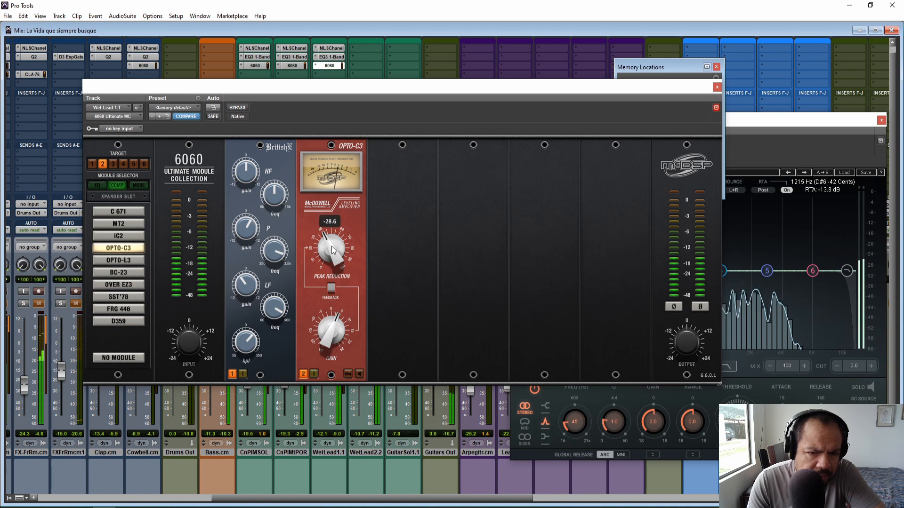
click(238, 108)
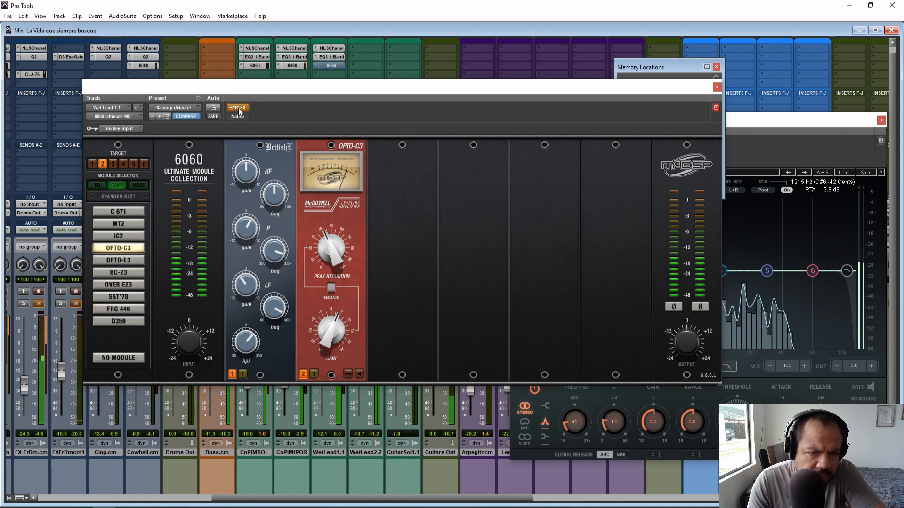
click(237, 108)
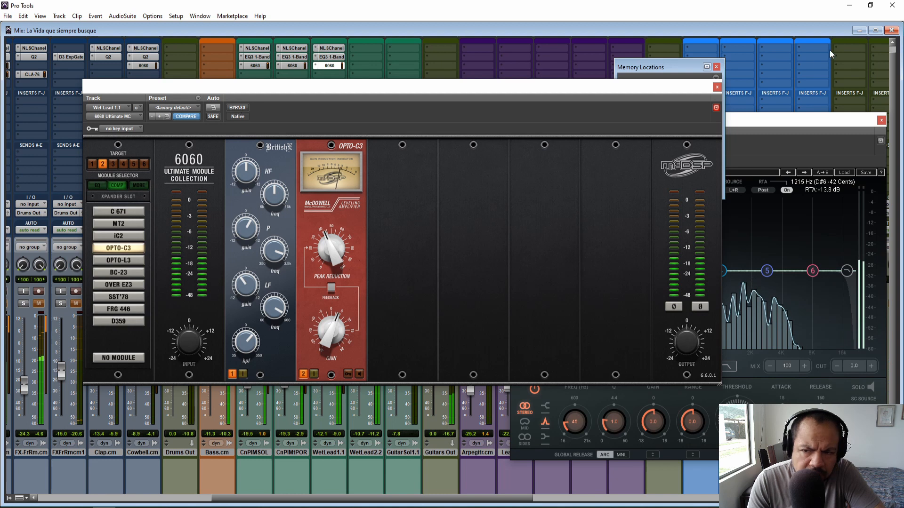
click(717, 87)
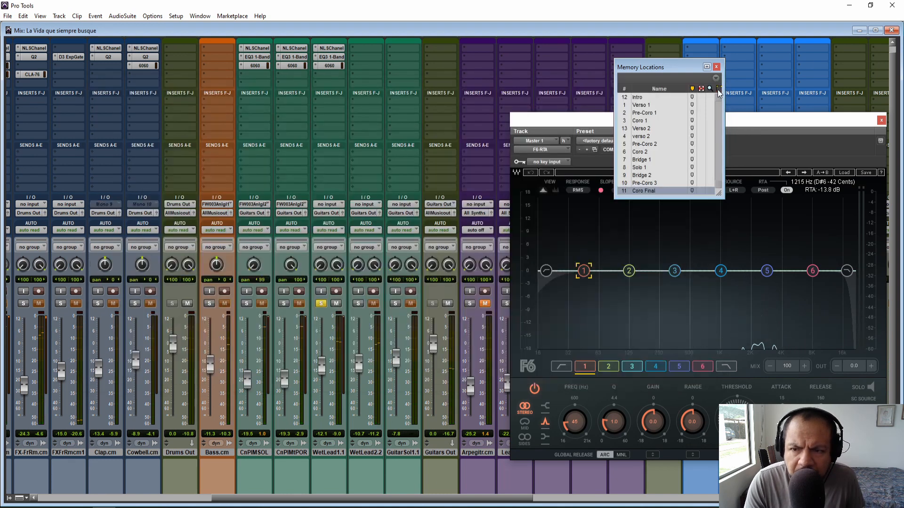
Play the soloed CnPlMSOL, CnPlMtPOR and WetLead1.1 guitars together, then clear all solos to hear them in the full mix.
click(717, 67)
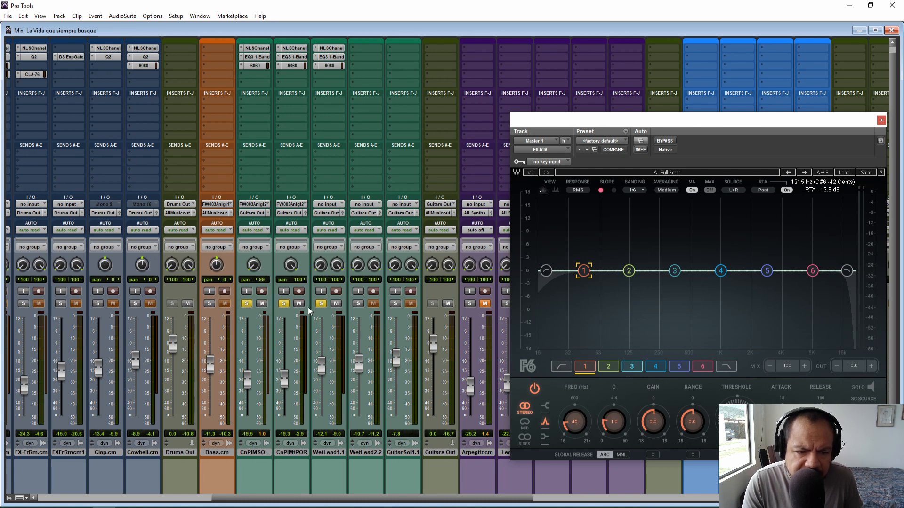
key(space)
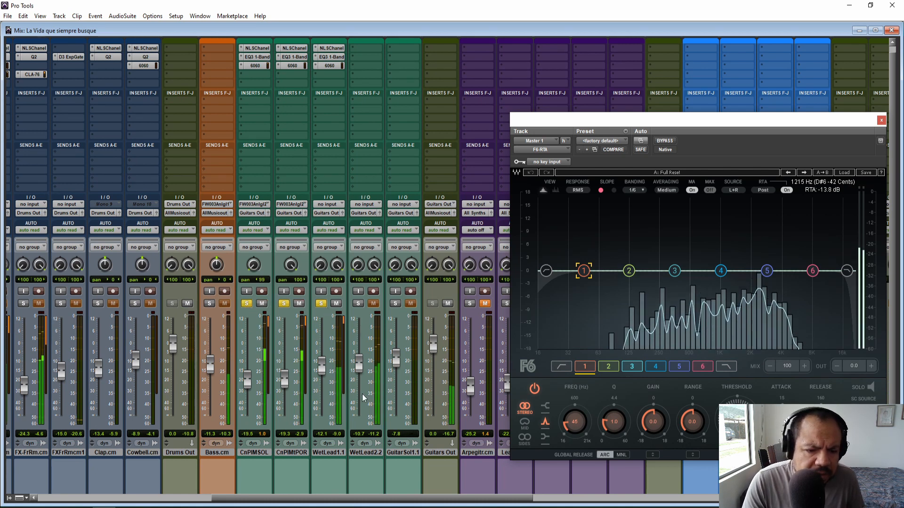
alt+click(322, 305)
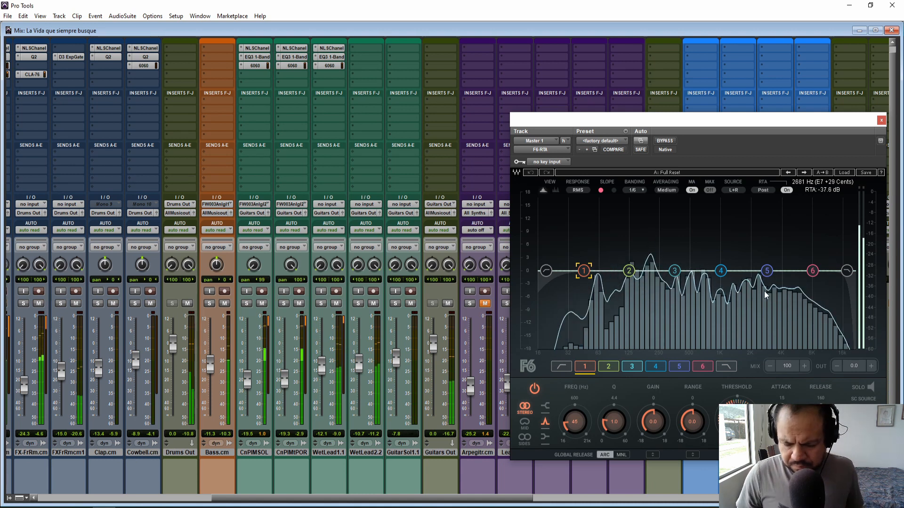
key(ctrl+KP_5)
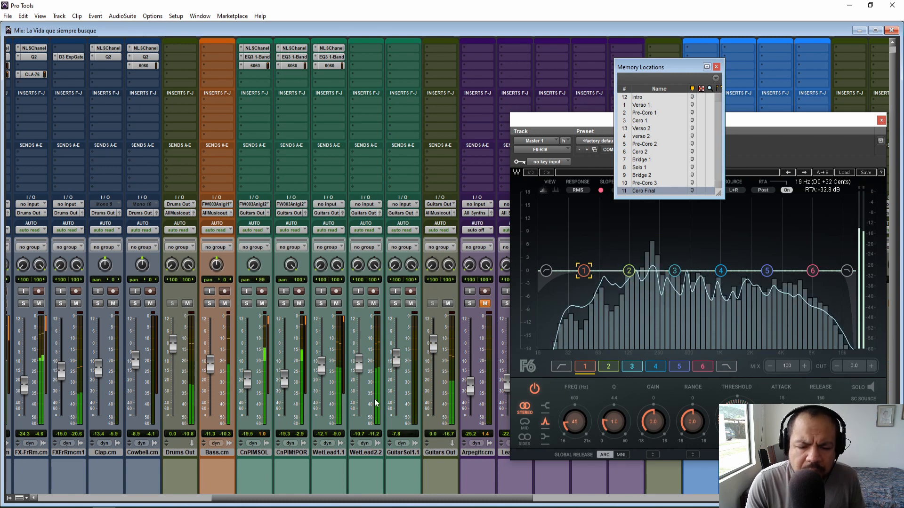
Solo WetLead2.2 and copy the NLS Channel and EQ3 1-Band inserts onto it from WetLead1.1.
click(358, 304)
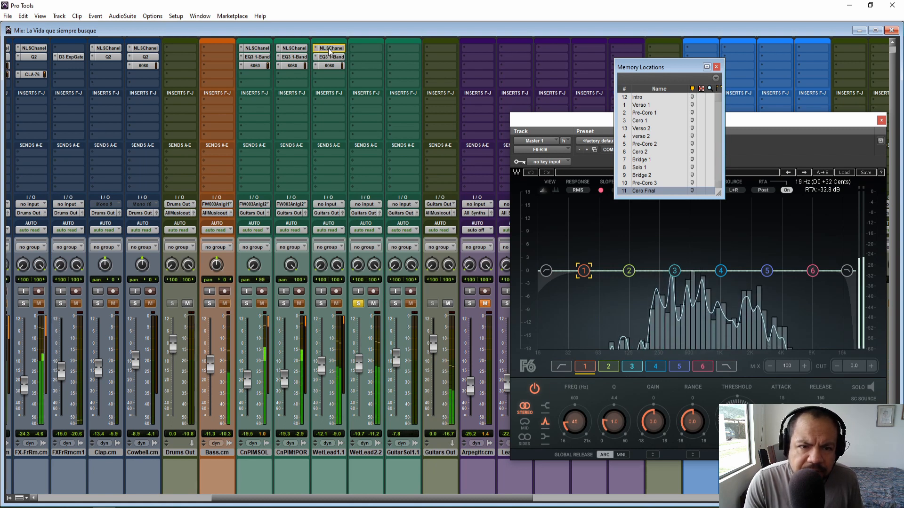
drag(331, 50, 365, 50)
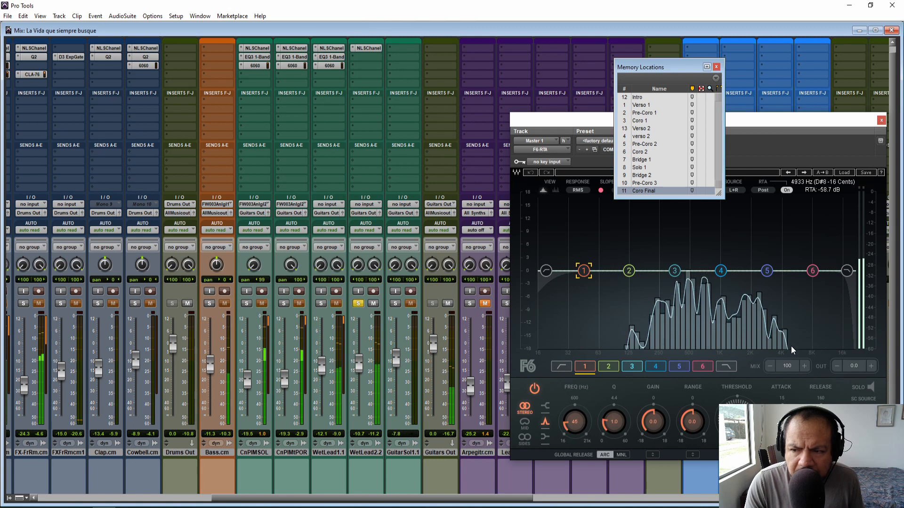
drag(337, 56, 365, 65)
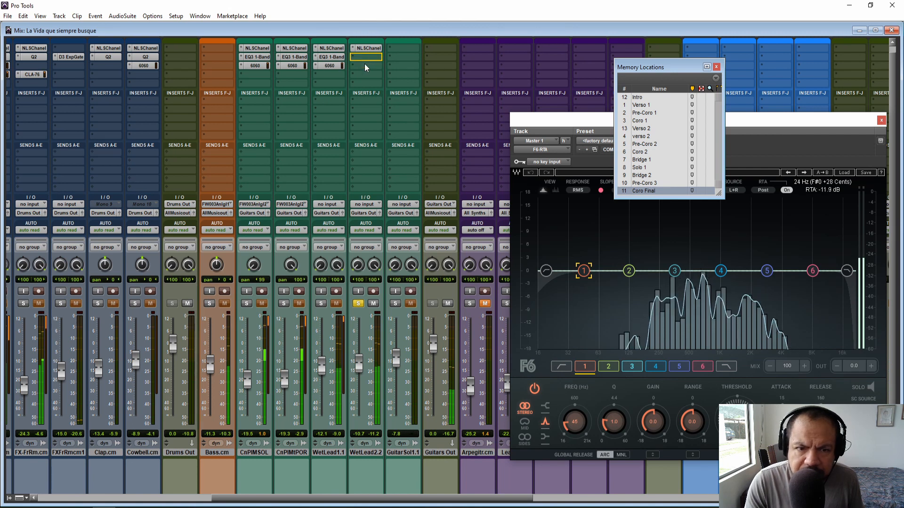
Set the low-pass frequency of the WetLead2.2 EQ3 1-Band to 5 kHz and compare it bypassed and active.
click(364, 57)
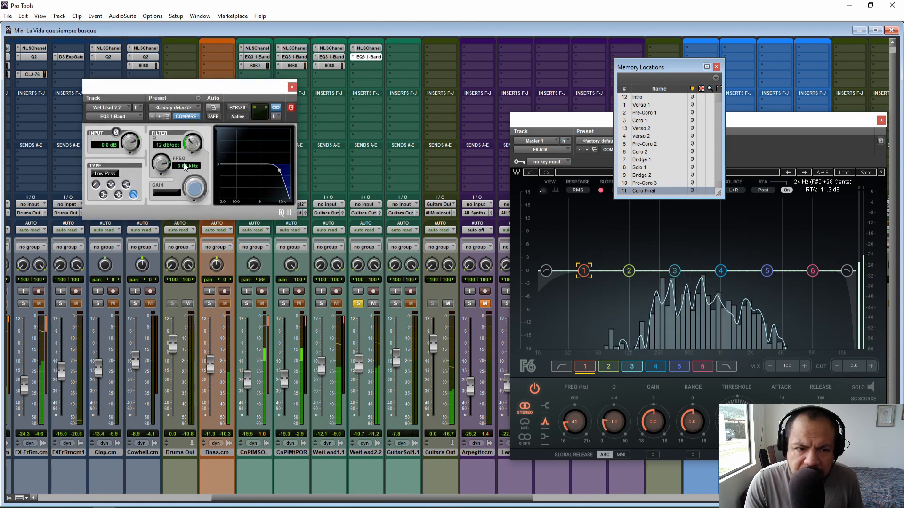
text(5k)
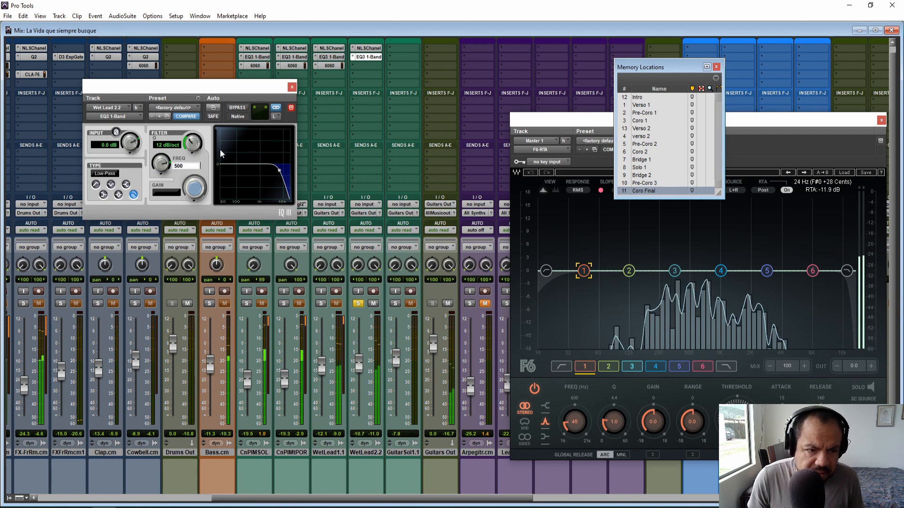
key(Return)
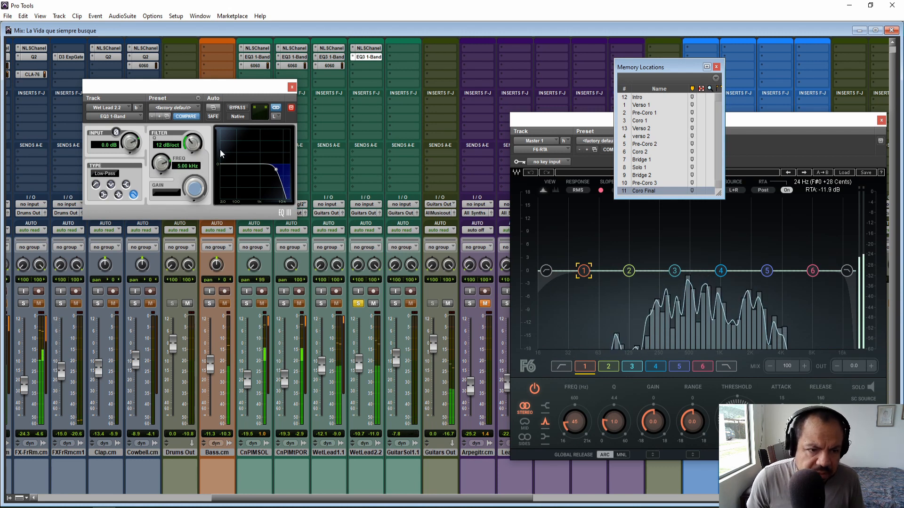
click(240, 108)
click(241, 108)
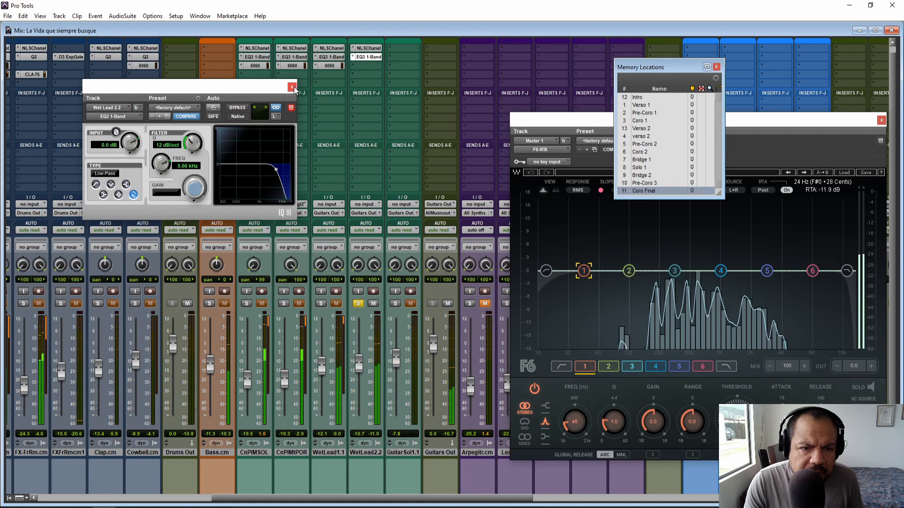
Close the EQ3 1-Band and insert the stereo McDSP 6060 Ultimate MC in the third insert slot of WetLead2.2.
click(367, 57)
click(367, 66)
mouse_move(409, 81)
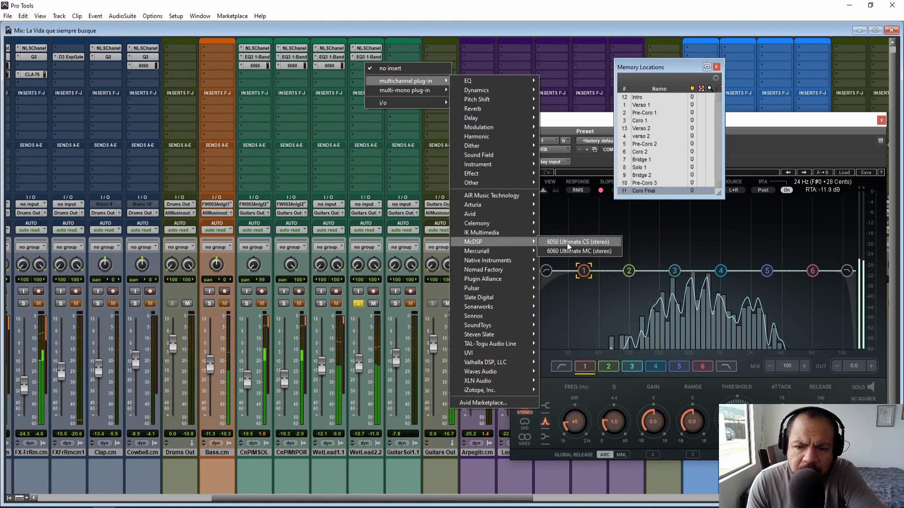
click(576, 247)
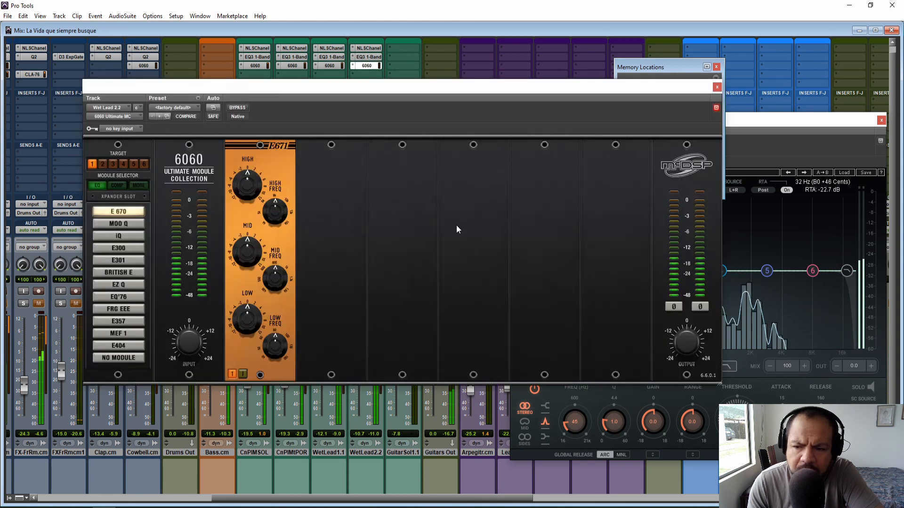
Load British E in the first 6060 slot and raise its high-pass filter to about 174 Hz.
click(738, 131)
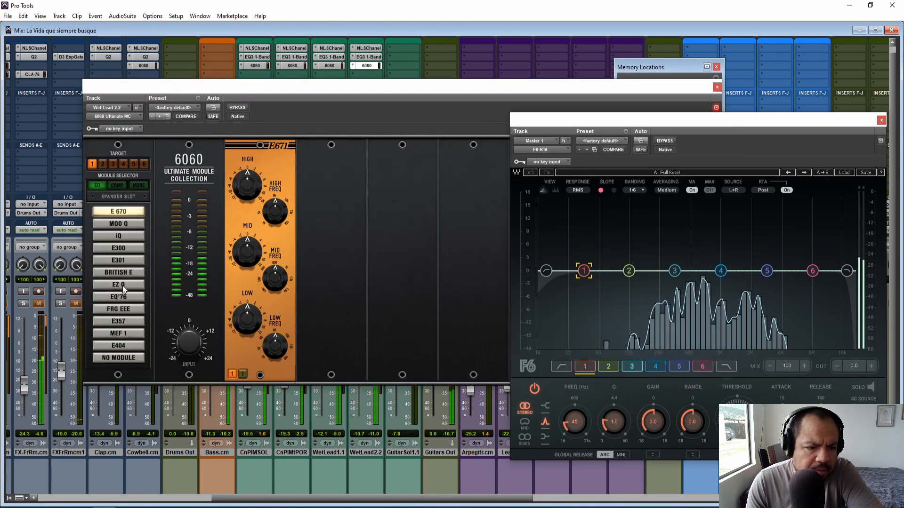
click(122, 274)
click(640, 66)
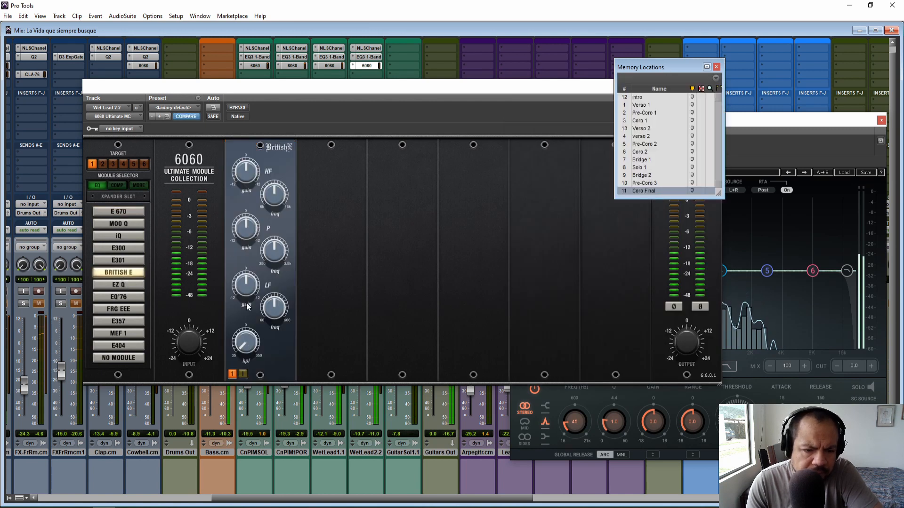
drag(246, 342, 245, 266)
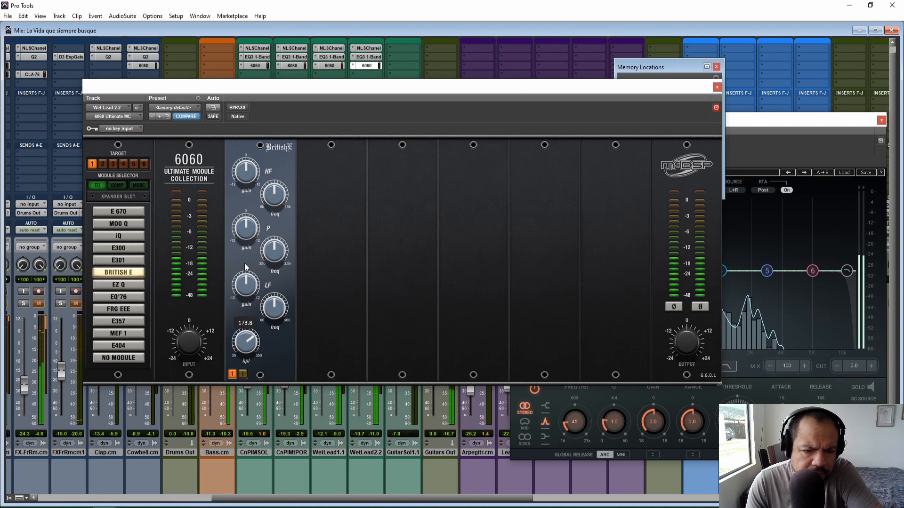
Raise the low-frequency band's frequency and cut its gain in the British E module on WetLead2.2.
click(619, 71)
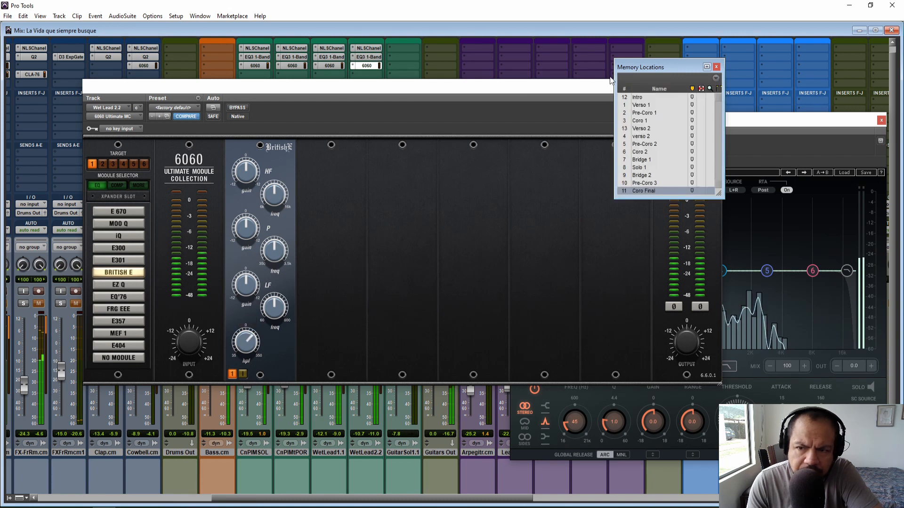
drag(496, 89, 413, 94)
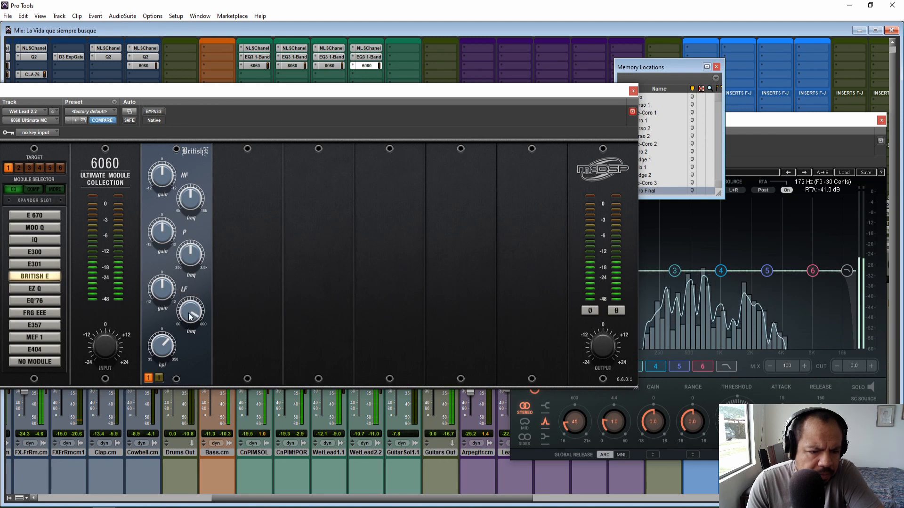
mouse_move(160, 299)
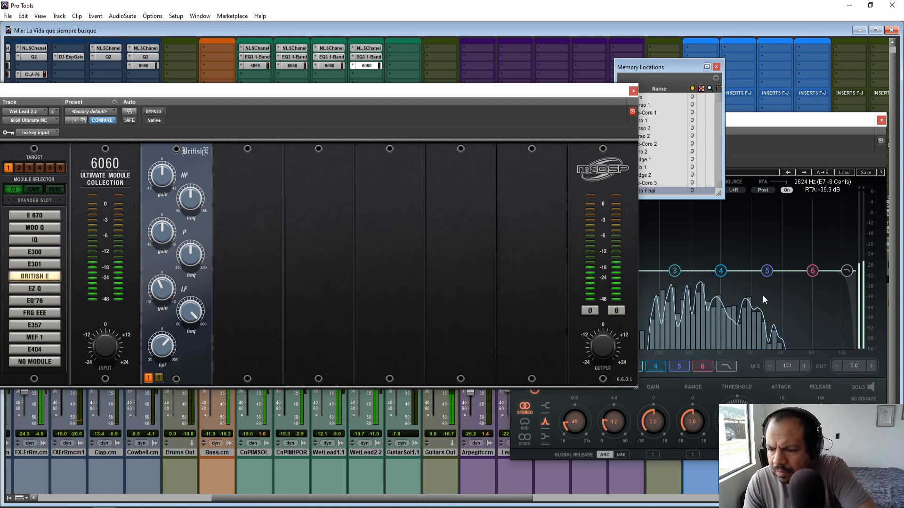
Set the British E P band to about 2489 Hz with about 2 dB of gain, and compare the 6060 bypassed and active.
mouse_move(187, 222)
drag(187, 222, 182, 191)
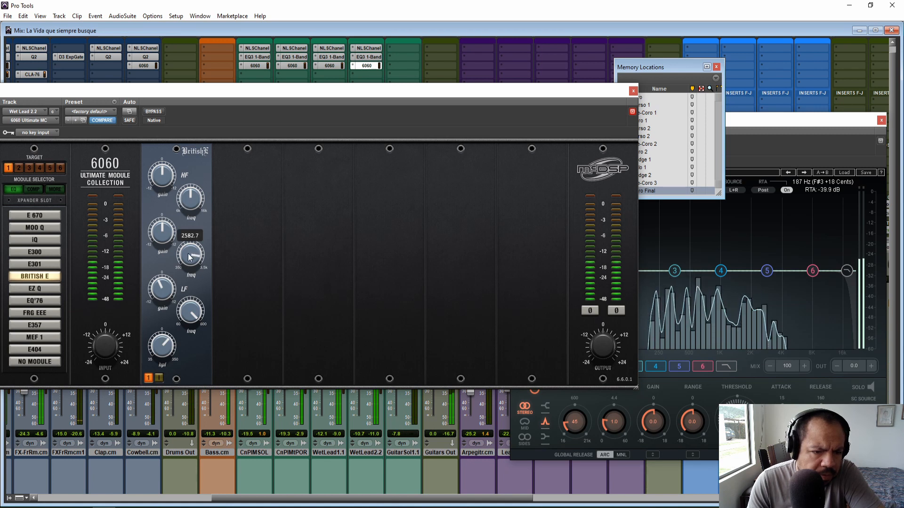
mouse_move(164, 241)
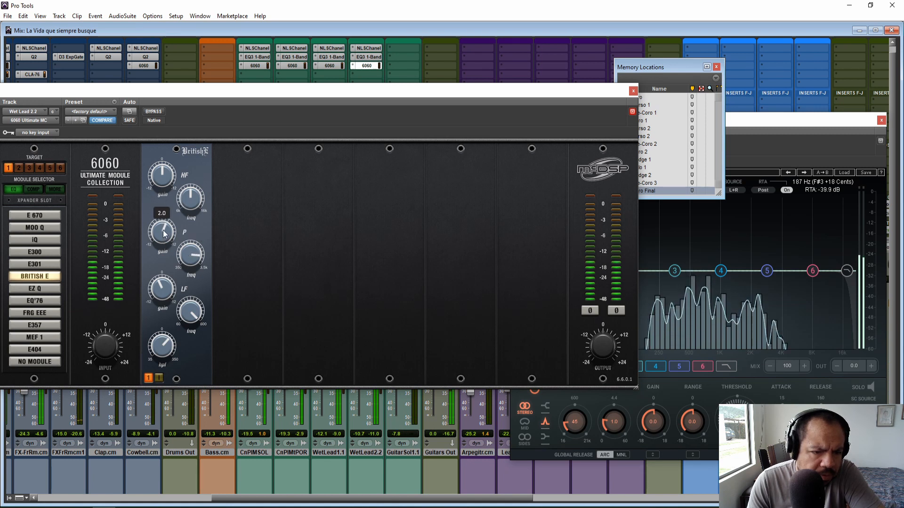
mouse_move(193, 258)
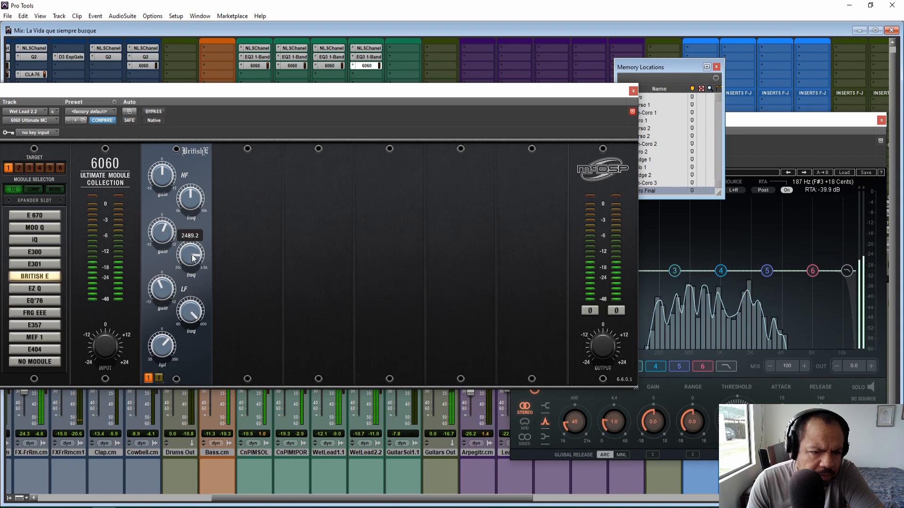
click(156, 114)
drag(284, 91, 340, 94)
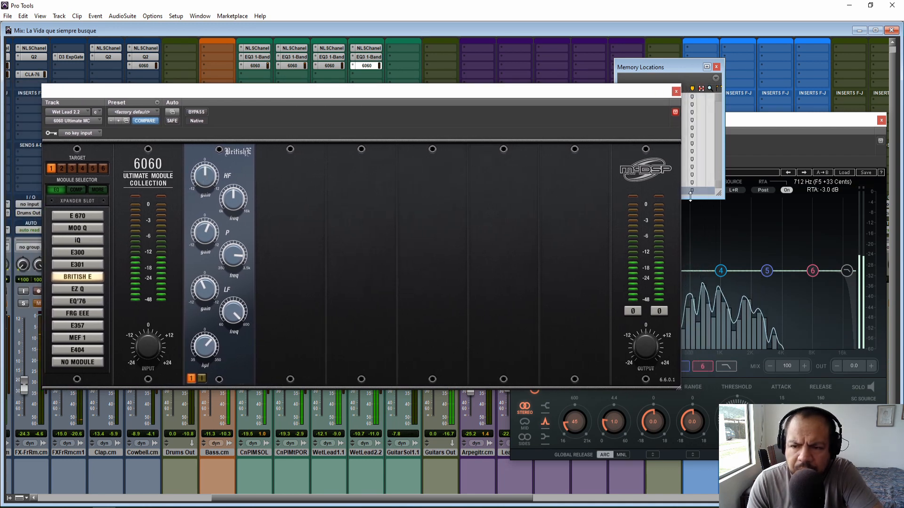
click(681, 64)
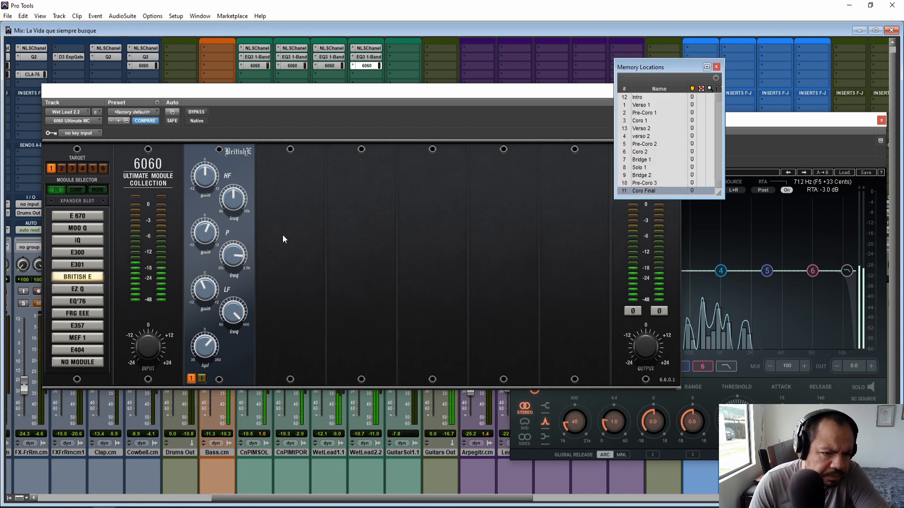
Add OPTO-C3 in the second 6060 slot of WetLead2.2 with less peak reduction and more gain, and unsolo the track after a bypass check.
click(269, 241)
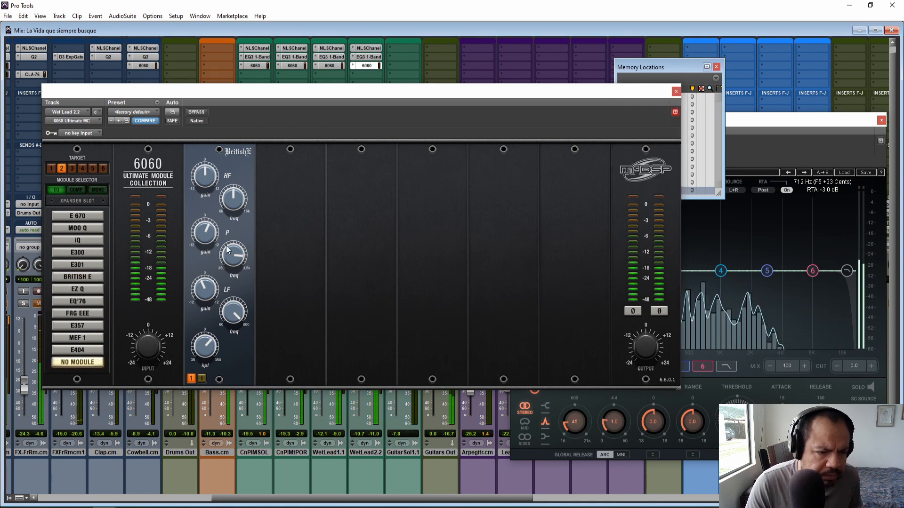
click(75, 190)
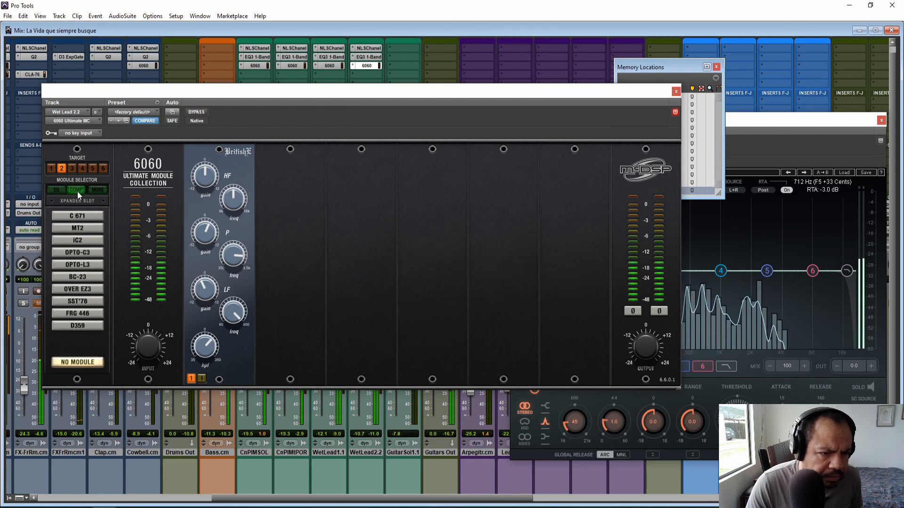
click(83, 252)
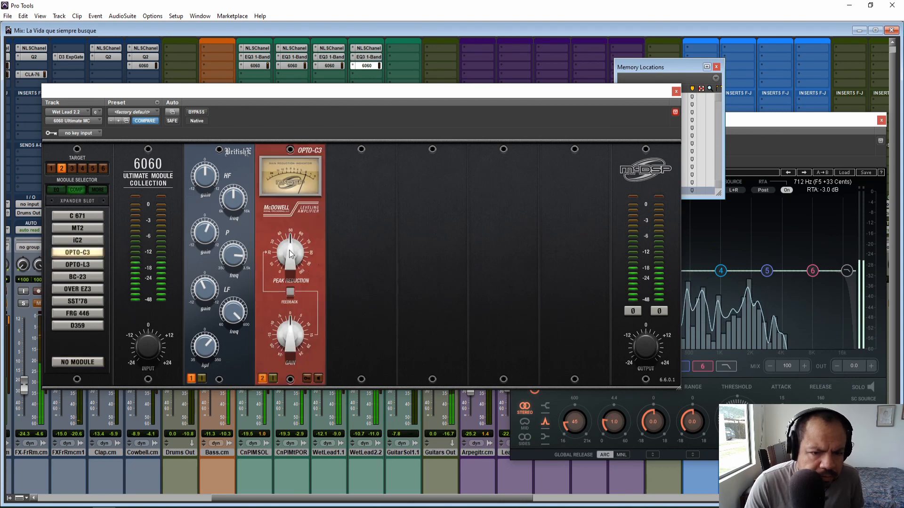
drag(289, 254, 291, 263)
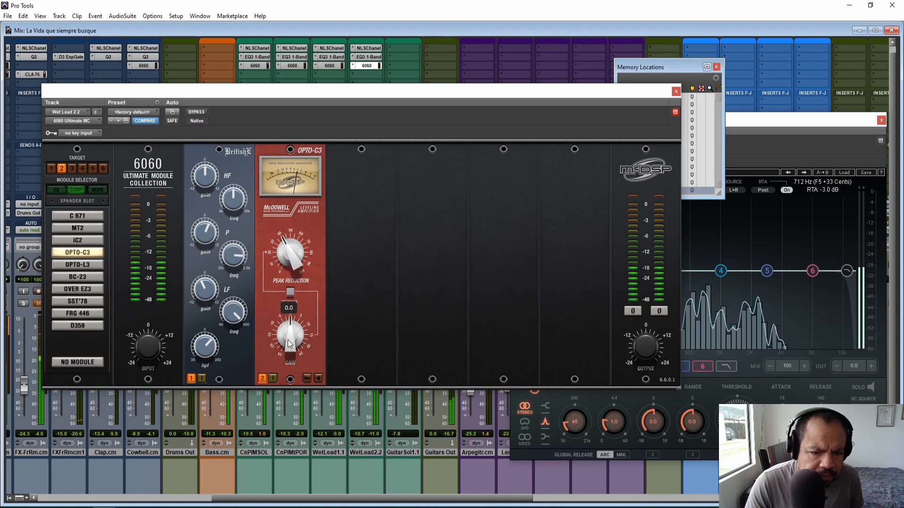
click(200, 114)
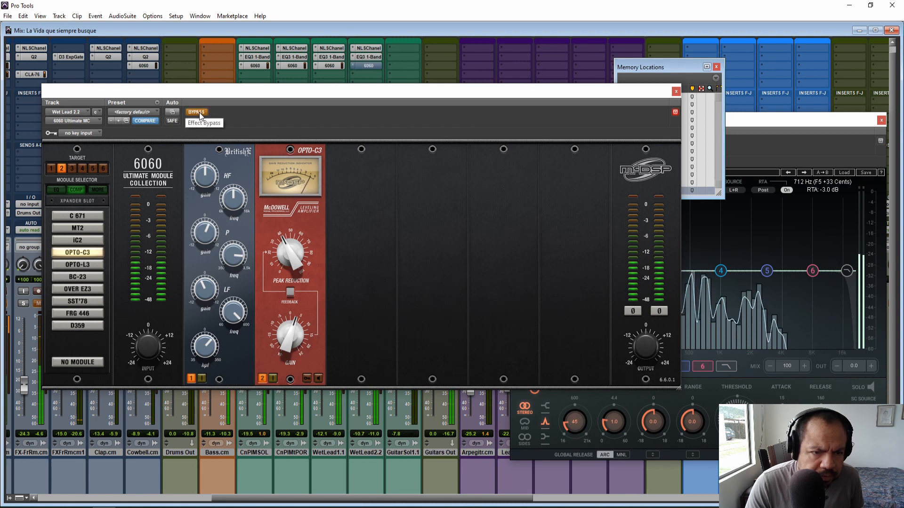
click(676, 92)
click(359, 304)
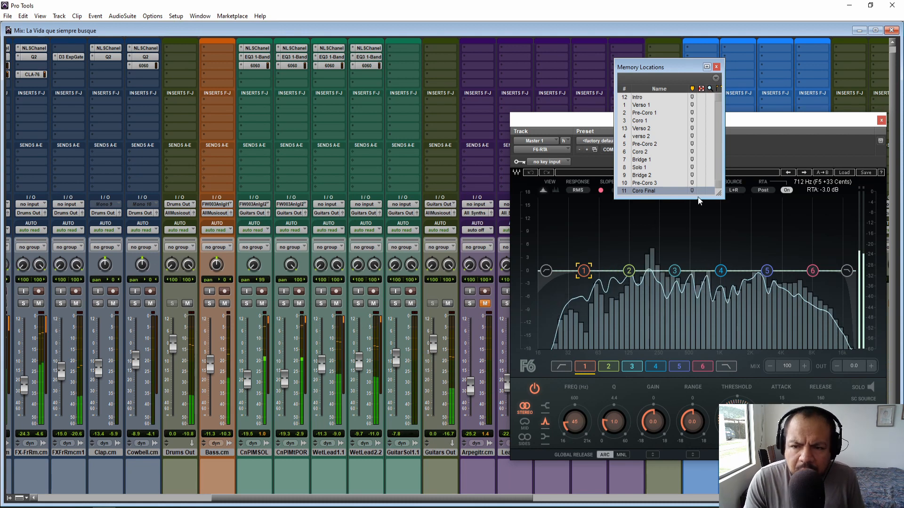
Copy the NLS Channel insert onto GuitarSol1.1 and play the track soloed from the Solo 1 location.
key(space)
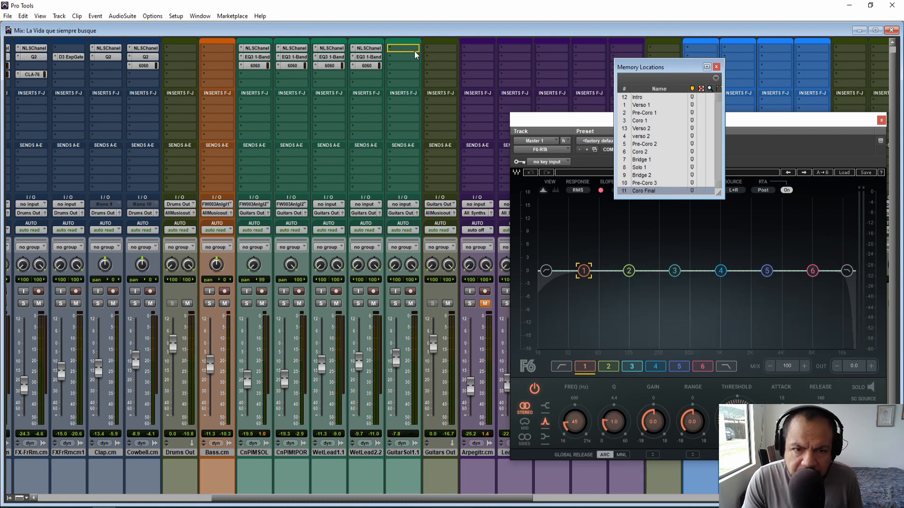
click(649, 168)
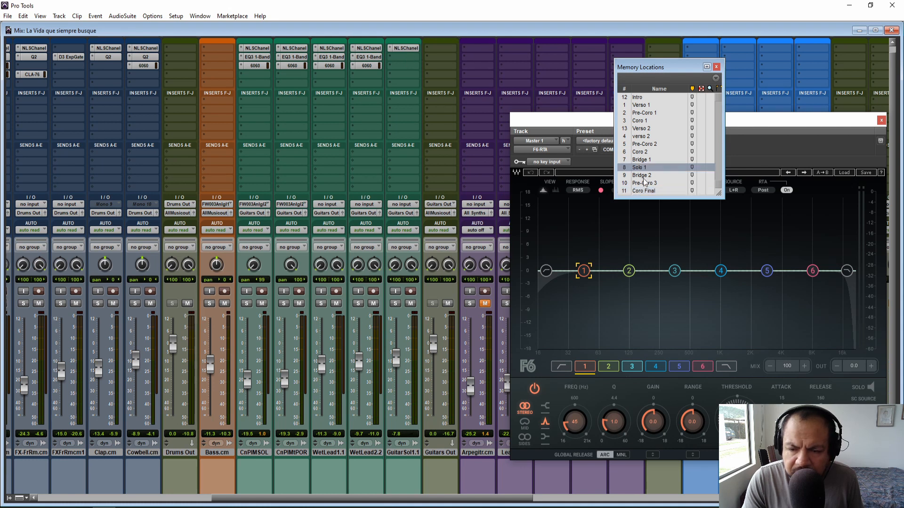
key(space)
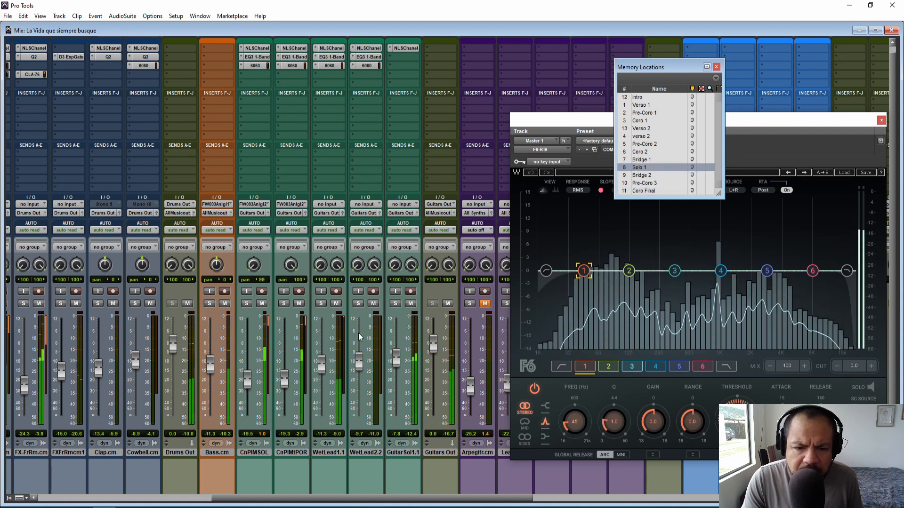
click(394, 304)
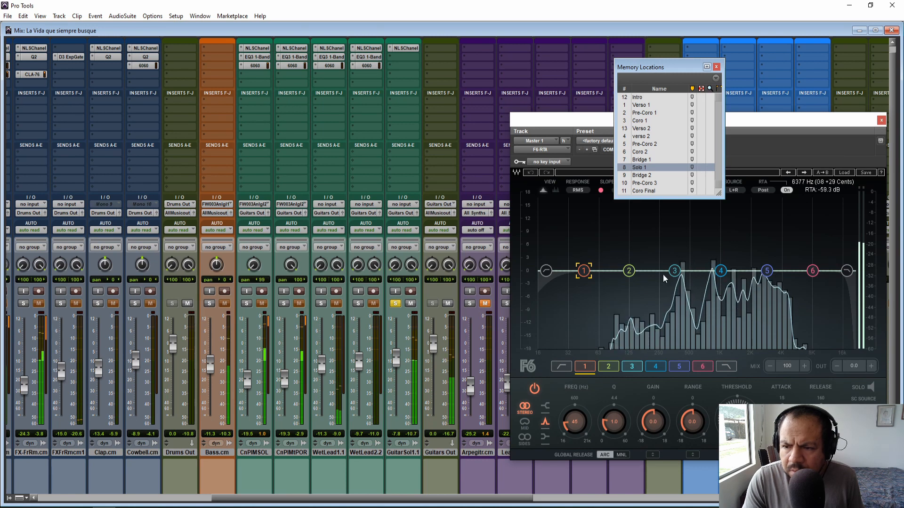
Copy the EQ3 1-Band from WetLead2.2 to GuitarSol1.1 and set its low-pass frequency to 7.5 kHz.
drag(367, 58, 404, 57)
click(404, 57)
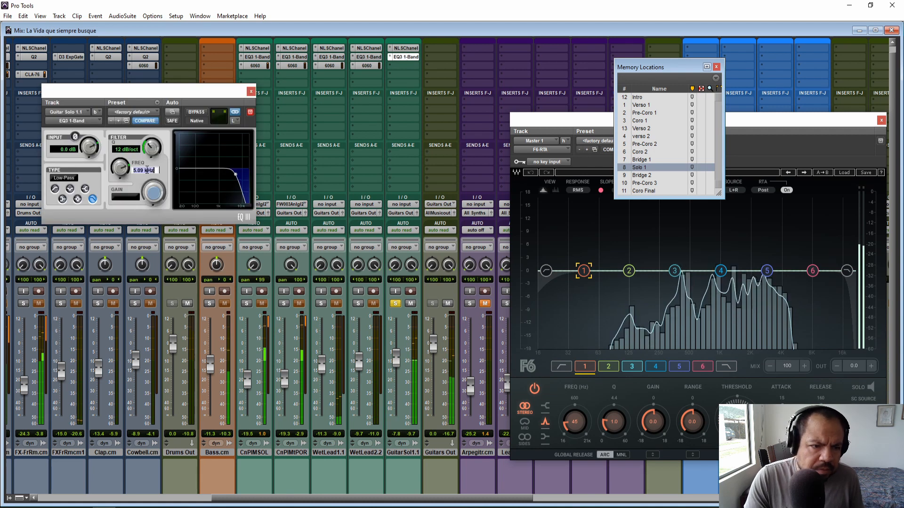
text(7500)
key(Return)
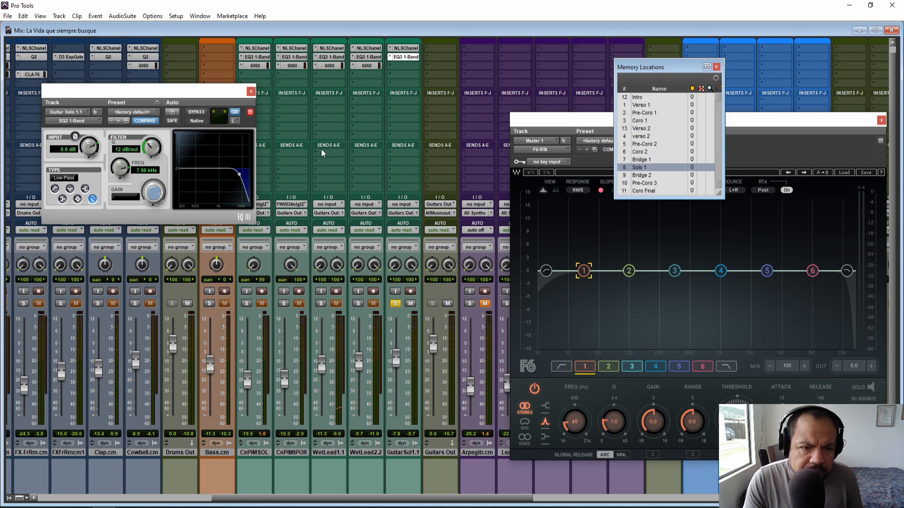
click(250, 93)
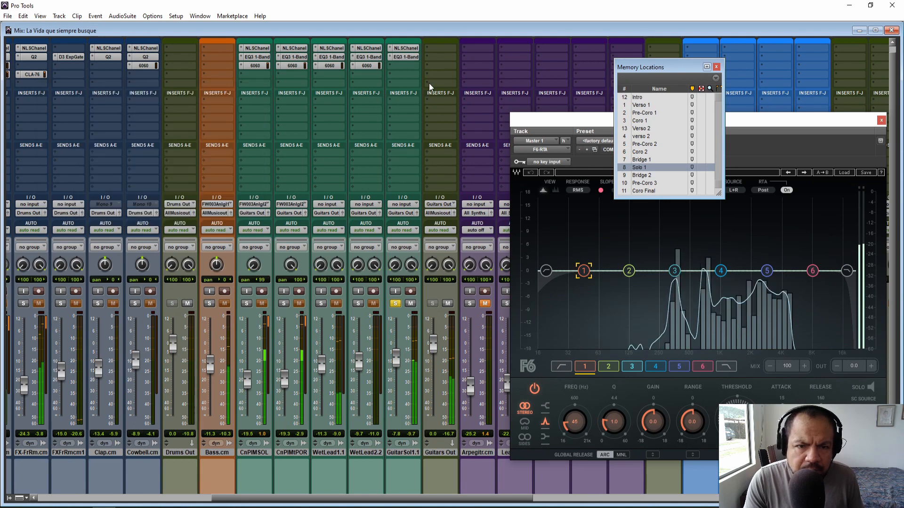
Insert the multichannel McDSP 6060 Ultimate MC in the third insert slot of GuitarSol1.1.
click(406, 66)
mouse_move(438, 80)
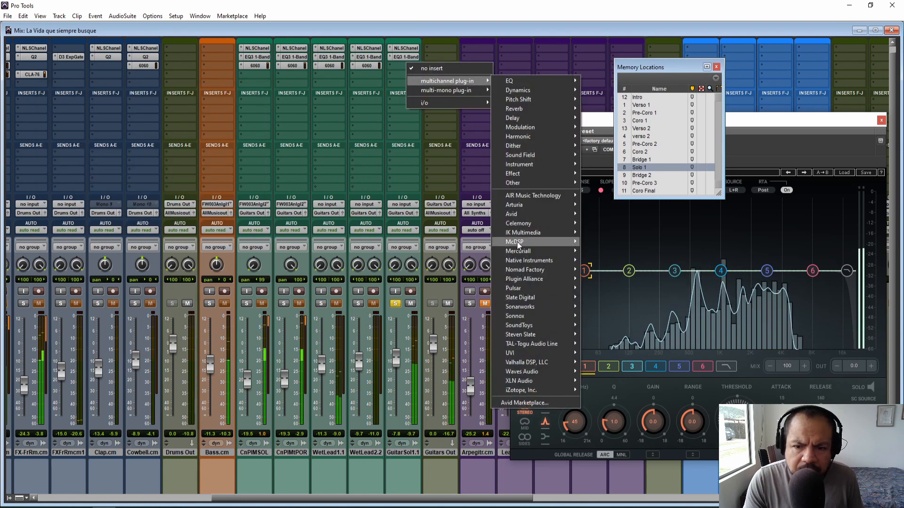
mouse_move(517, 244)
click(607, 244)
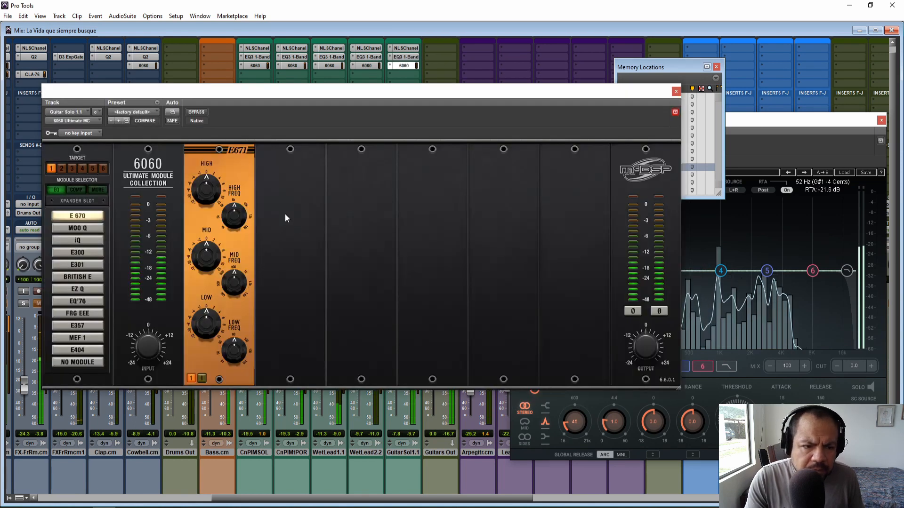
Load British E in the first 6060 slot of GuitarSol1.1 and raise its high-pass filter to about 158.5 Hz.
click(88, 275)
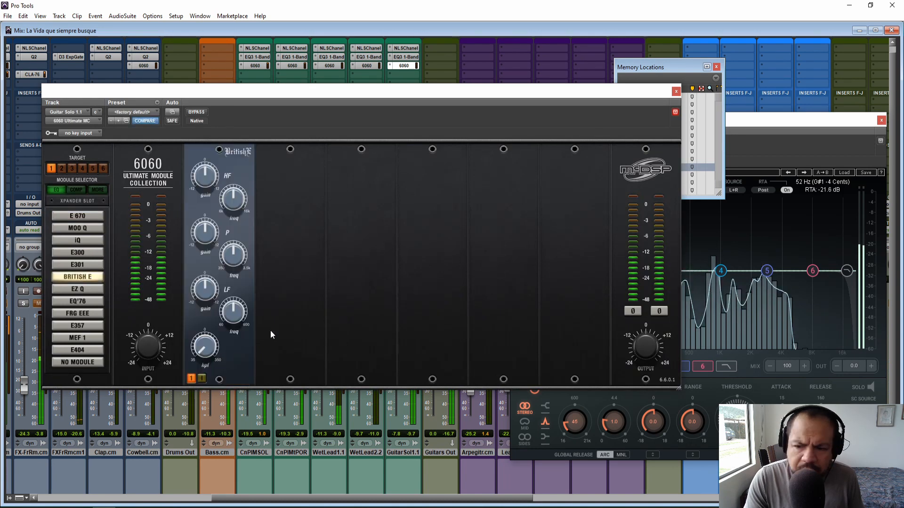
mouse_move(505, 97)
mouse_down()
mouse_move(368, 94)
mouse_move(493, 92)
mouse_up()
drag(180, 248, 179, 255)
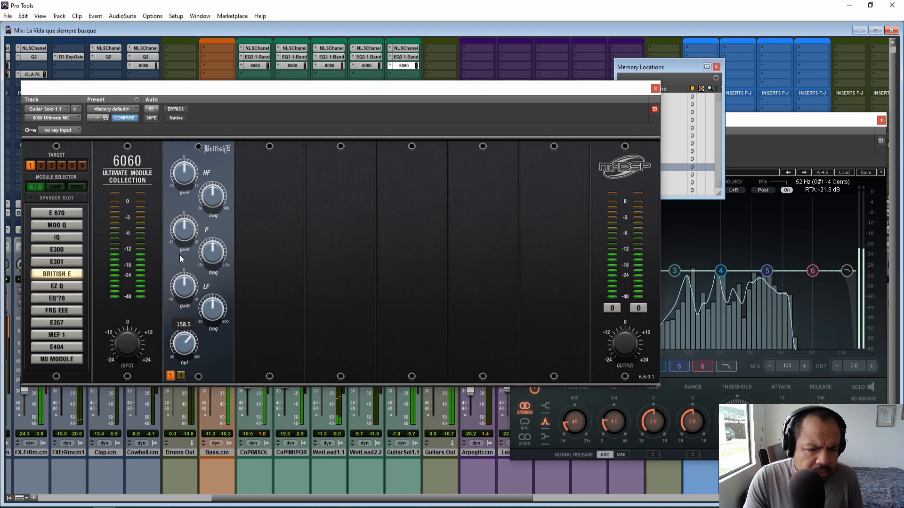
Check the solo guitar's spectrum in the F6-RTA, set the British E LF frequency to about 537 Hz and cut its gain.
click(661, 170)
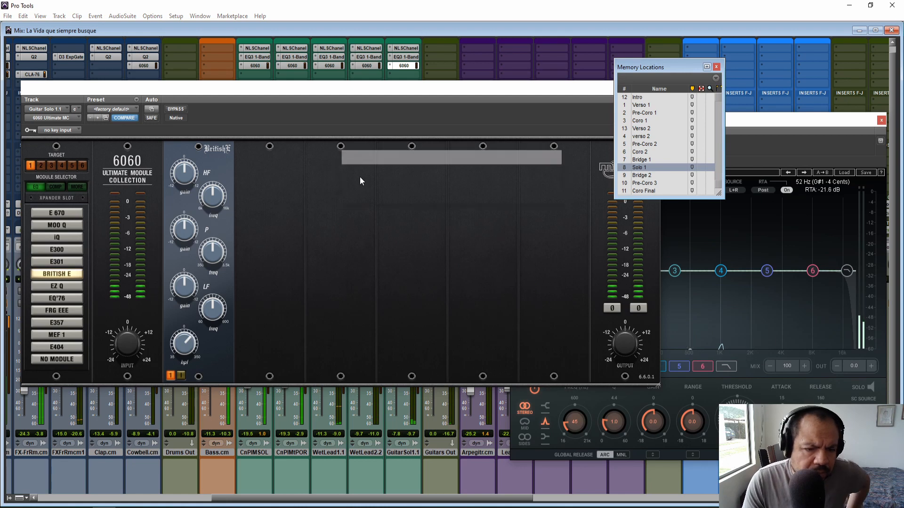
click(746, 118)
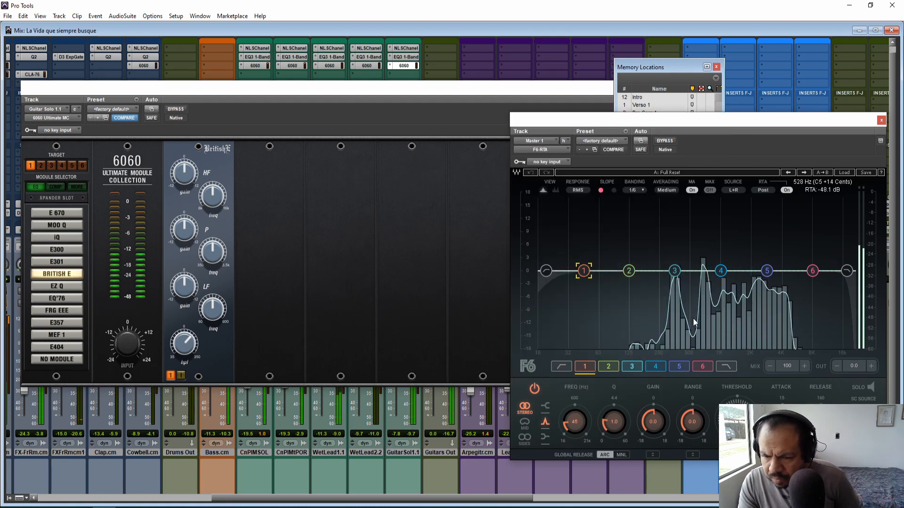
drag(229, 305, 204, 241)
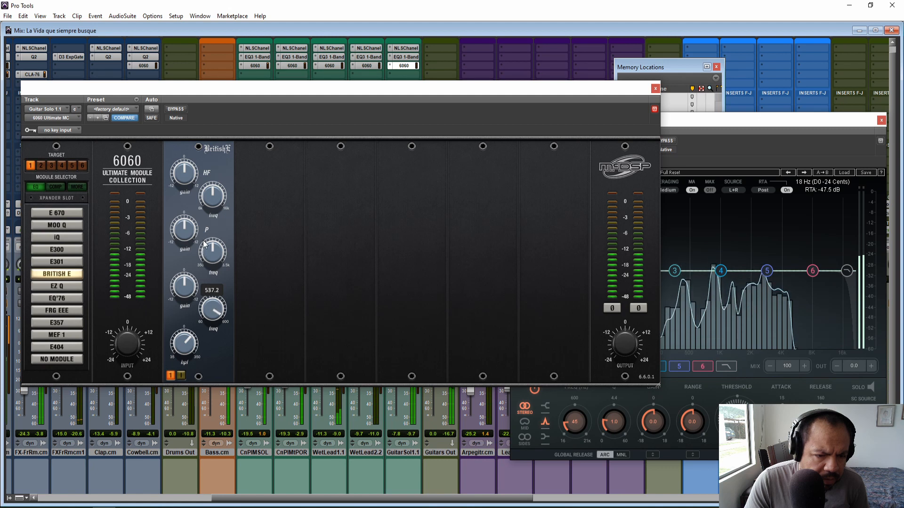
drag(188, 287, 191, 295)
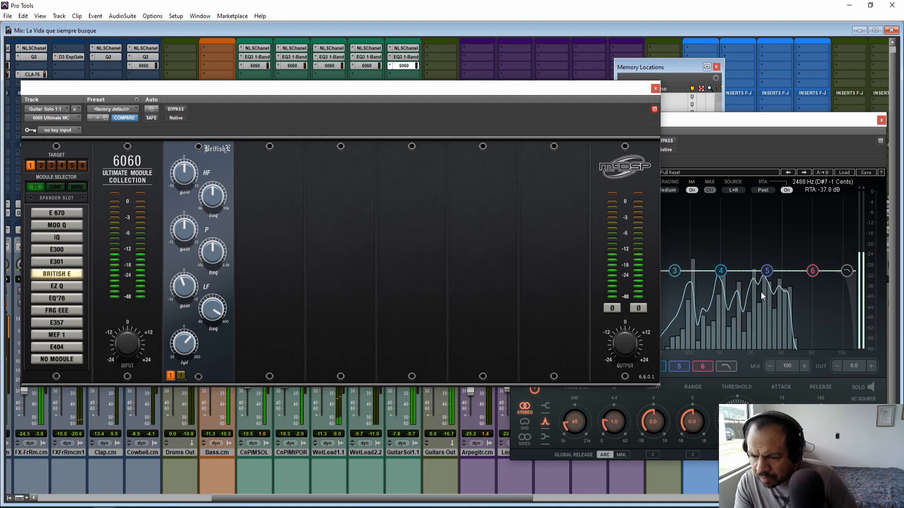
Raise the British E P band's frequency and boost its gain on GuitarSol1.1, and compare the 6060 bypassed and active.
click(692, 100)
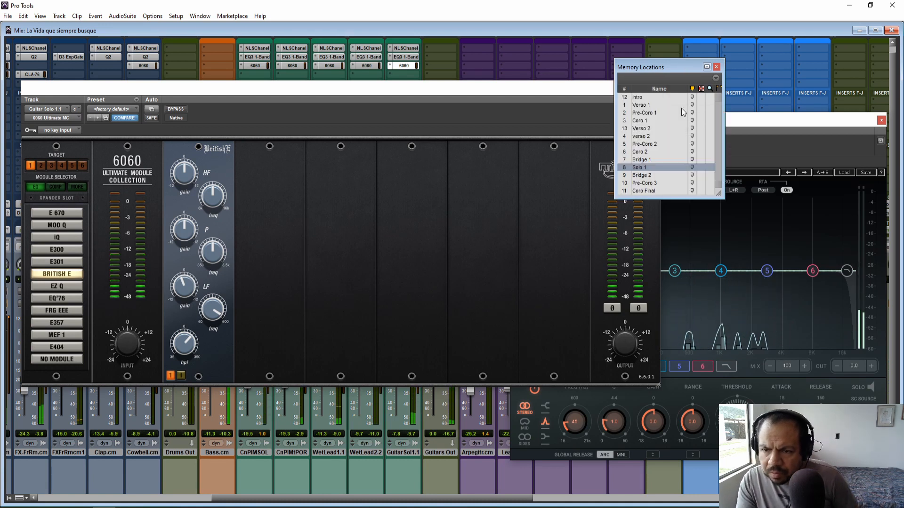
click(769, 125)
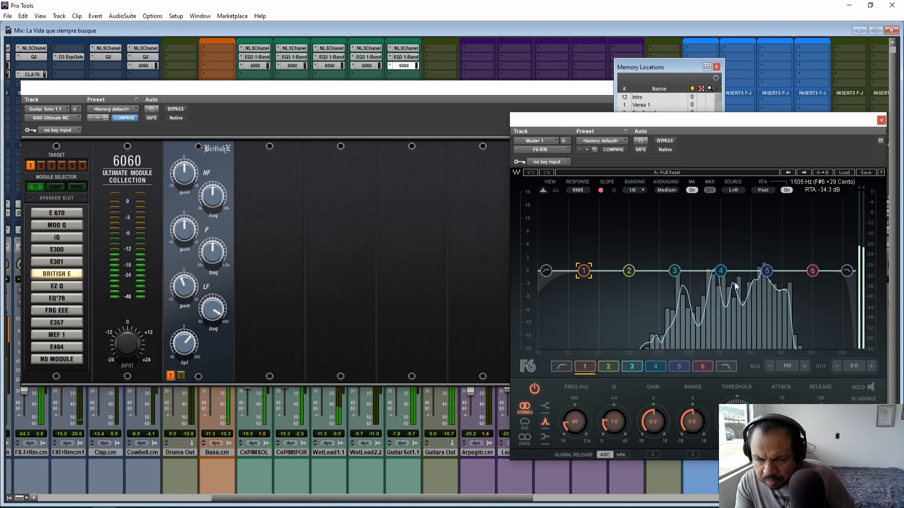
click(213, 249)
drag(212, 249, 209, 235)
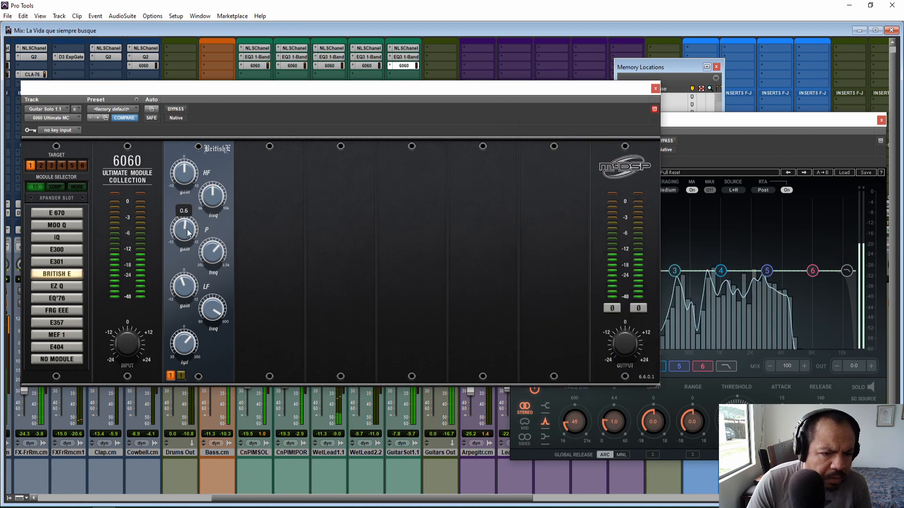
click(683, 67)
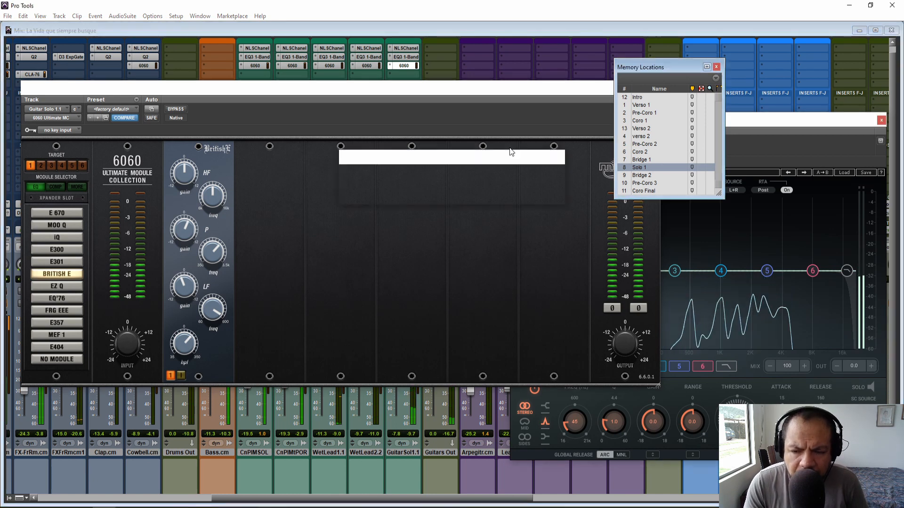
click(174, 110)
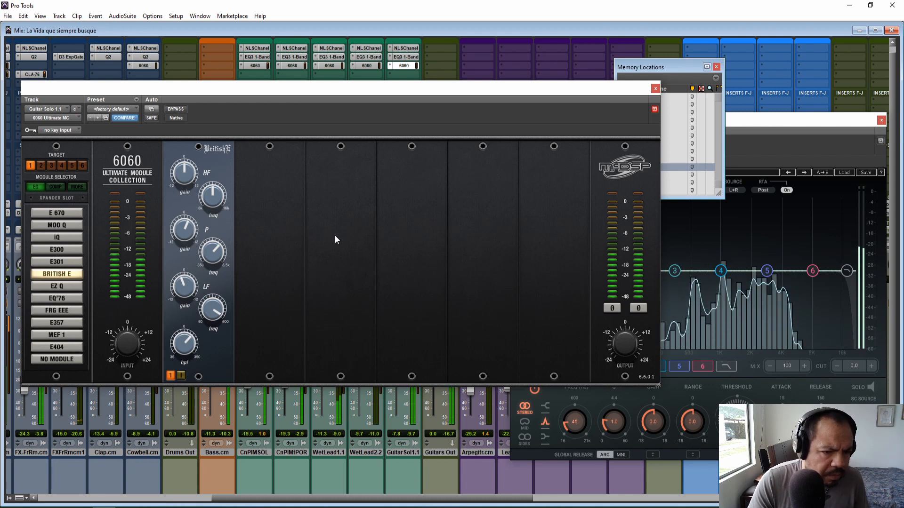
Load the OPTO-C3 compressor in the second 6060 slot of GuitarSol1.1.
click(273, 240)
click(56, 187)
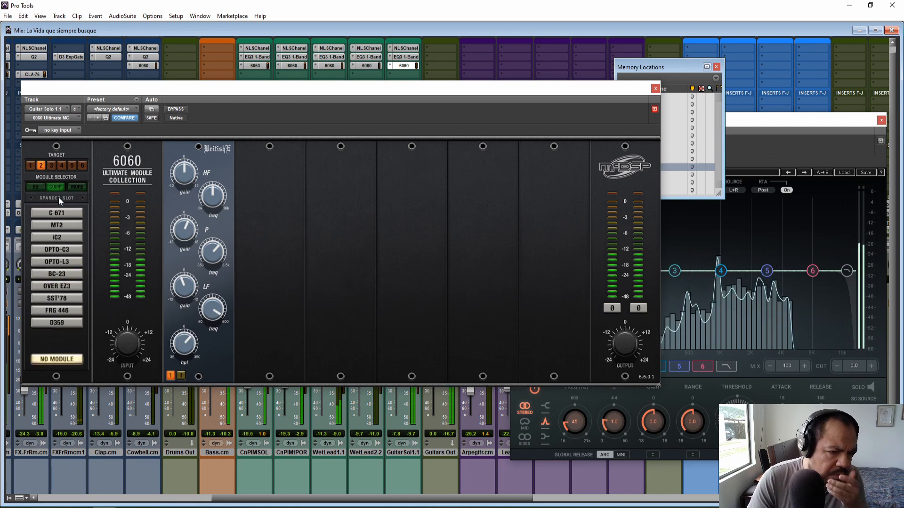
click(58, 252)
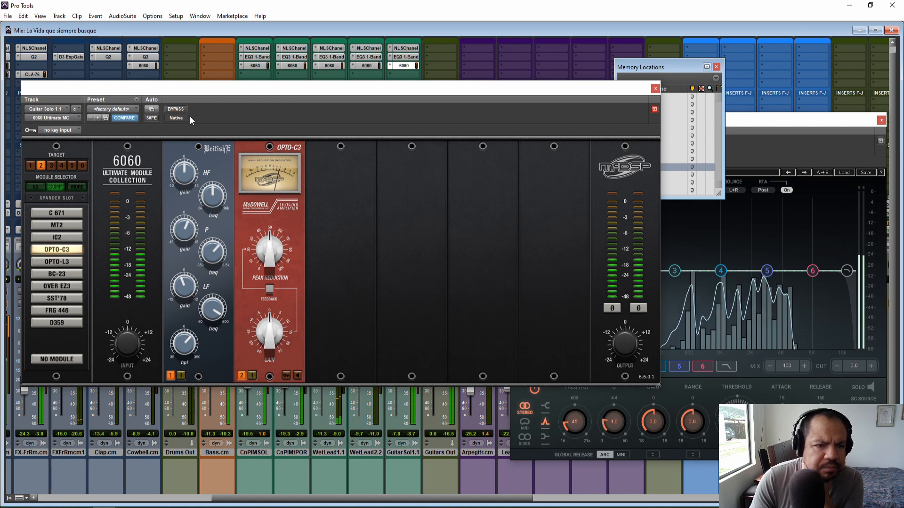
Play from the Solo 1 marker, raise the OPTO-C3 gain slightly, and compare the 6060 bypassed and active on GuitarSol1.1.
click(675, 170)
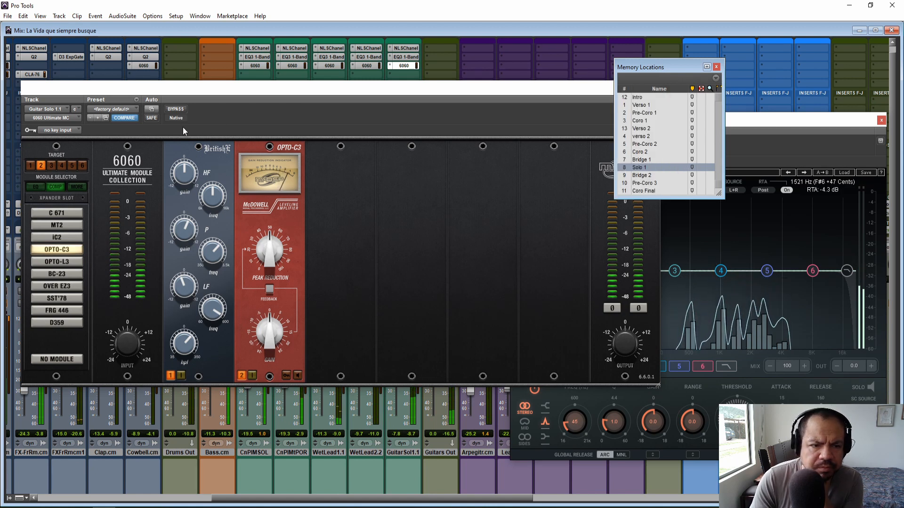
click(176, 109)
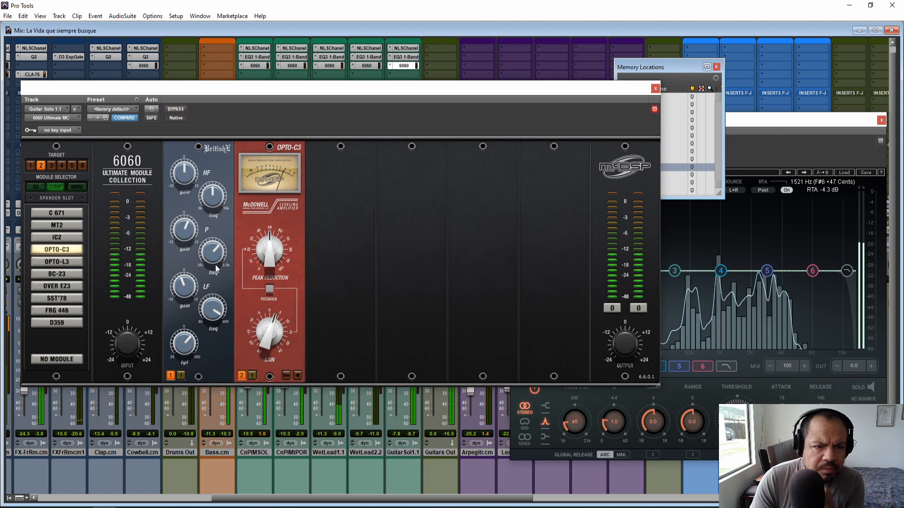
click(181, 112)
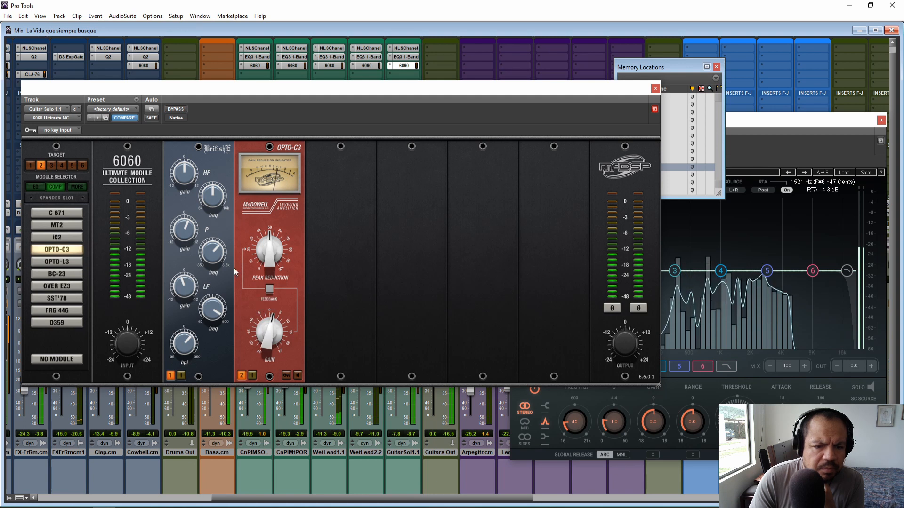
click(177, 109)
click(177, 110)
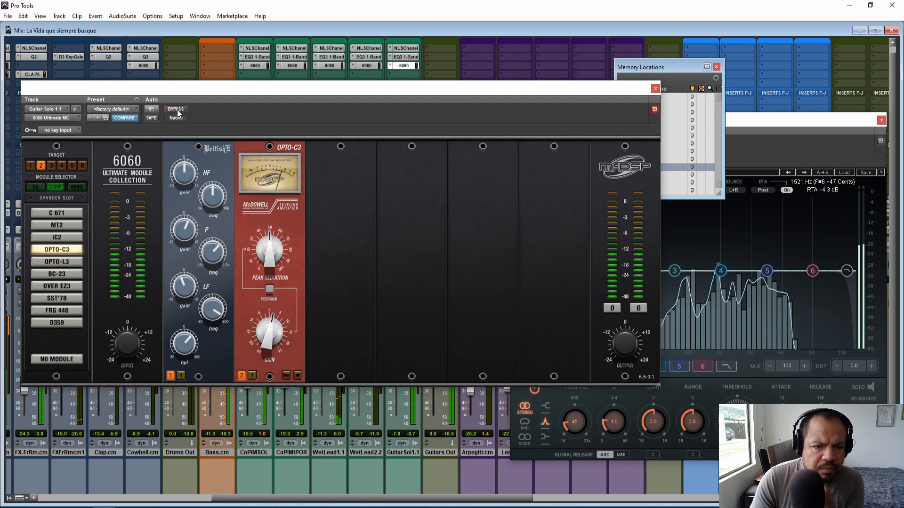
click(679, 168)
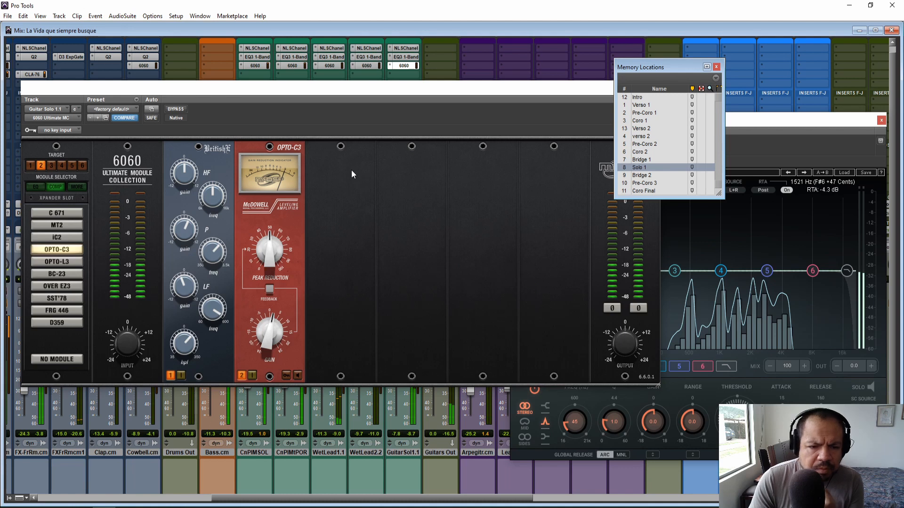
click(181, 114)
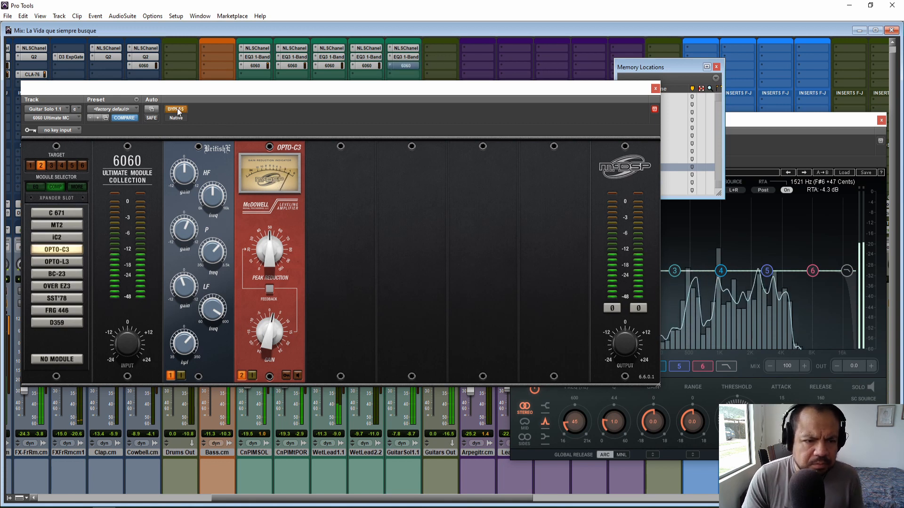
click(656, 90)
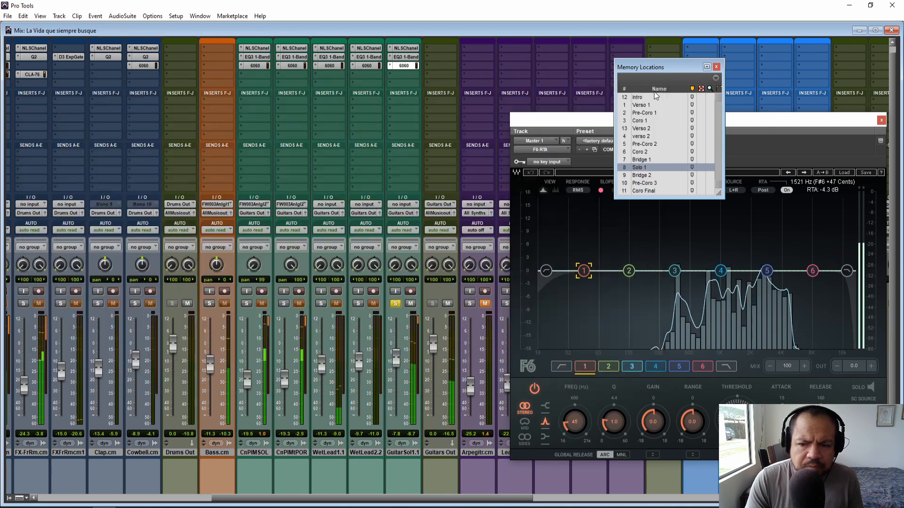
Unsolo GuitarSol1.1 and lower its fader to -8.1 dB while listening in the full mix.
click(396, 304)
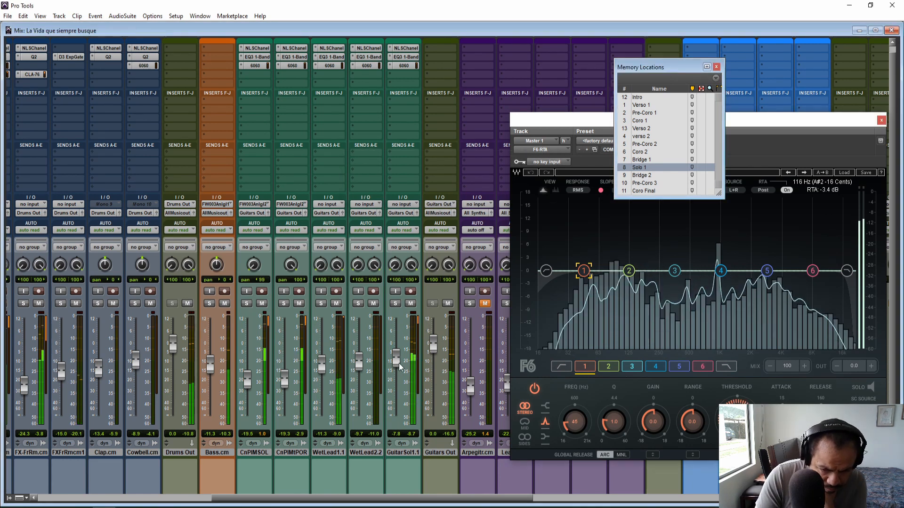
drag(397, 360, 397, 389)
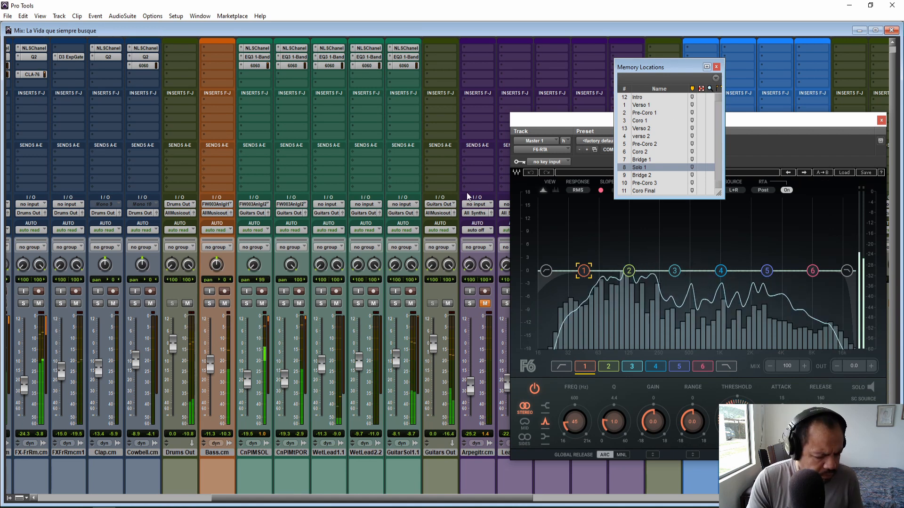
key(space)
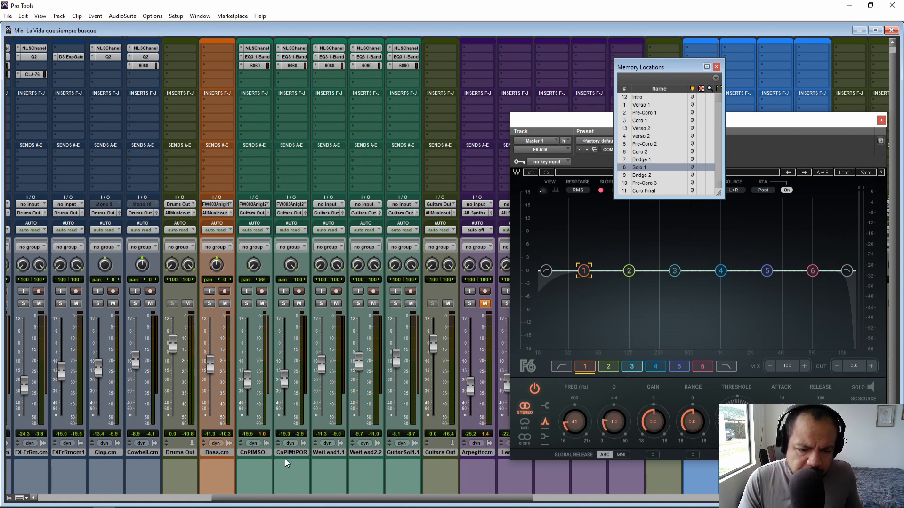
Select and solo the five guitar tracks from CnPIMSOL to GuitarSol1.1, and play them from the Coro Final marker.
drag(253, 454, 400, 455)
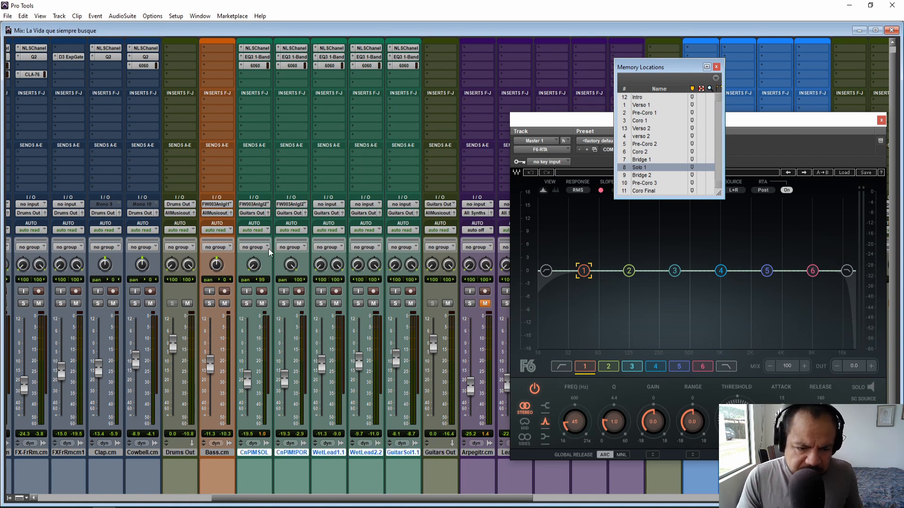
click(643, 191)
key(space)
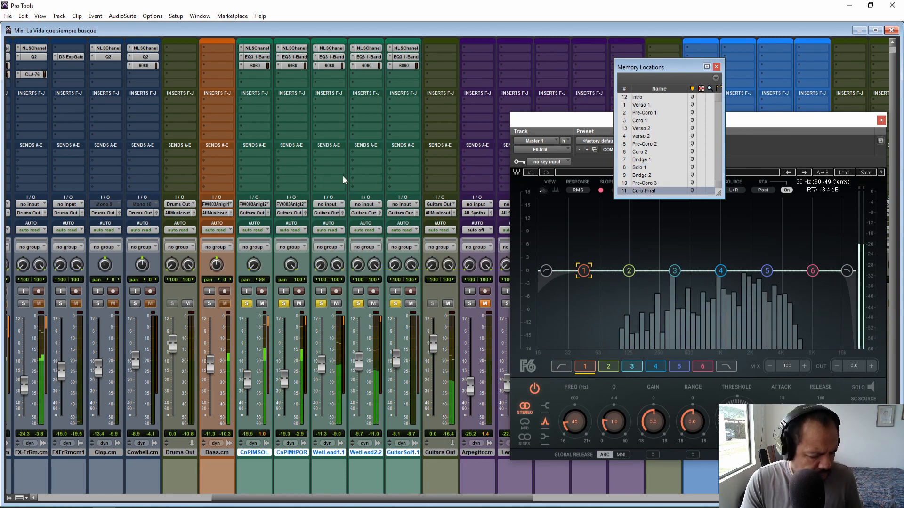
key(space)
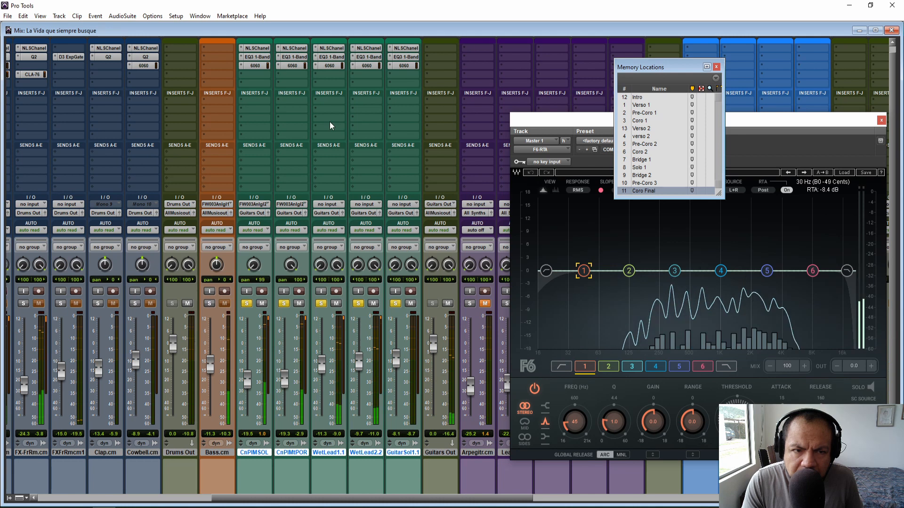
Compare the guitars in Coro Final with their NLS, EQ3 1-Band and 6060 inserts bypassed and active.
ctrl+alt+click(257, 57)
ctrl+alt+click(257, 67)
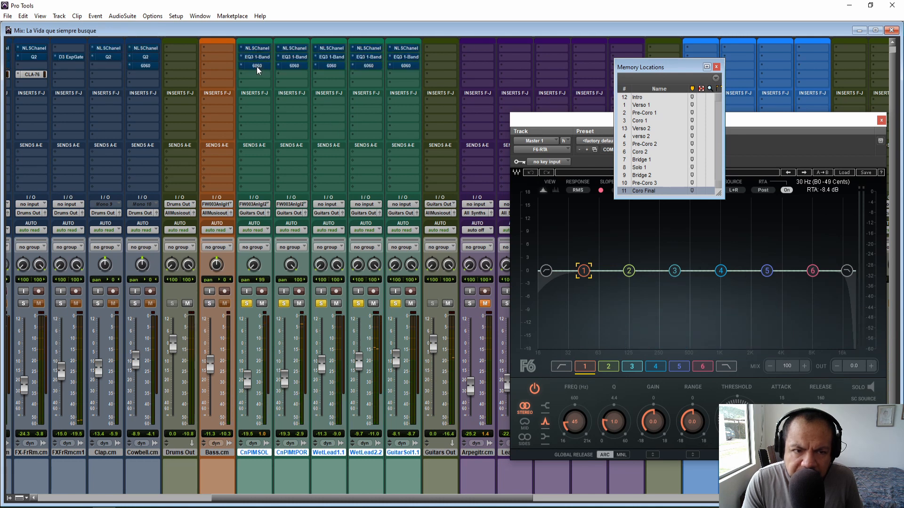
key(space)
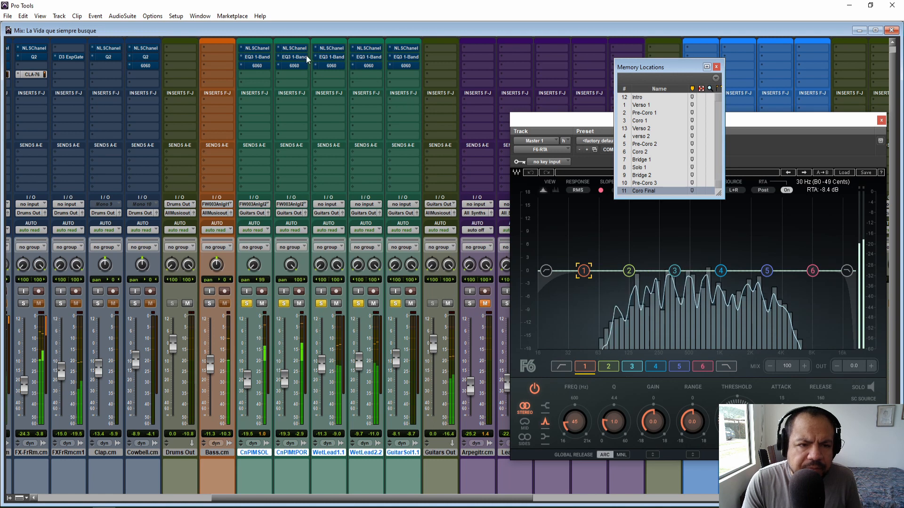
ctrl+alt+click(260, 49)
ctrl+alt+click(260, 57)
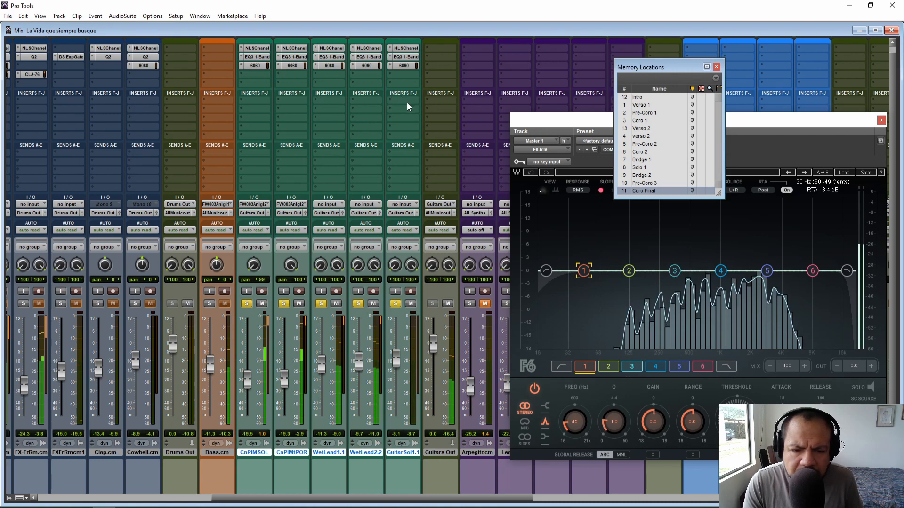
key(space)
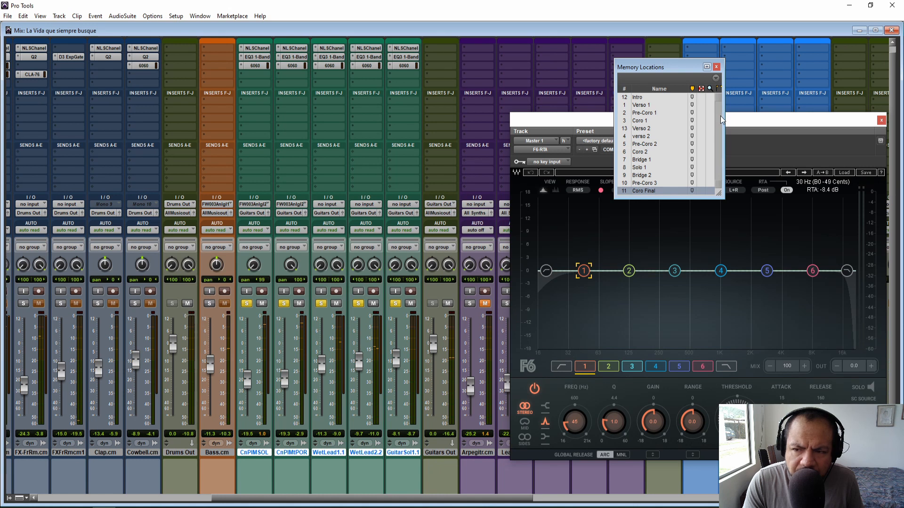
Unsolo the guitar tracks and listen to the full mix from the Verso 1 marker.
click(644, 105)
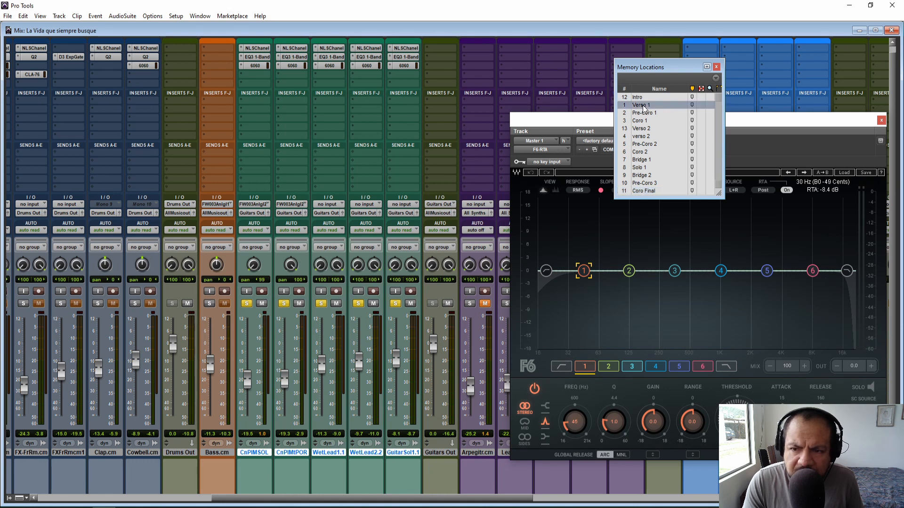
alt+click(247, 303)
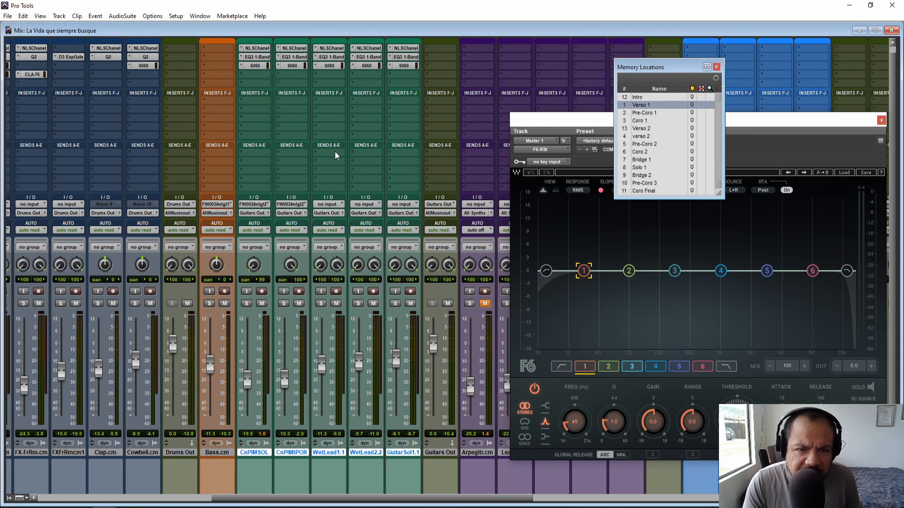
key(space)
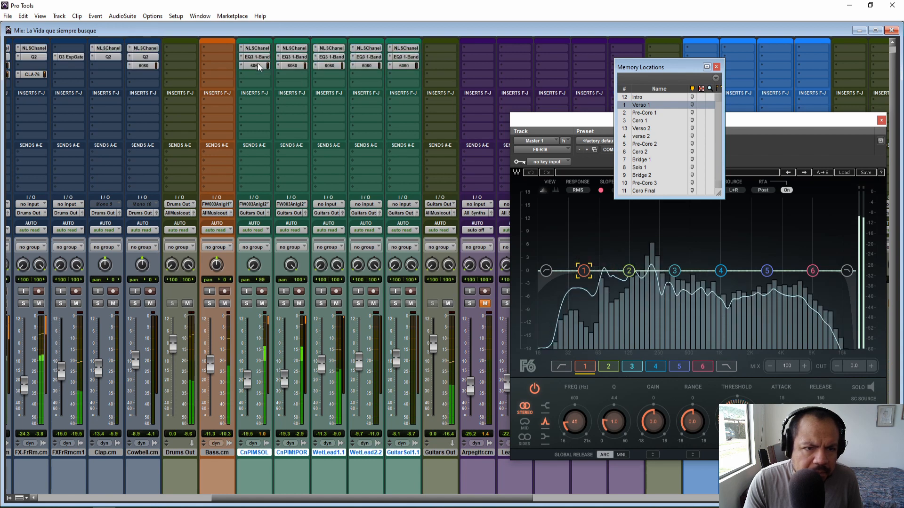
key(space)
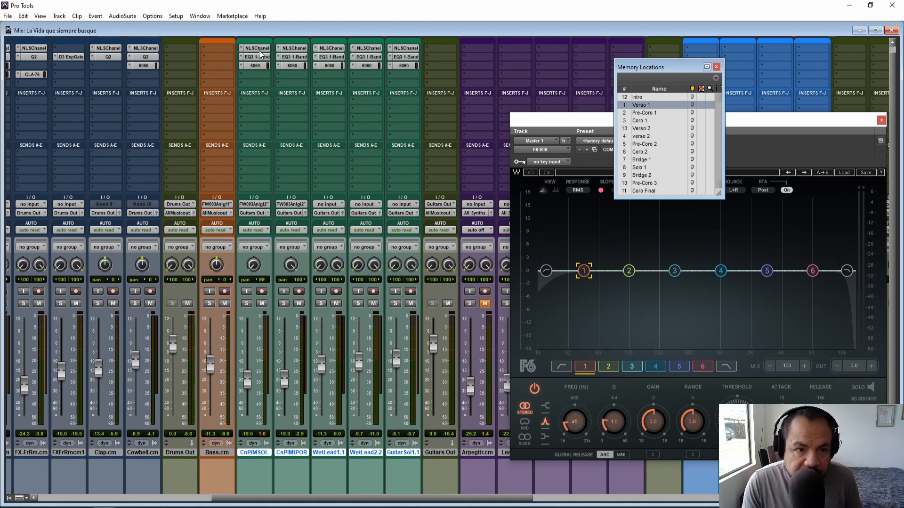
Copy the NLS Channel and EQ3 1-Band inserts from CnPIMSOL to Bass.cm and play the bass soloed.
drag(258, 49, 226, 53)
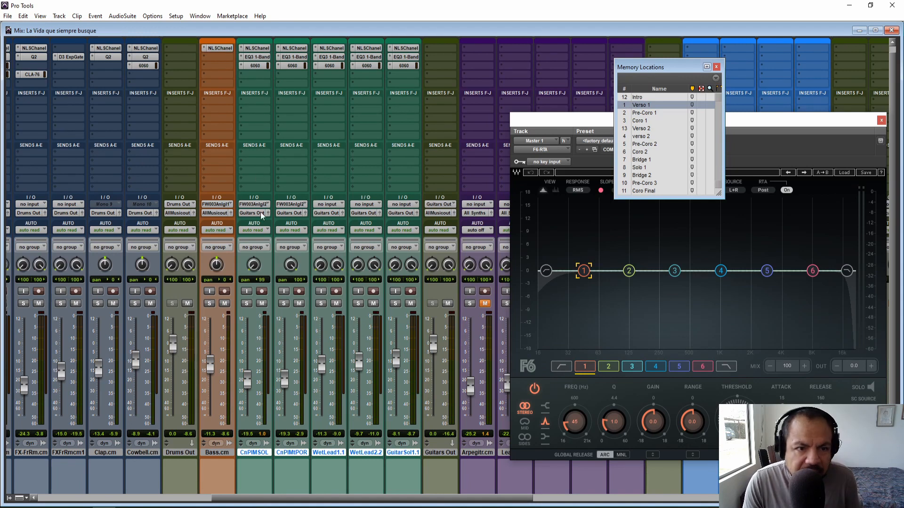
click(210, 303)
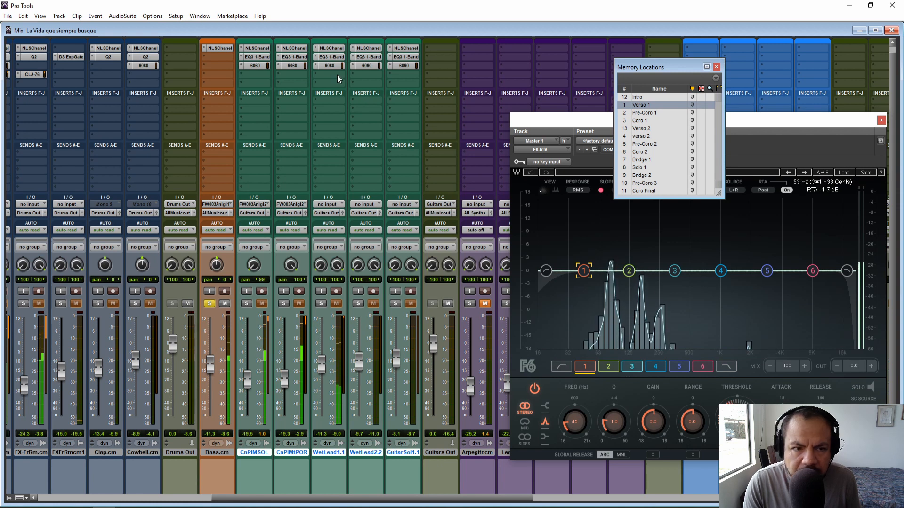
drag(221, 57, 225, 57)
Set the low-pass frequency of the EQ3 1-Band on Bass.cm to 3.20 kHz.
click(224, 58)
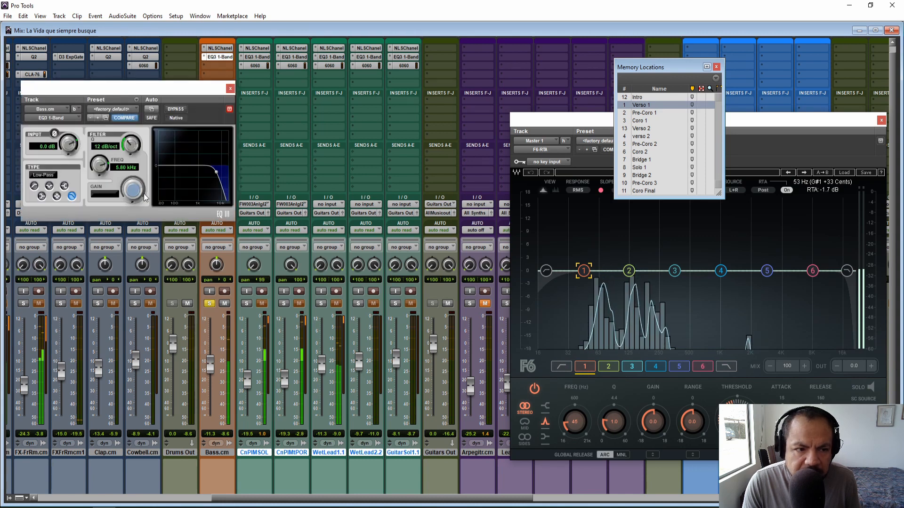
click(129, 171)
text(320)
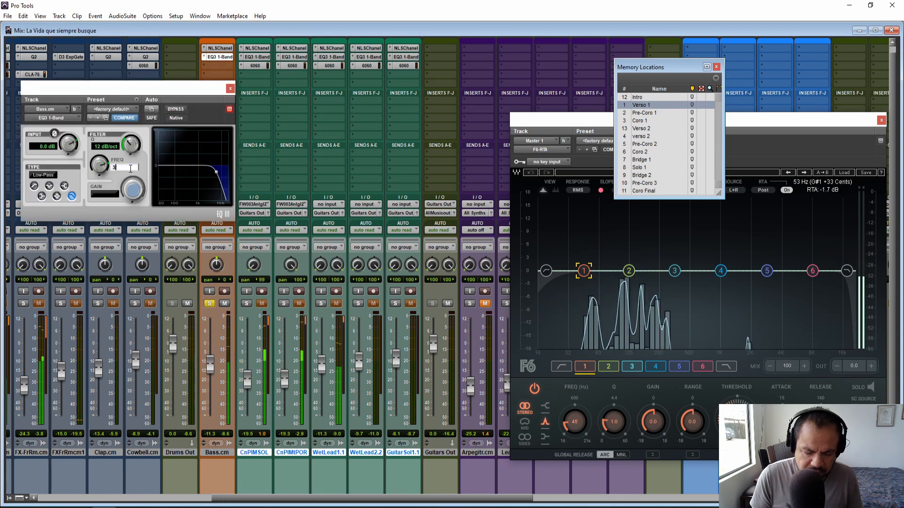
key(Return)
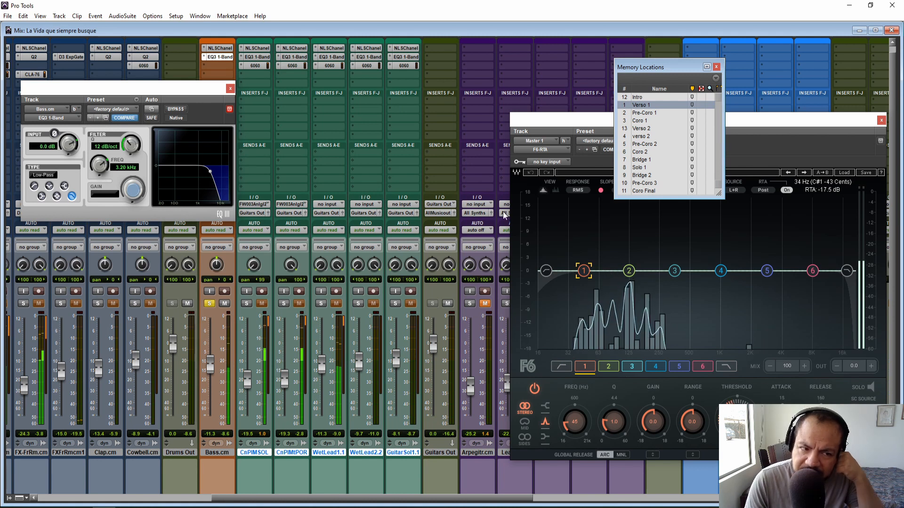
click(230, 88)
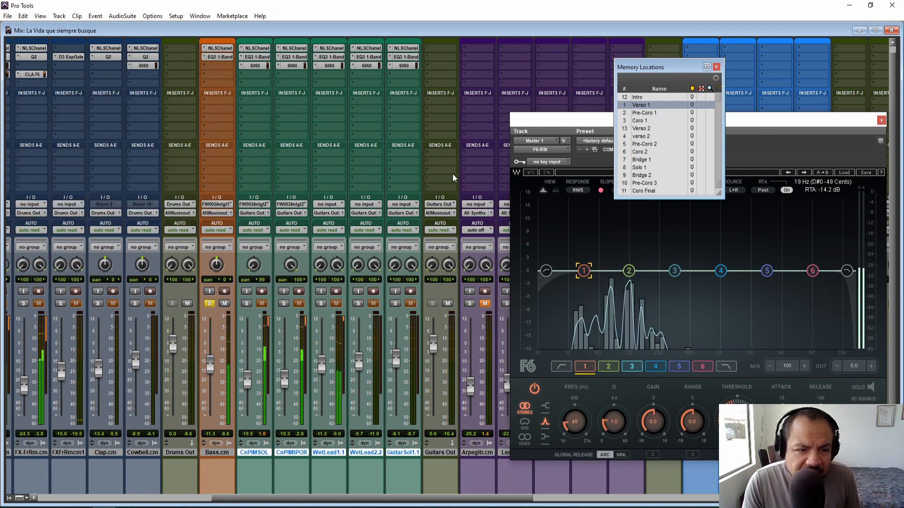
Insert the mono/stereo CLA Bass effect in the third insert slot of Bass.cm and listen to the soloed bass.
click(219, 66)
mouse_move(243, 82)
mouse_move(328, 174)
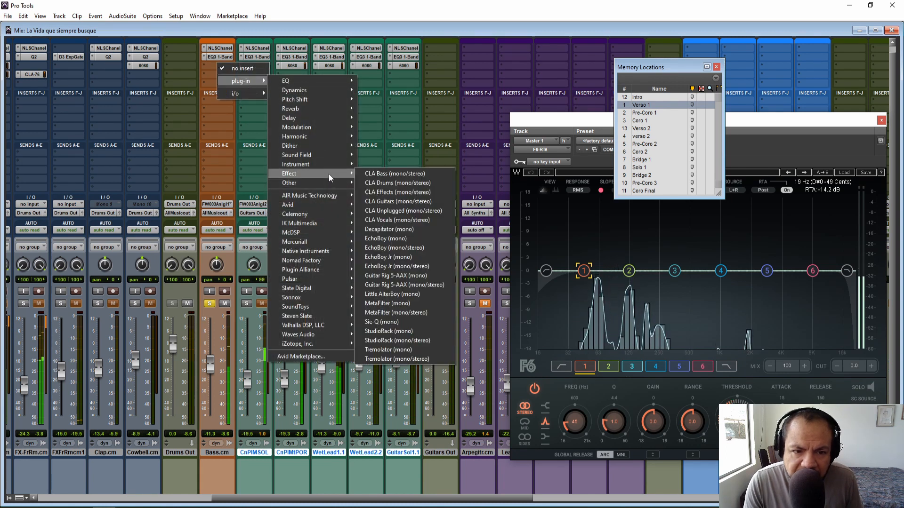
click(402, 174)
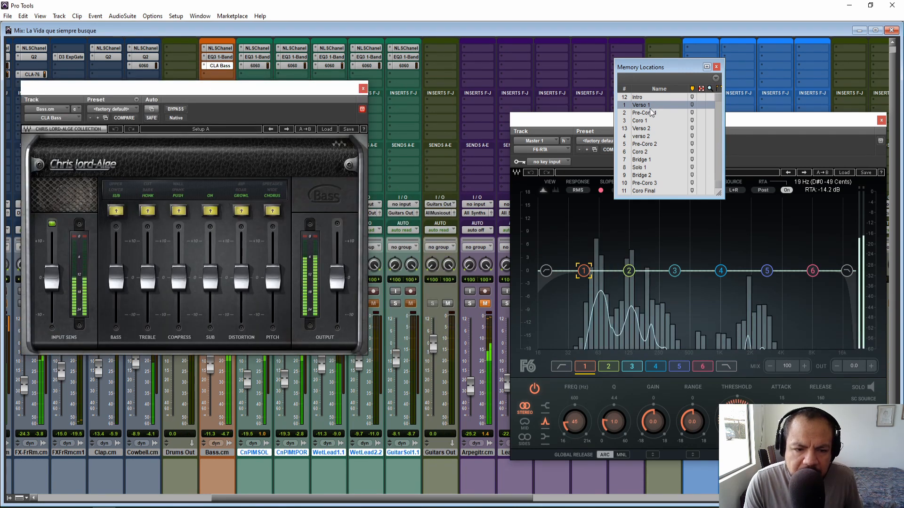
key(space)
Load the factory preset The Real Me in CLA Bass and move the plug-in window clear of the Bass.cm channel.
drag(152, 93, 190, 94)
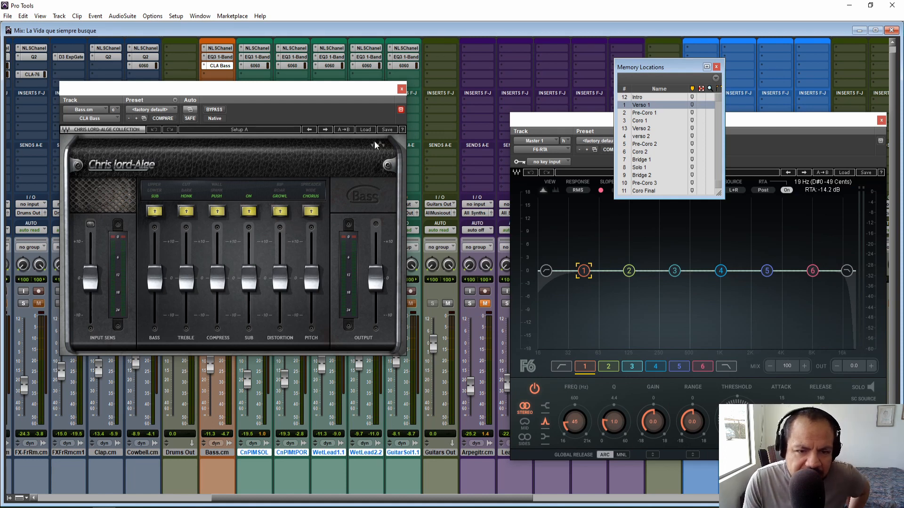
click(365, 130)
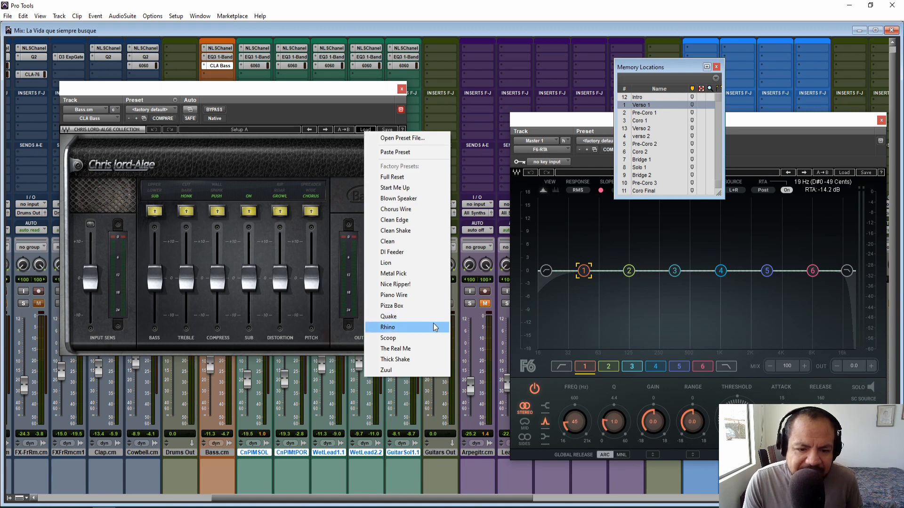
click(418, 349)
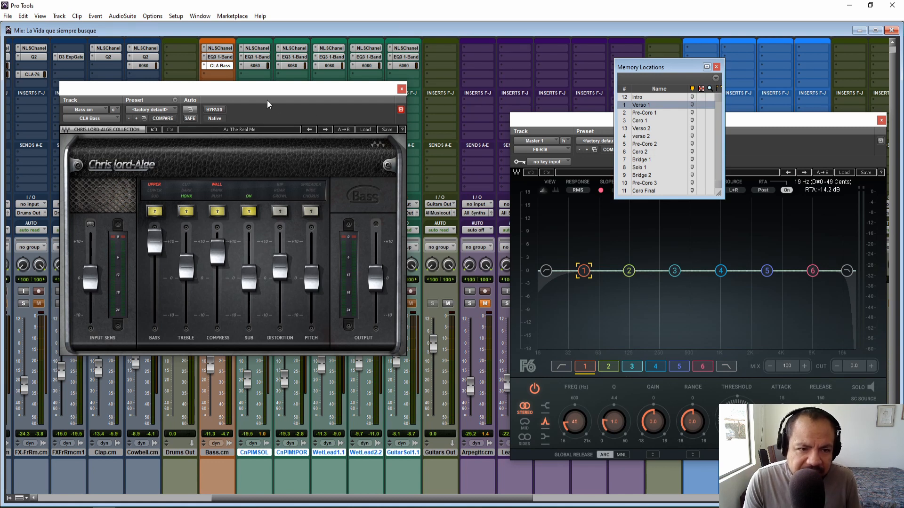
drag(267, 100, 502, 92)
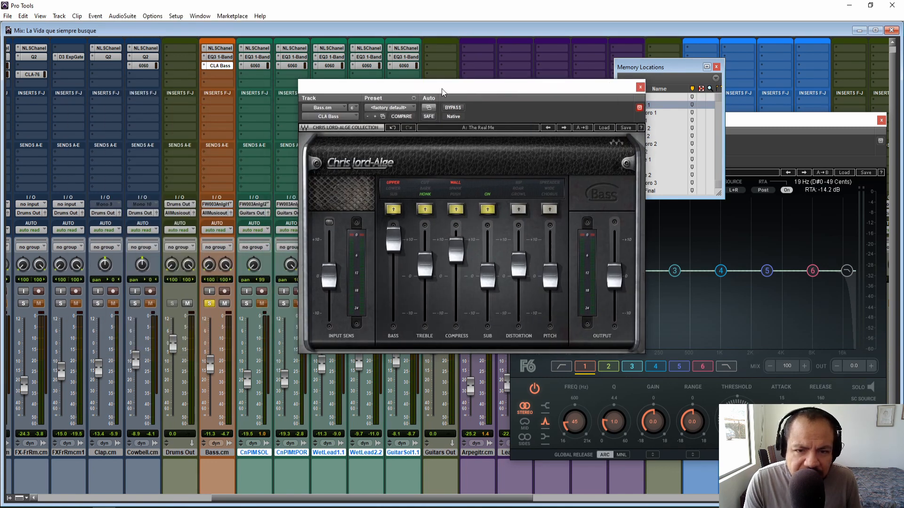
Shift the CLA Bass window aside, compare the soloed bass with the plug-in bypassed and active, and lower its Output to about -8.3.
drag(441, 88, 371, 91)
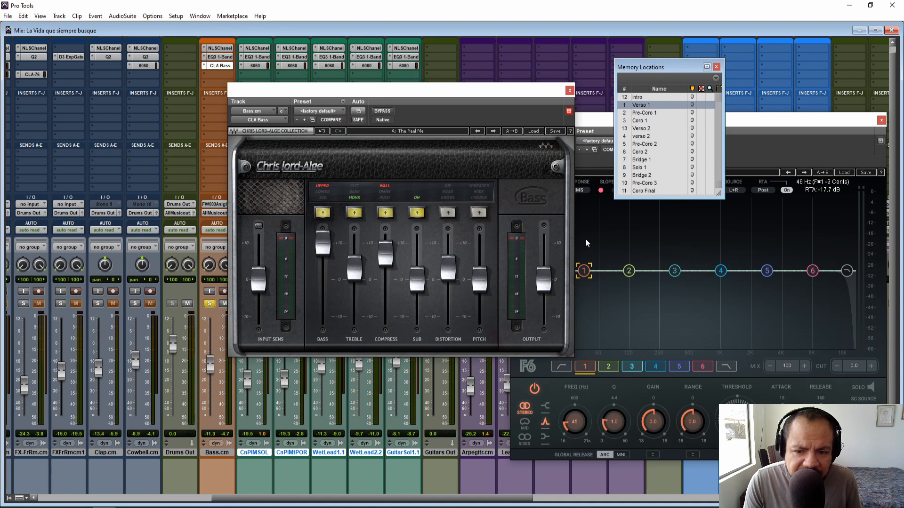
click(383, 113)
click(382, 112)
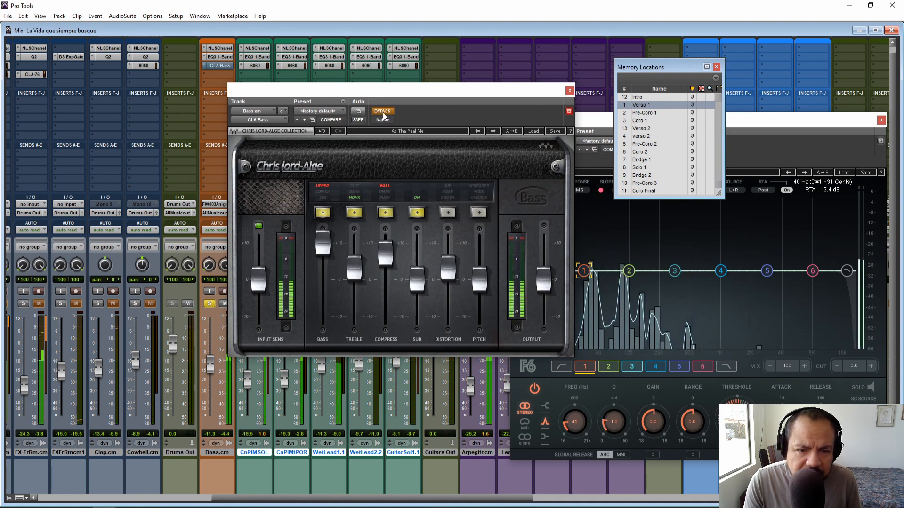
drag(544, 281, 544, 309)
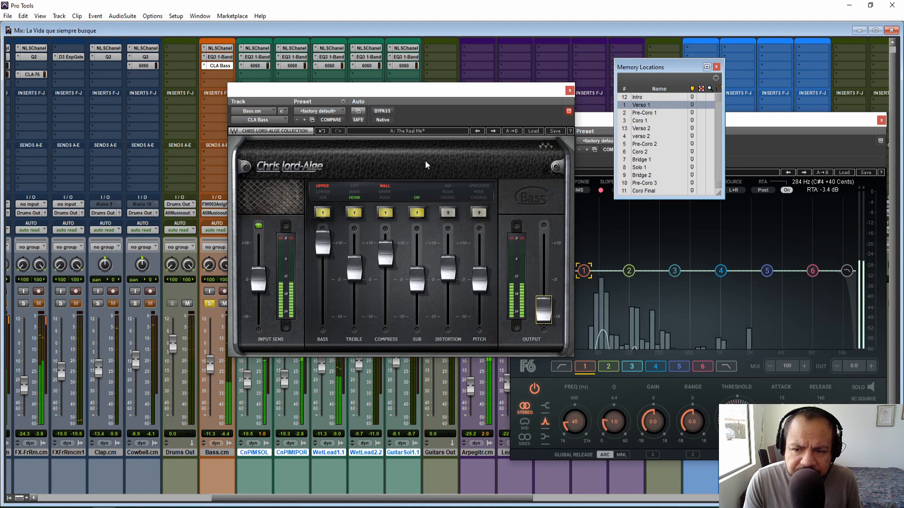
Play from the Coro Final memory location and compare the soloed bass with CLA Bass bypassed and active.
key(KP_Decimal)
key(KP_1)
key(KP_1)
key(KP_Decimal)
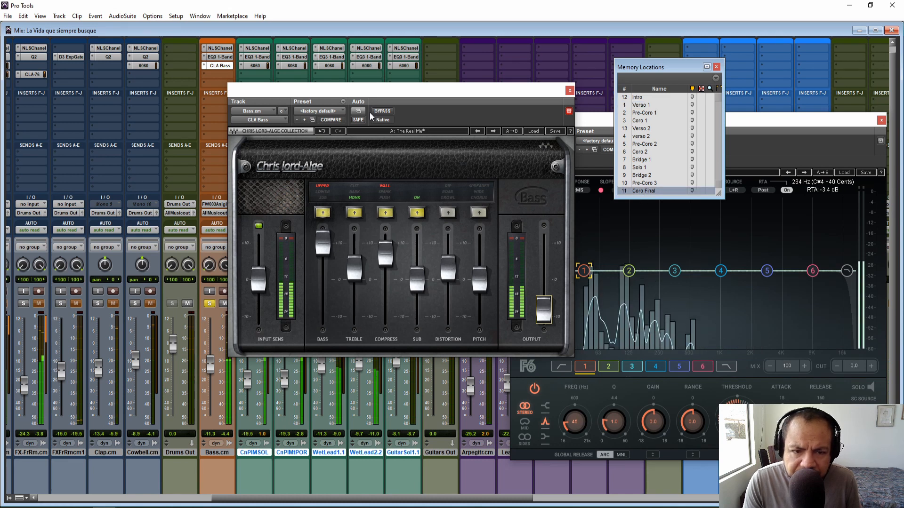
click(383, 112)
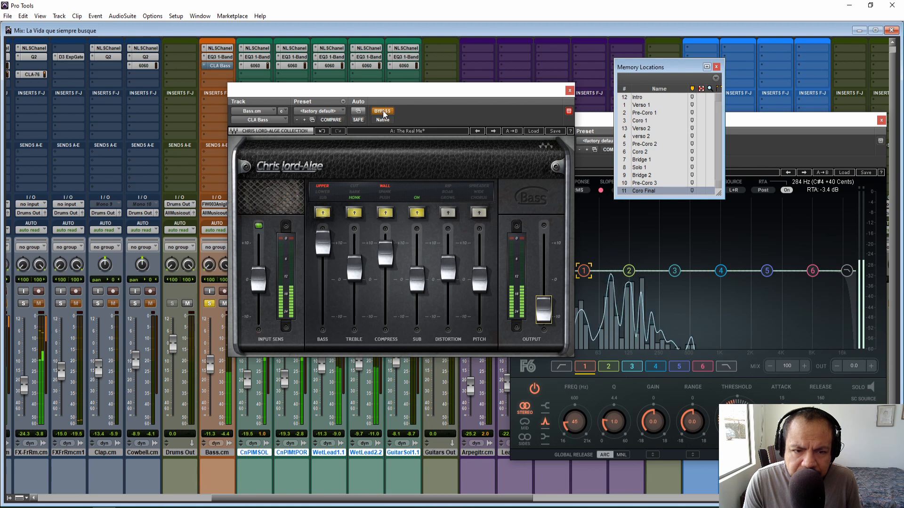
click(383, 112)
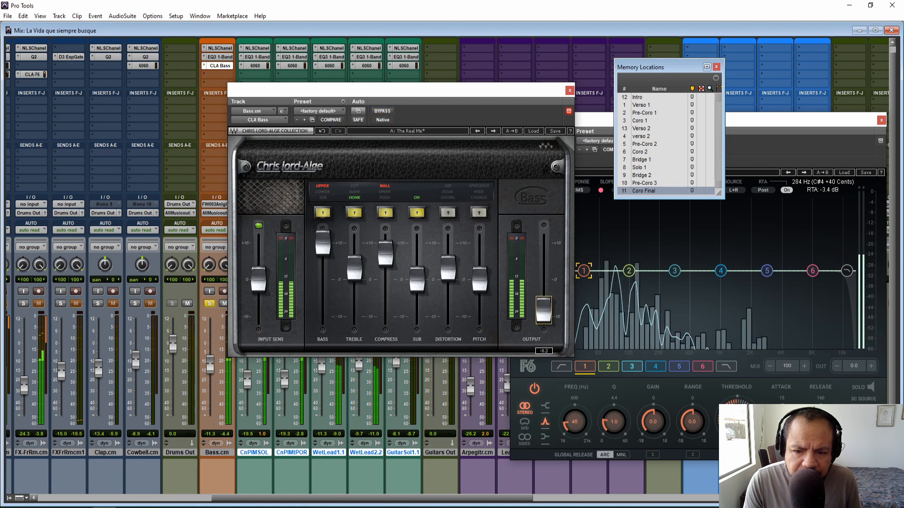
click(386, 112)
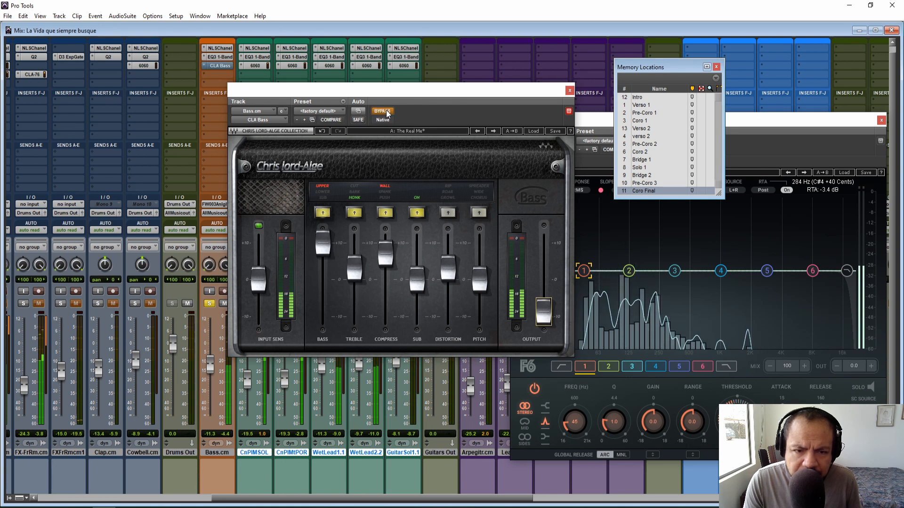
click(383, 112)
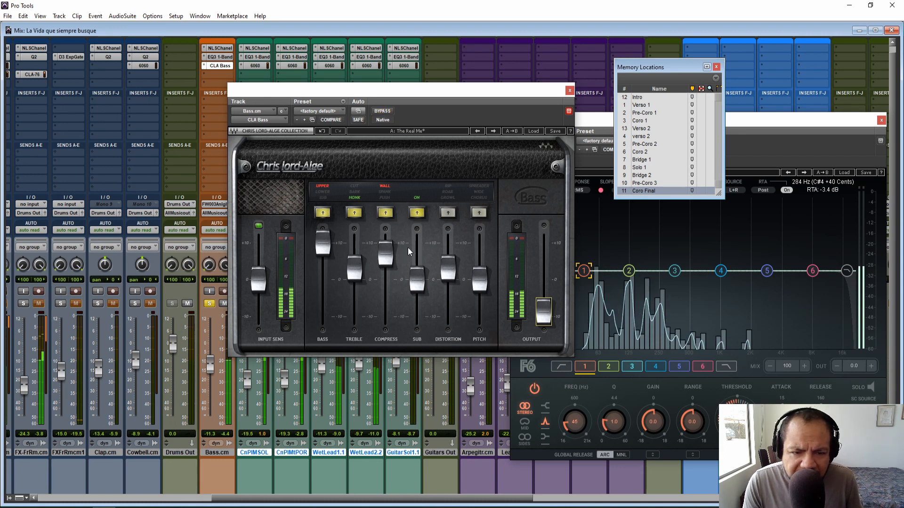
Switch on the Growl distortion in CLA Bass, raise its Distortion fader slightly, and close the plug-in.
click(448, 212)
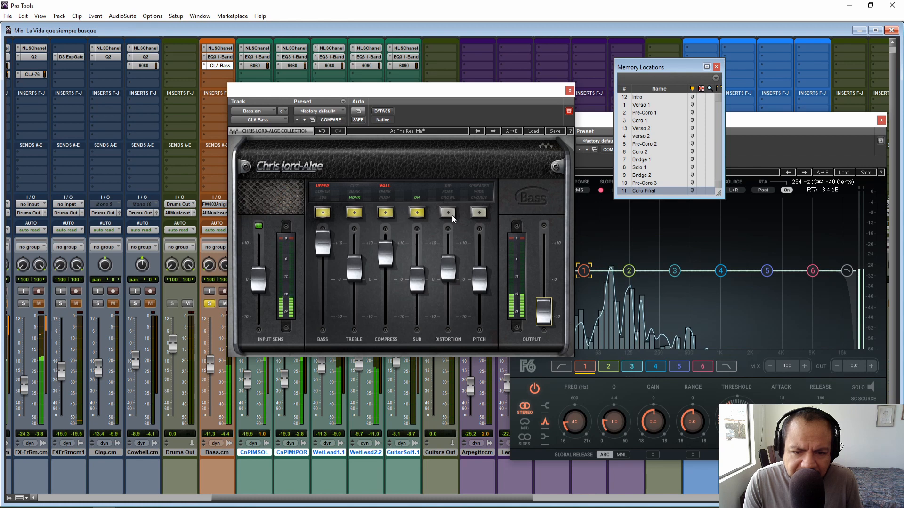
drag(447, 269, 448, 256)
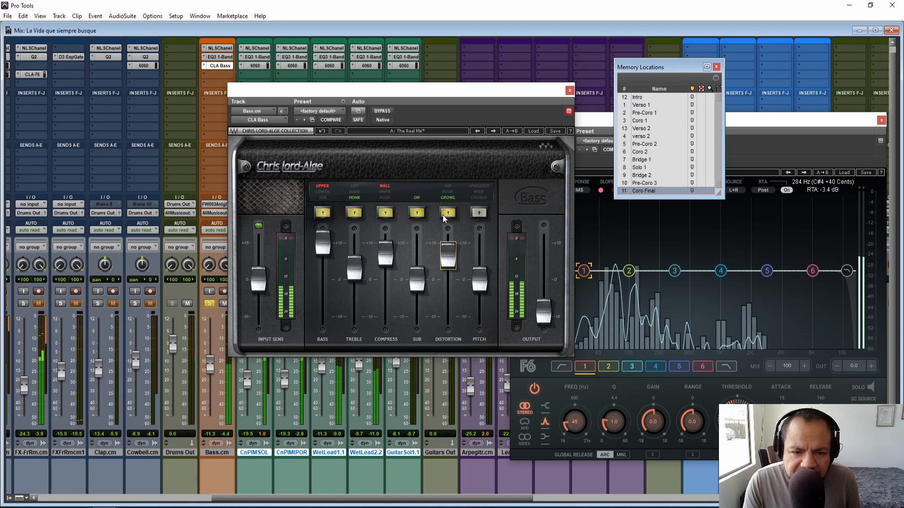
click(569, 92)
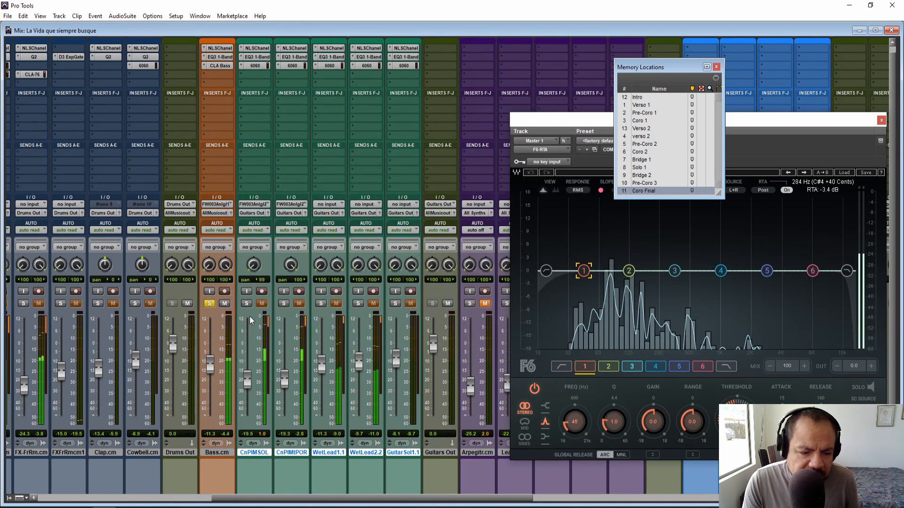
Solo Kick.cm alongside the soloed Bass.cm to hear the two together.
drag(237, 499, 81, 491)
click(80, 451)
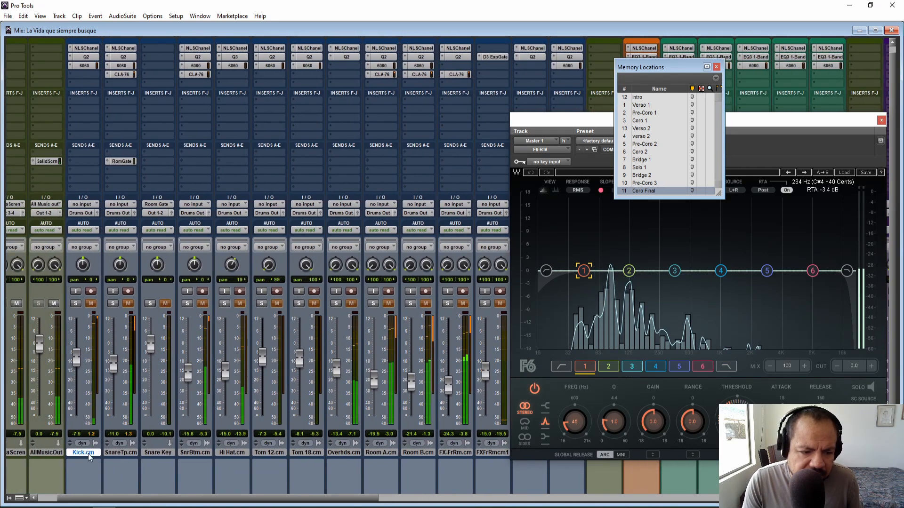
click(76, 303)
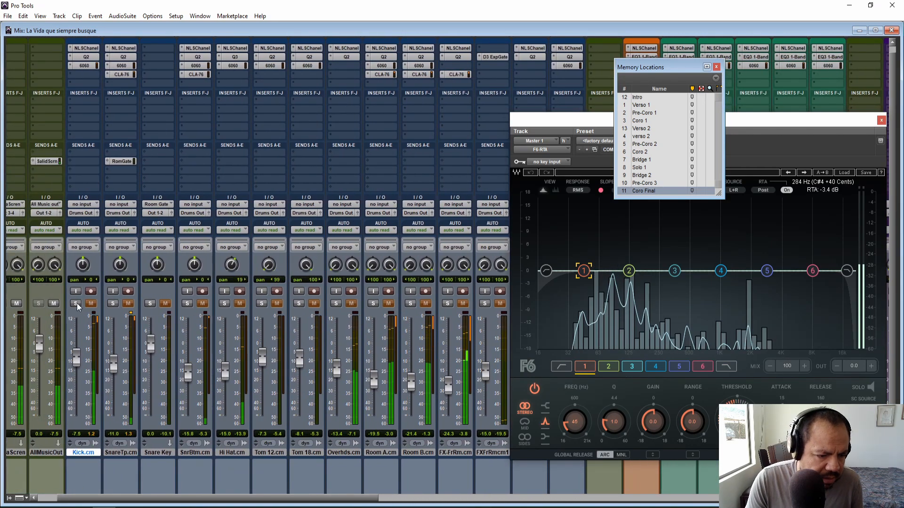
Balance the Bass.cm fader against the kick at -9.9 dB and clear the solos.
drag(193, 501, 314, 500)
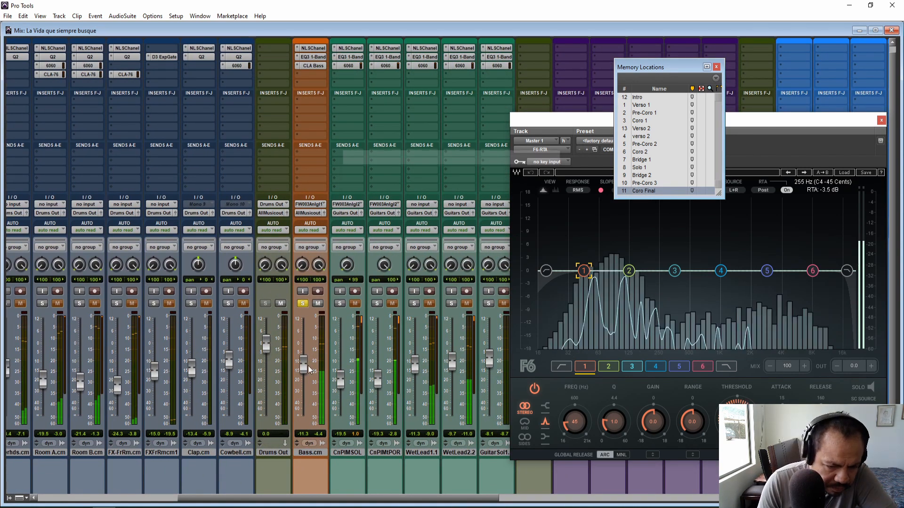
mouse_move(303, 368)
mouse_down()
mouse_move(304, 391)
mouse_move(304, 344)
mouse_move(304, 372)
mouse_move(303, 361)
mouse_up()
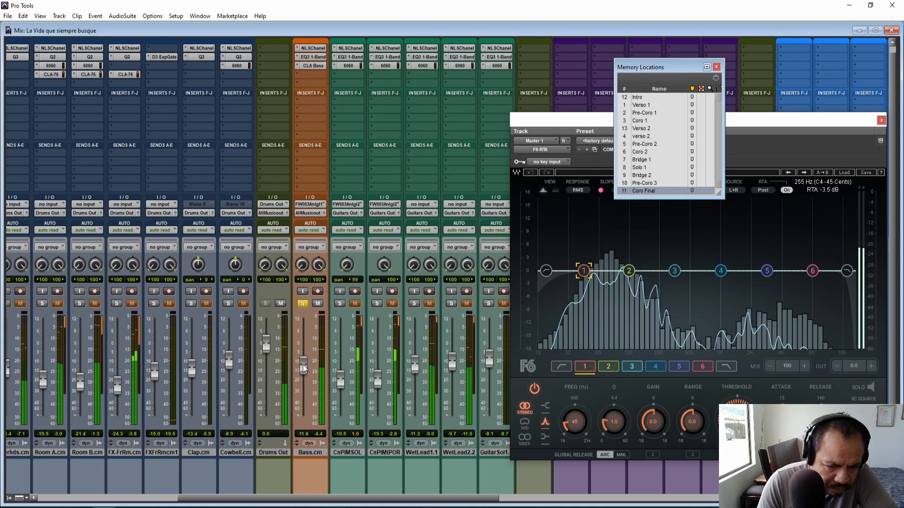
drag(303, 364, 303, 358)
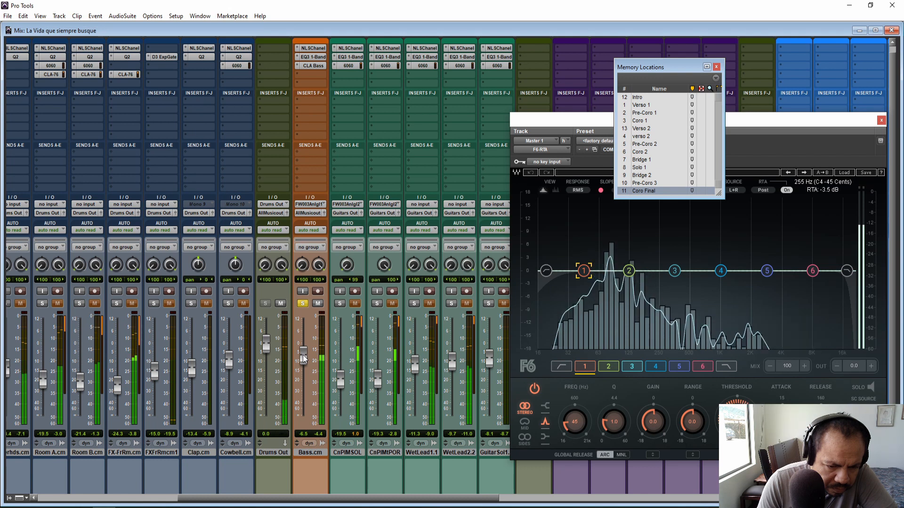
drag(304, 360, 304, 368)
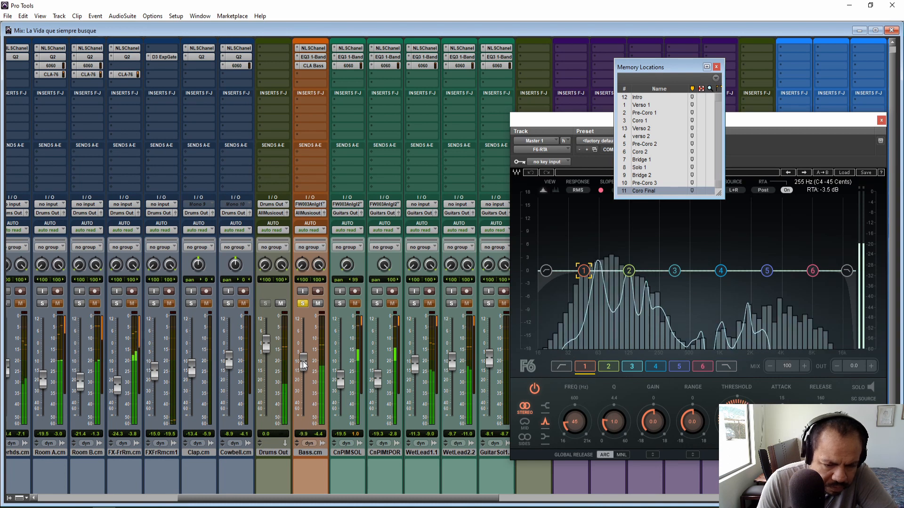
click(303, 305)
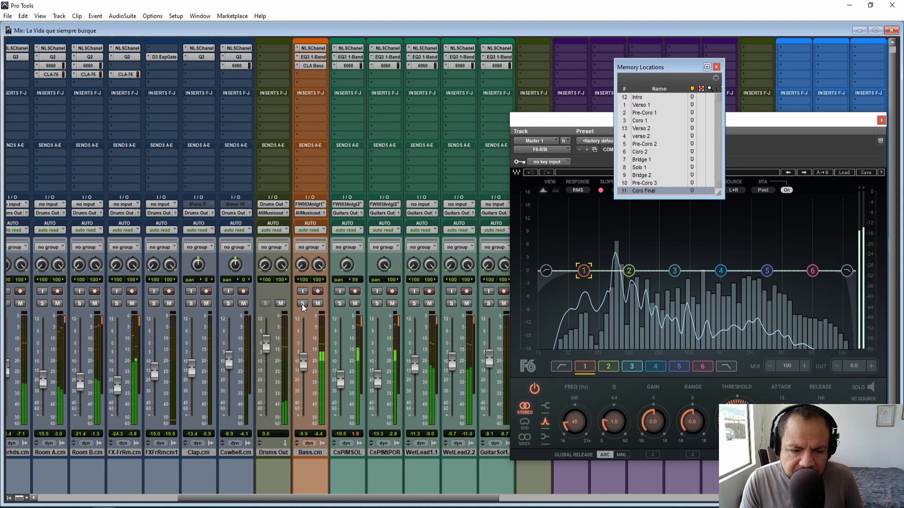
Raise the Bass.cm fader to -8.6 dB within the full mix and play from the Pre-Coro 1 memory location.
mouse_move(324, 498)
mouse_down()
mouse_move(179, 500)
mouse_move(397, 500)
mouse_move(319, 499)
mouse_up()
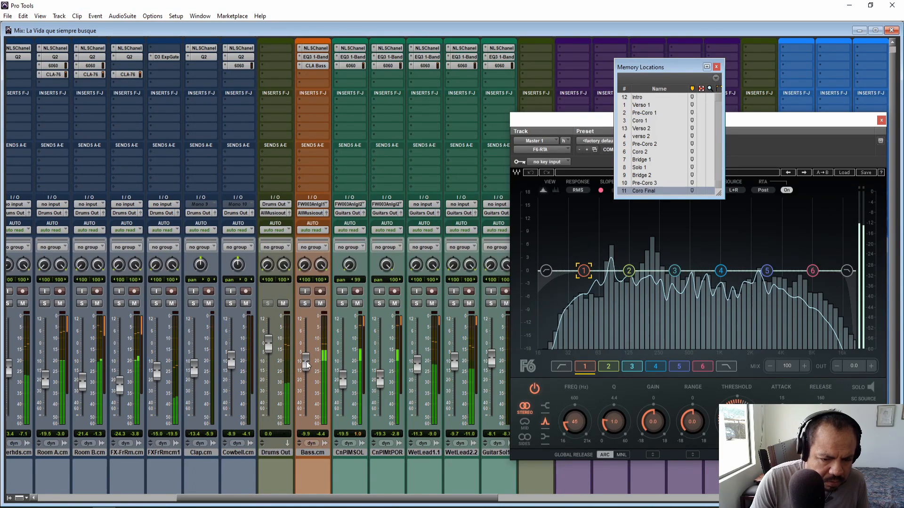
drag(306, 367, 307, 369)
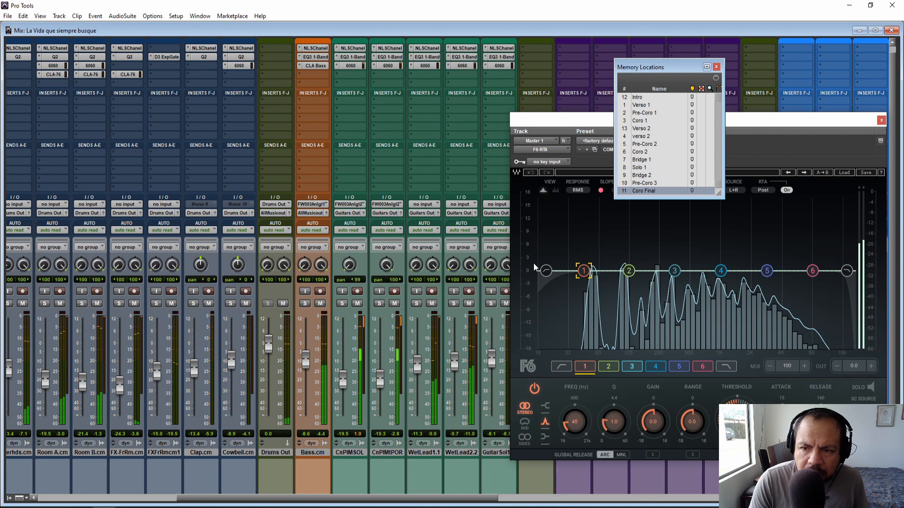
key(KP_Decimal)
key(KP_2)
key(KP_Decimal)
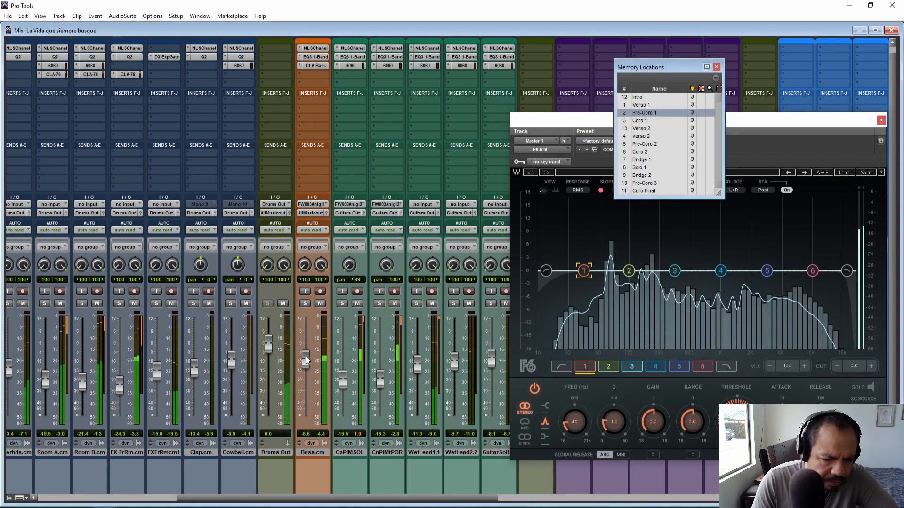
Fine-tune the Bass.cm fader to -9.9 dB in the full mix and check its contribution by muting and unmuting it.
drag(307, 360, 307, 365)
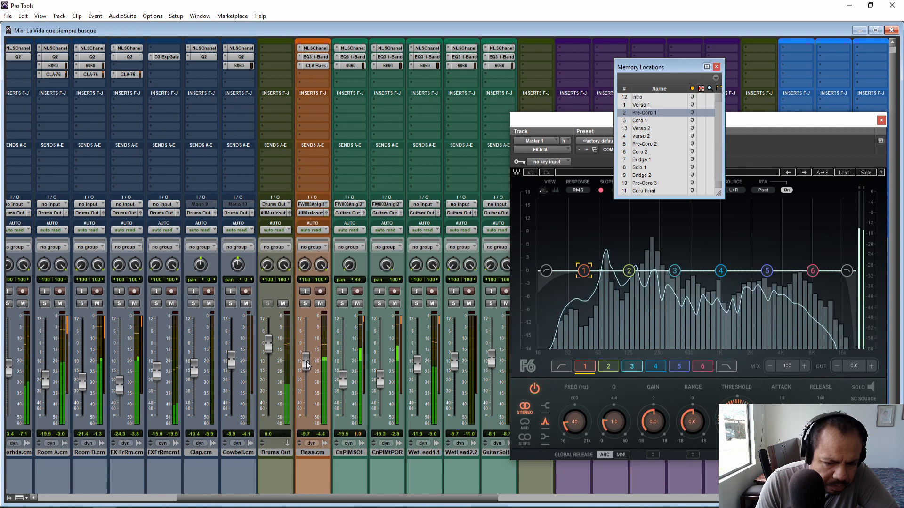
drag(306, 365, 308, 364)
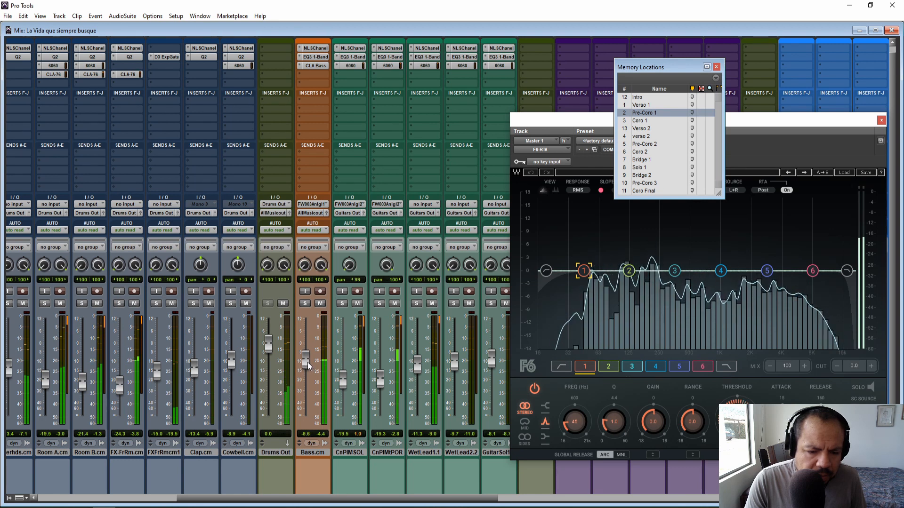
drag(308, 362, 307, 363)
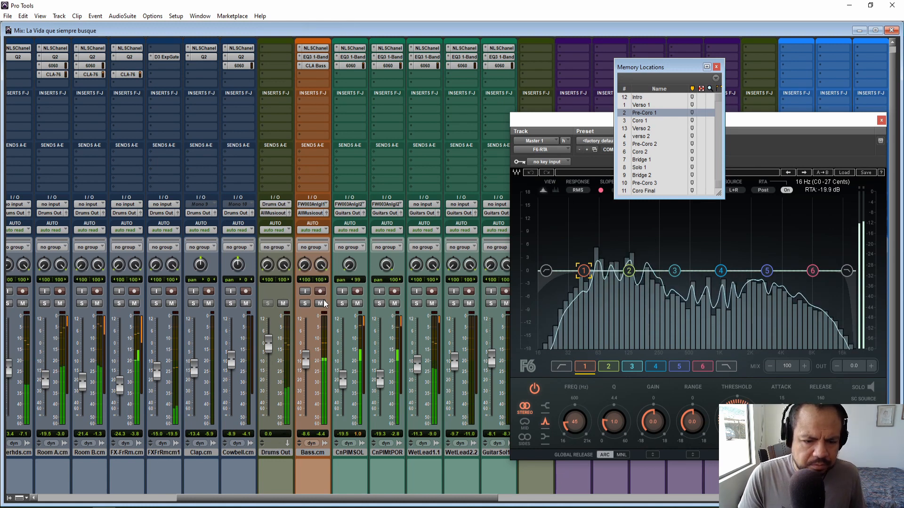
drag(305, 355, 305, 357)
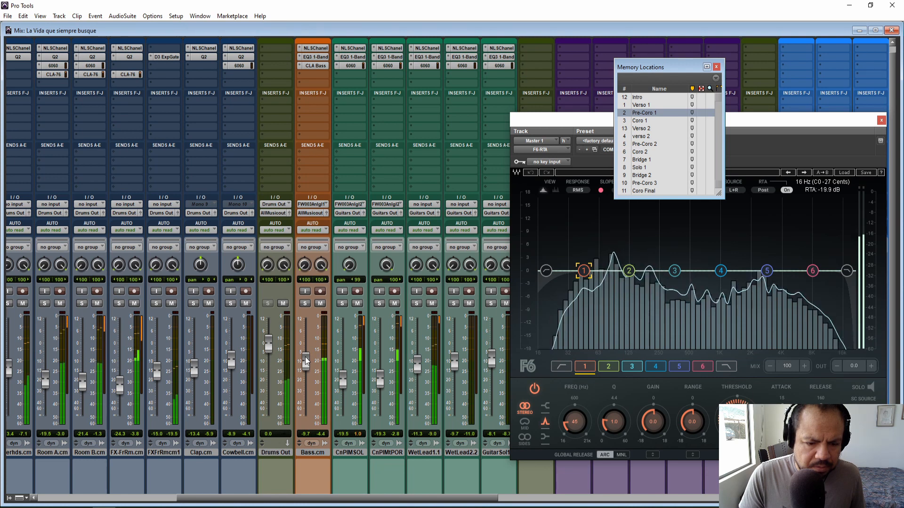
click(321, 303)
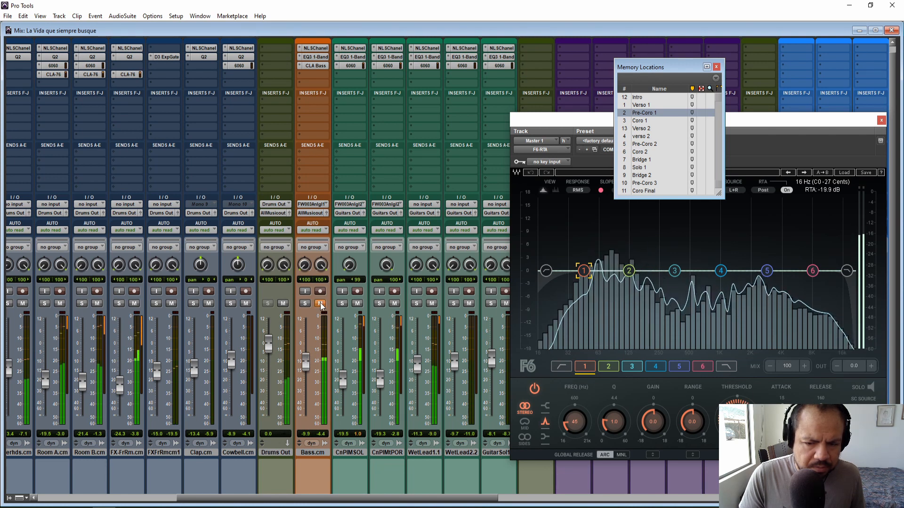
click(320, 303)
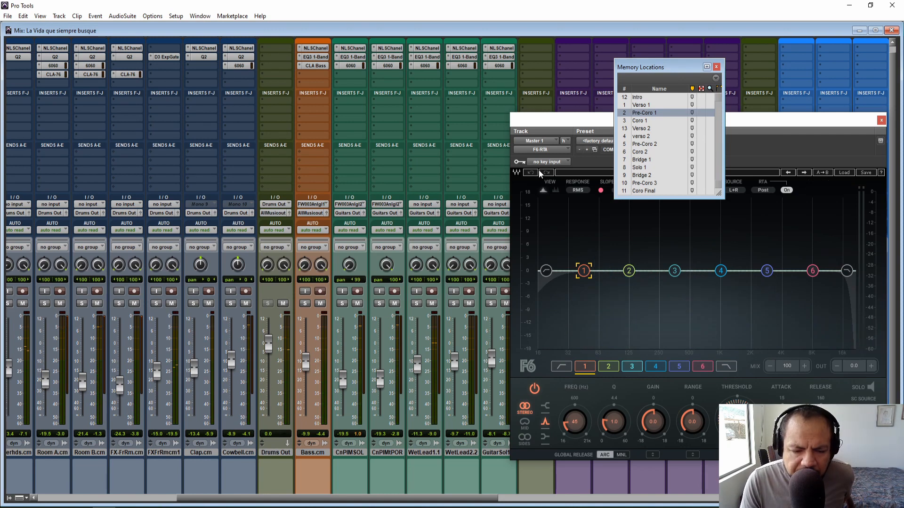
Move the F6-RTA window aside, play Bass.cm soloed, and bypass the first three insert slots across the tracks.
drag(543, 125, 656, 150)
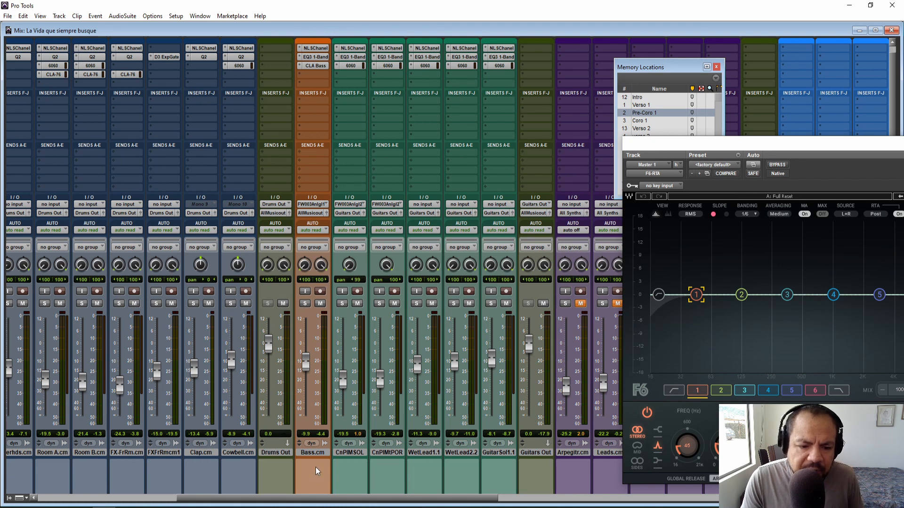
click(305, 303)
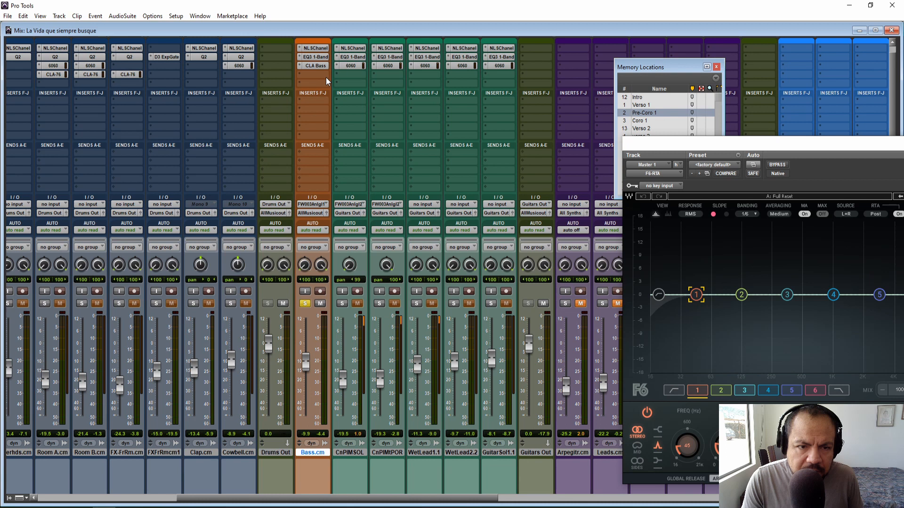
key(space)
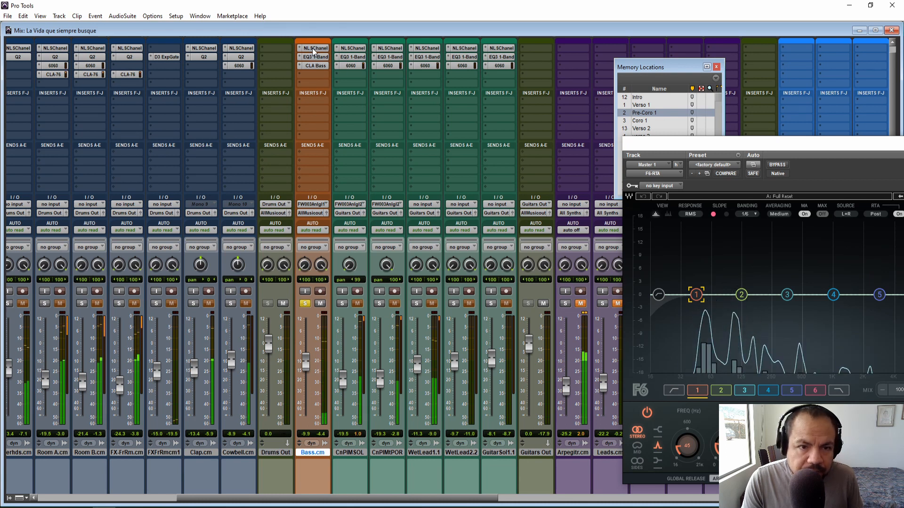
ctrl+alt+click(312, 48)
ctrl+alt+click(310, 57)
ctrl+alt+click(308, 66)
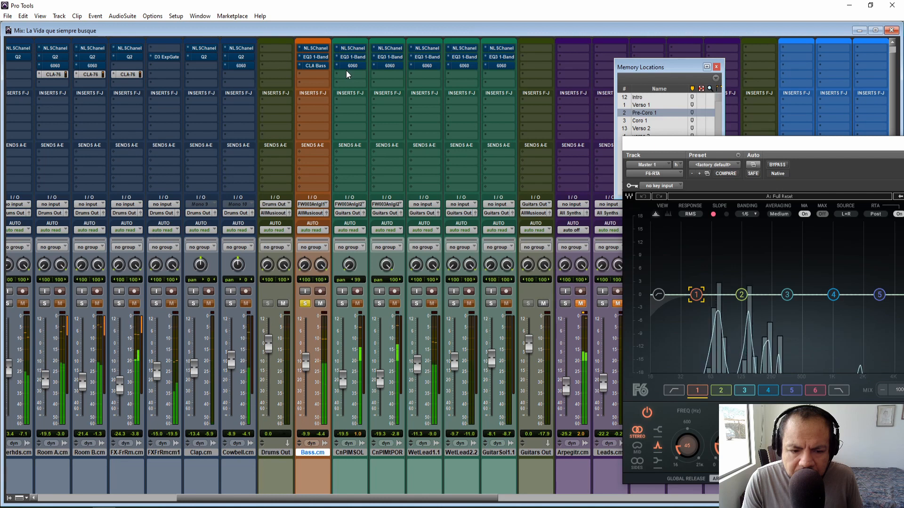
Reactivate the first three insert slots across the tracks, one by one, and unsolo Bass.cm to hear the full mix.
ctrl+alt+click(316, 49)
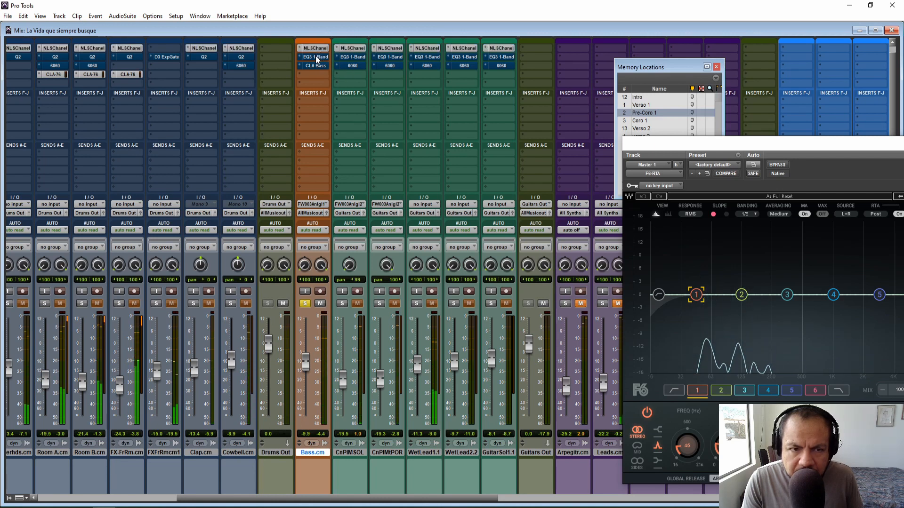
ctrl+alt+click(316, 56)
ctrl+alt+click(313, 66)
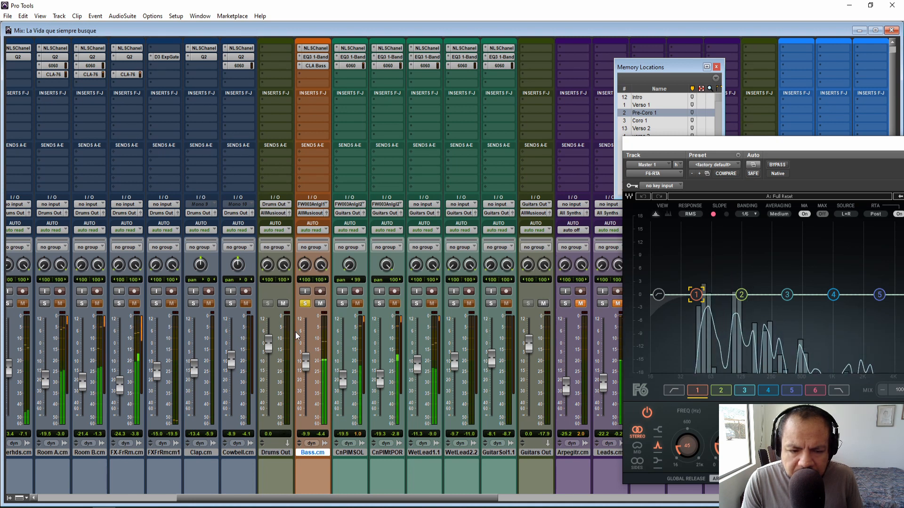
click(305, 304)
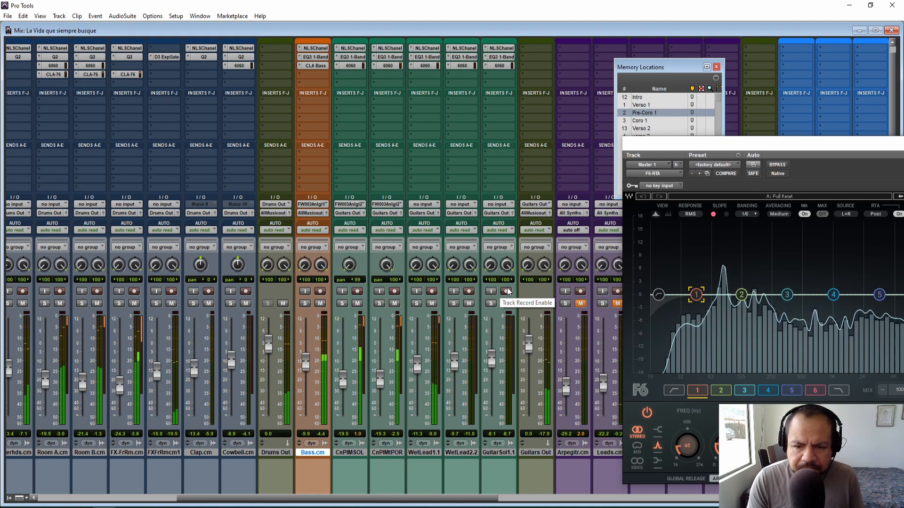
Reposition the F6-RTA window beside the guitar channels so its whole frequency display is visible.
drag(432, 496, 456, 497)
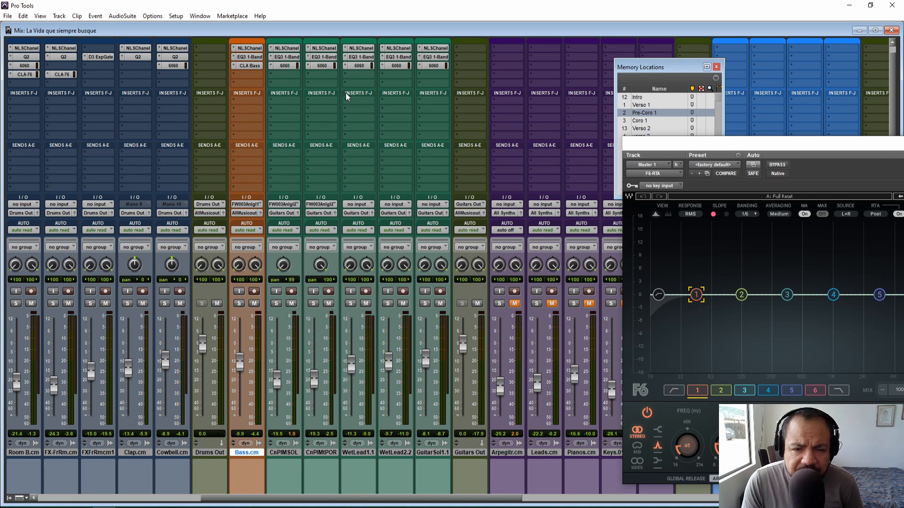
drag(689, 145, 563, 77)
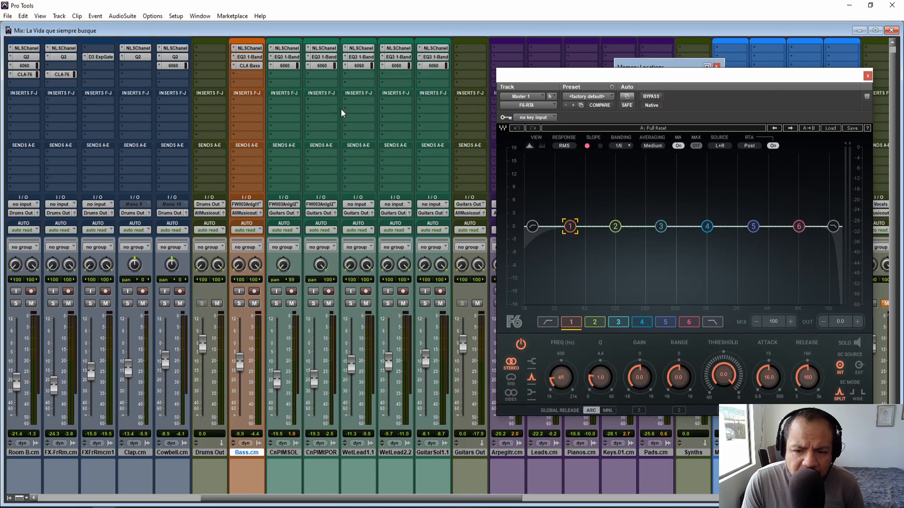